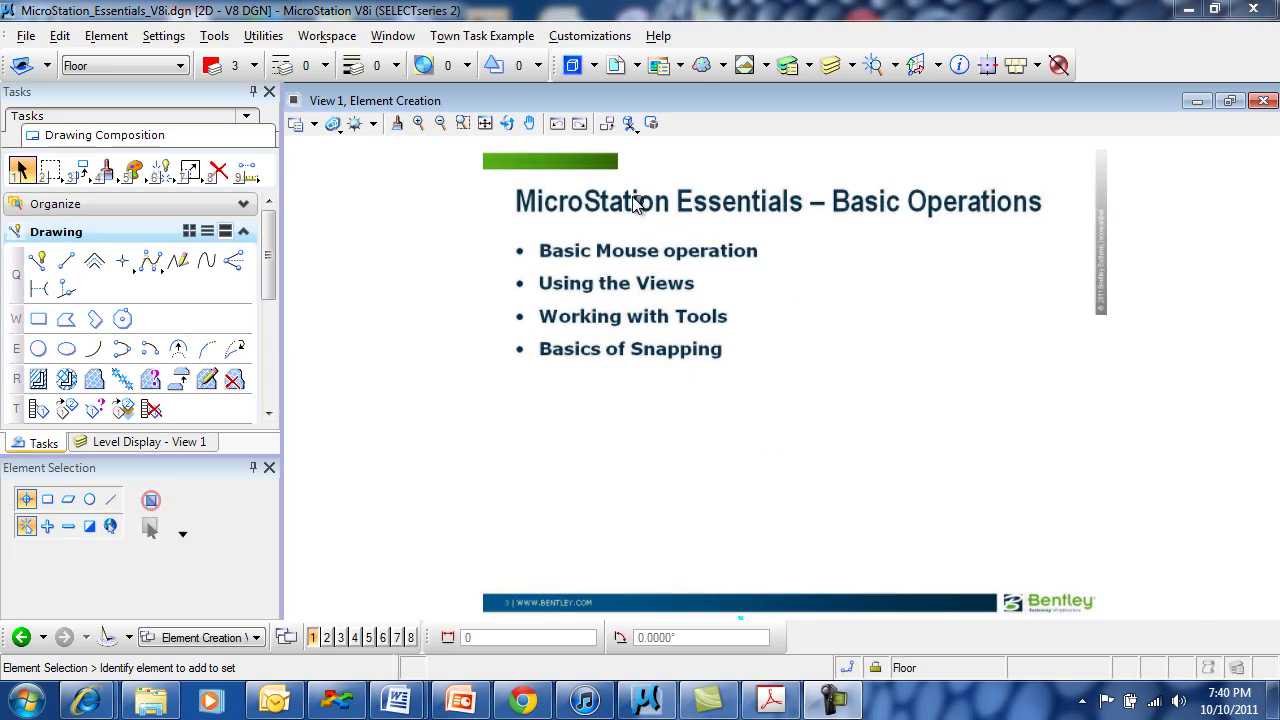
Turn off View 1 display for Essentials-basic operation.jpg in Raster Manager and close the dialog.
{"action": "left_click", "coordinate": [662, 65]}
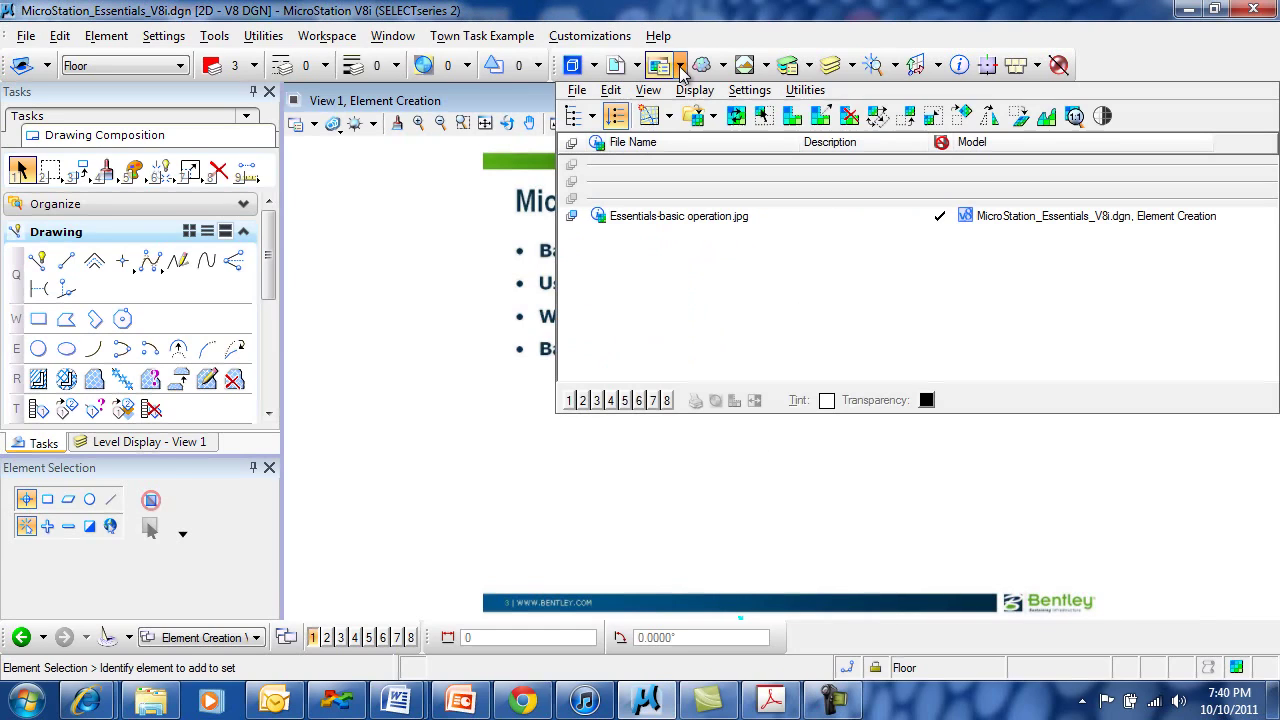
{"action": "left_click", "coordinate": [612, 218]}
{"action": "left_click", "coordinate": [569, 401]}
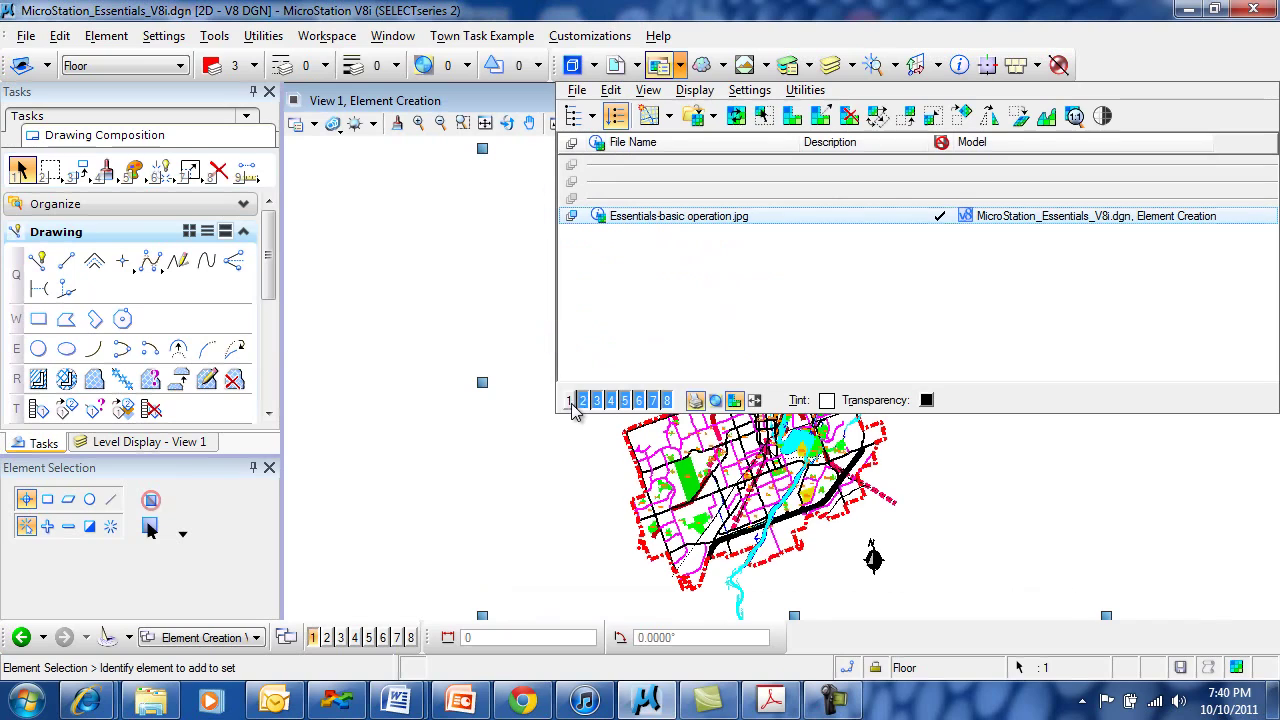
{"action": "left_click", "coordinate": [347, 378]}
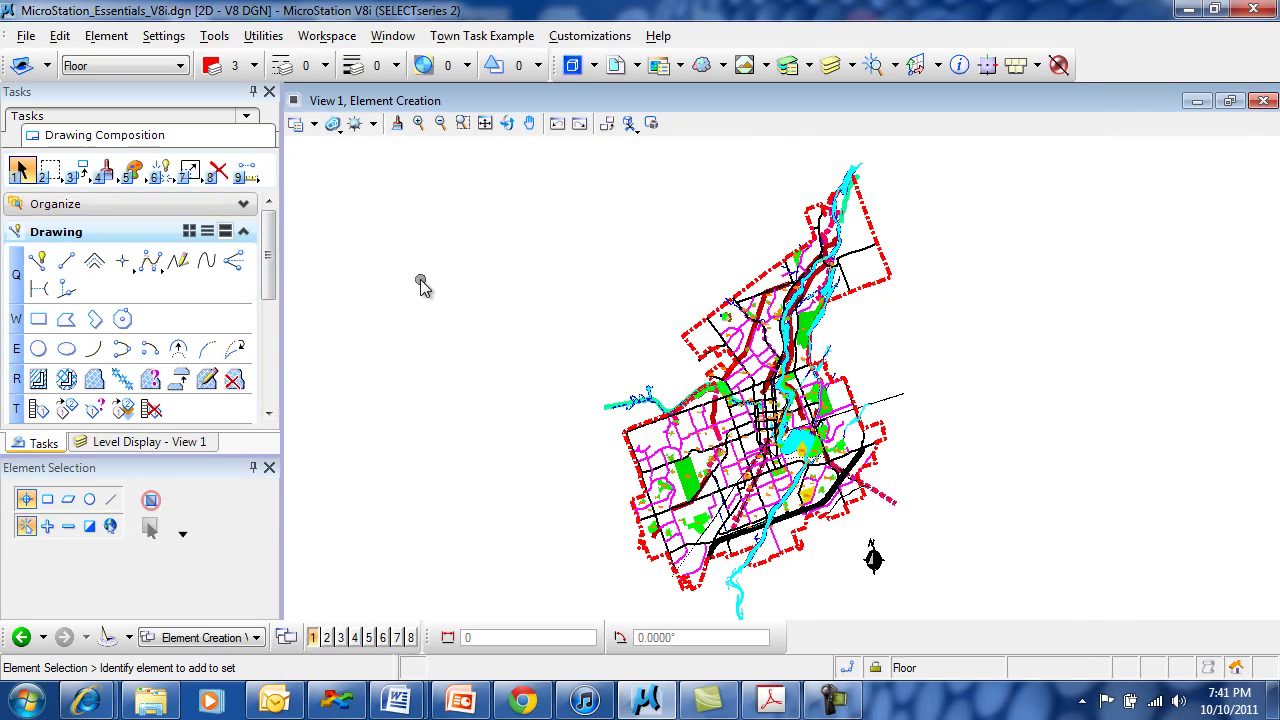
Draw a five-vertex SmartLine zigzag in the empty area left of the city map.
{"action": "left_click", "coordinate": [40, 266]}
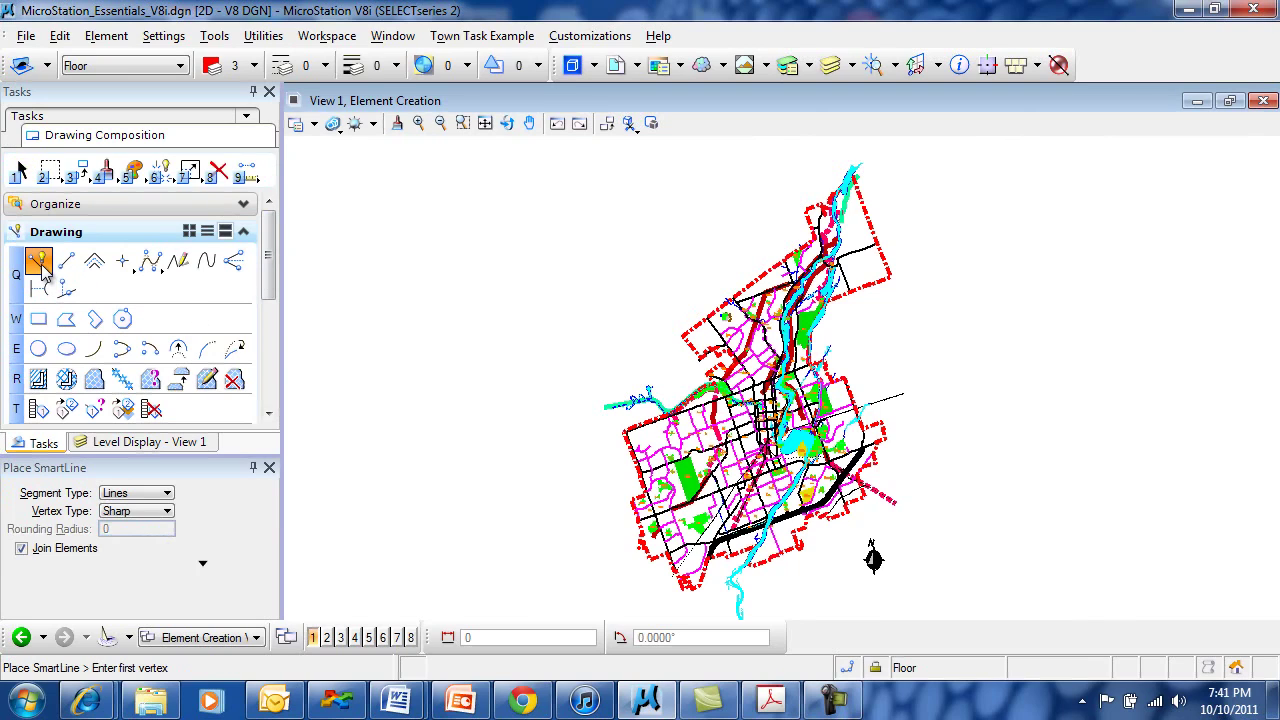
{"action": "left_click", "coordinate": [263, 35]}
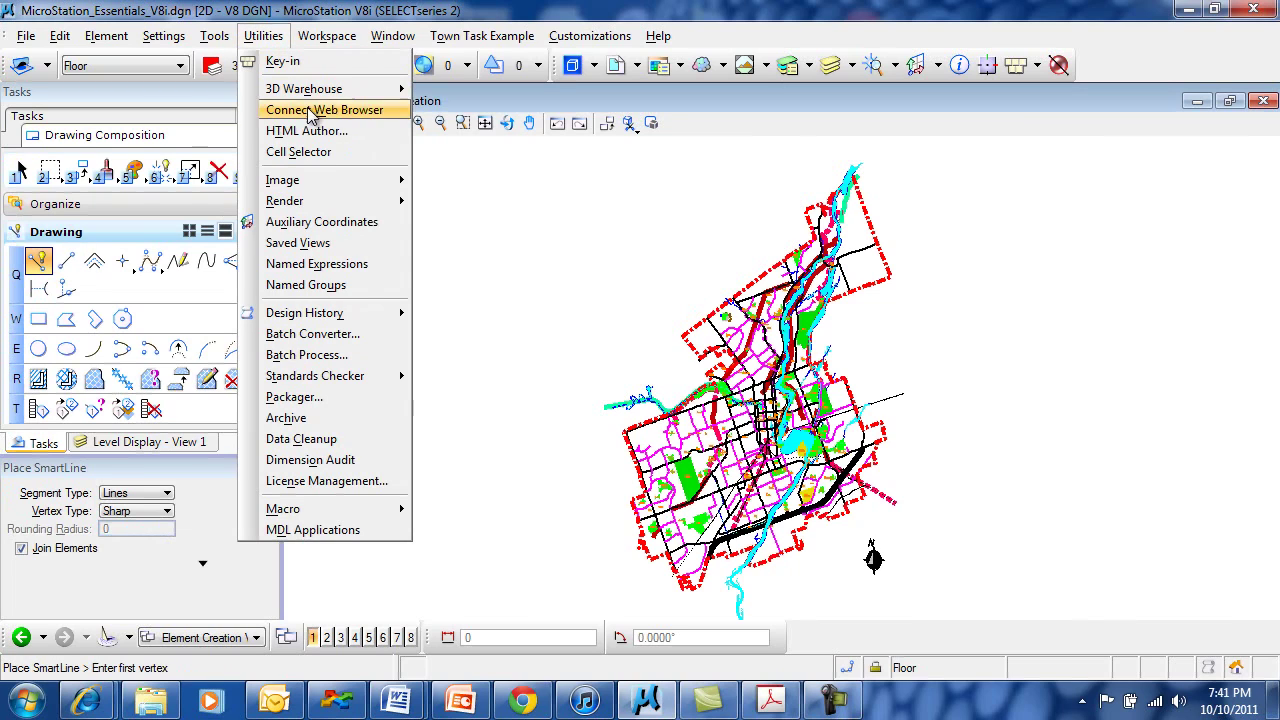
{"action": "left_click", "coordinate": [320, 152]}
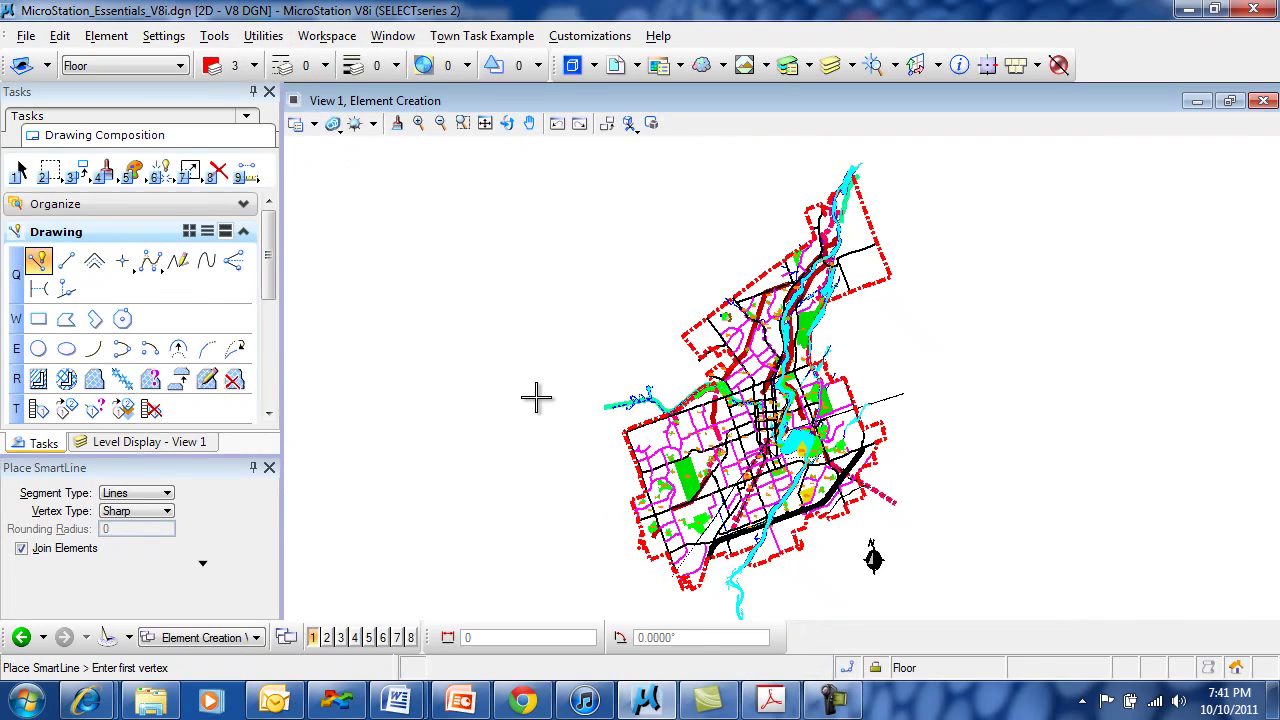
{"action": "left_click", "coordinate": [380, 237]}
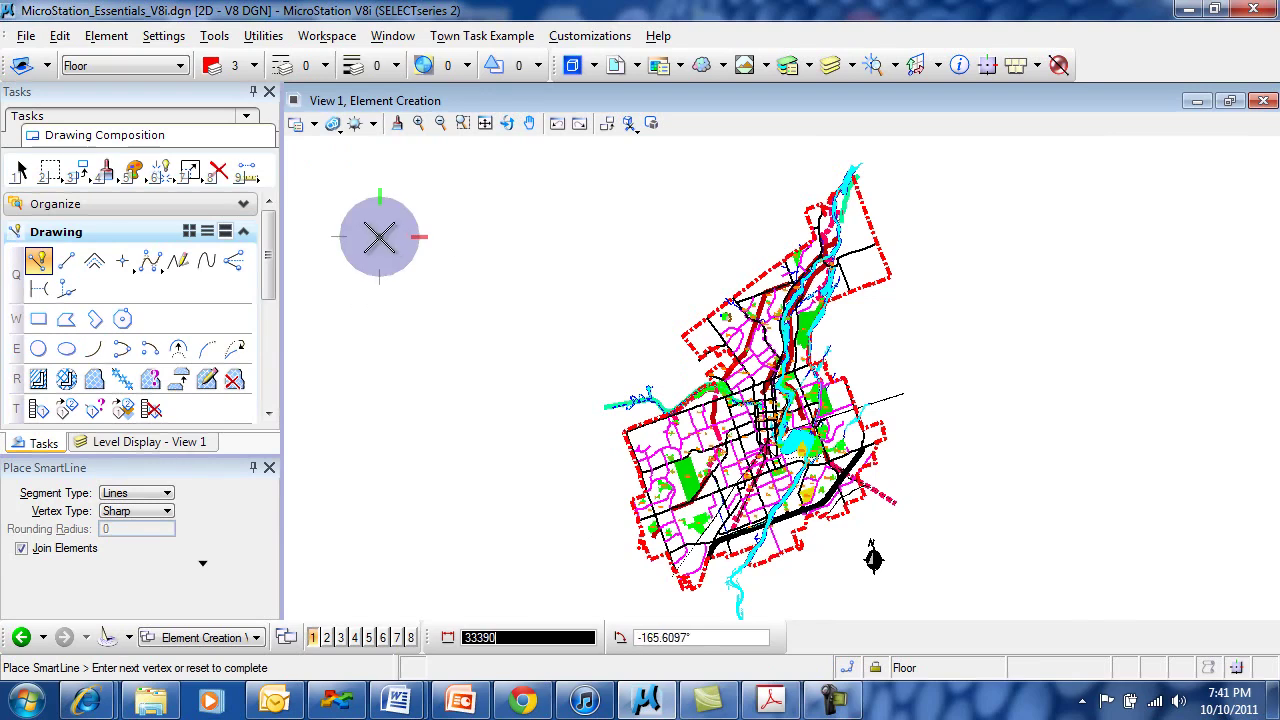
{"action": "left_click", "coordinate": [548, 371]}
{"action": "left_click", "coordinate": [634, 265]}
{"action": "left_click", "coordinate": [550, 193]}
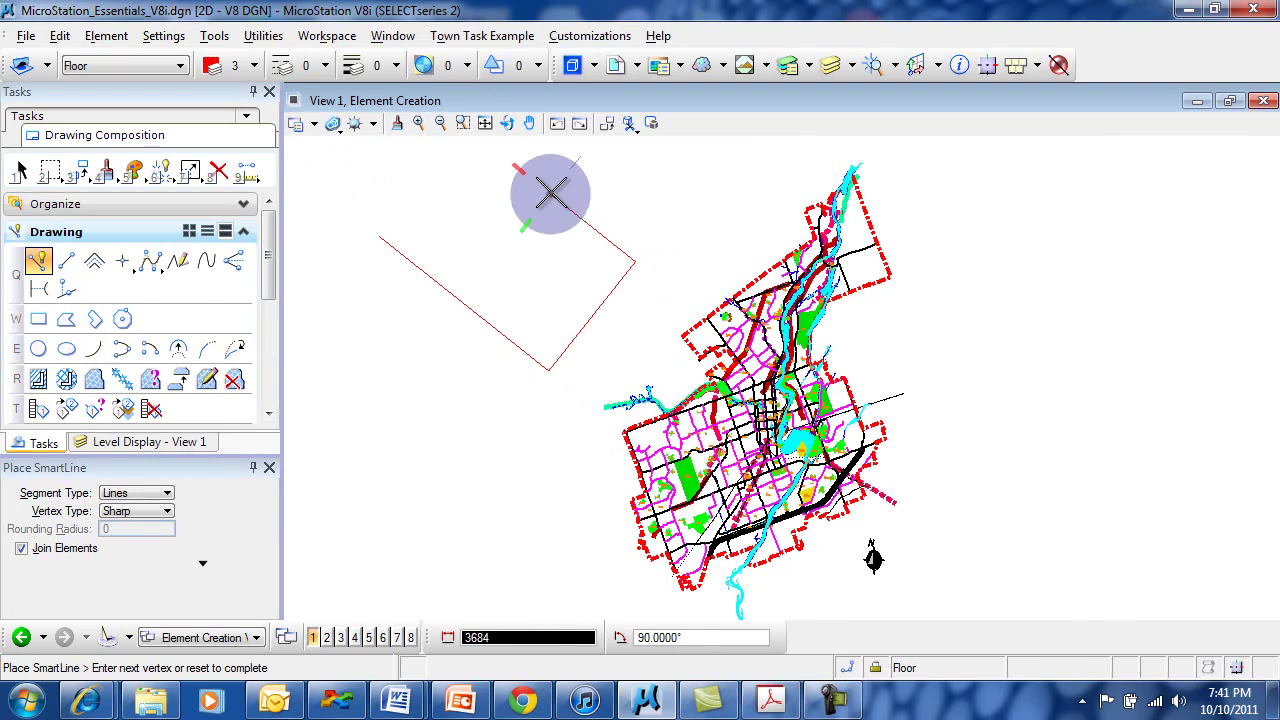
{"action": "left_click", "coordinate": [519, 232]}
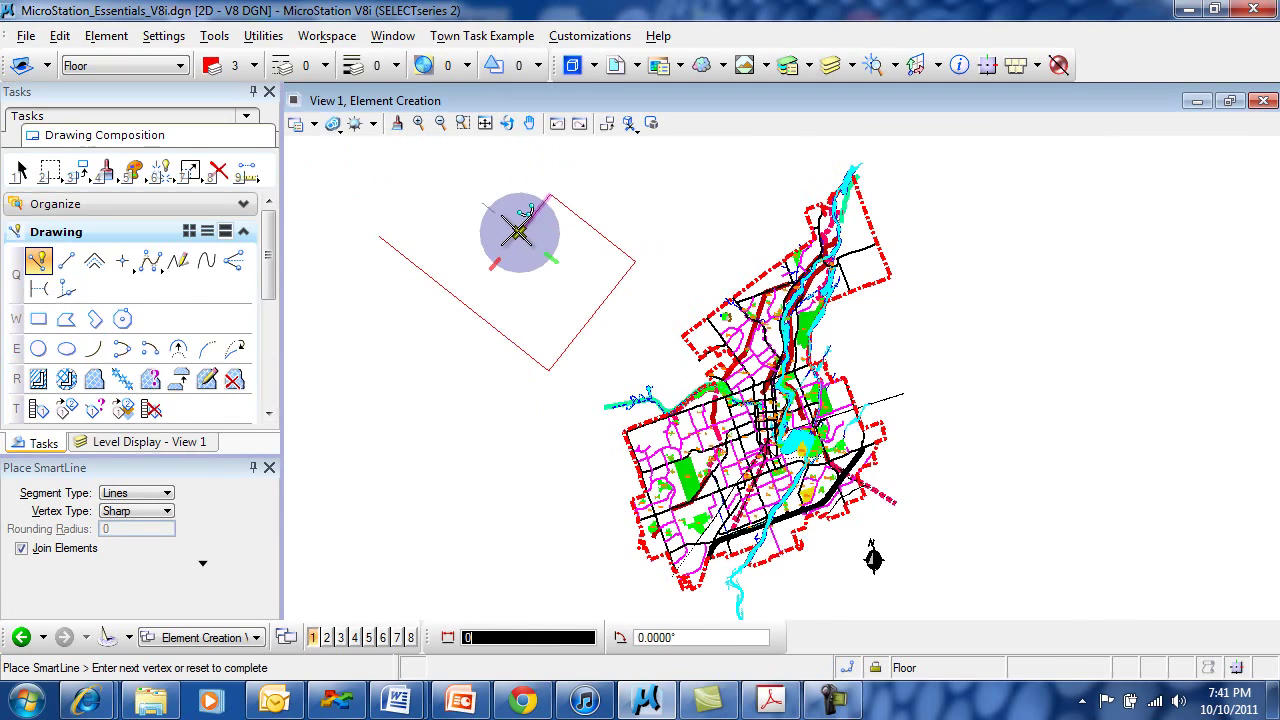
{"action": "right_click", "coordinate": [427, 218]}
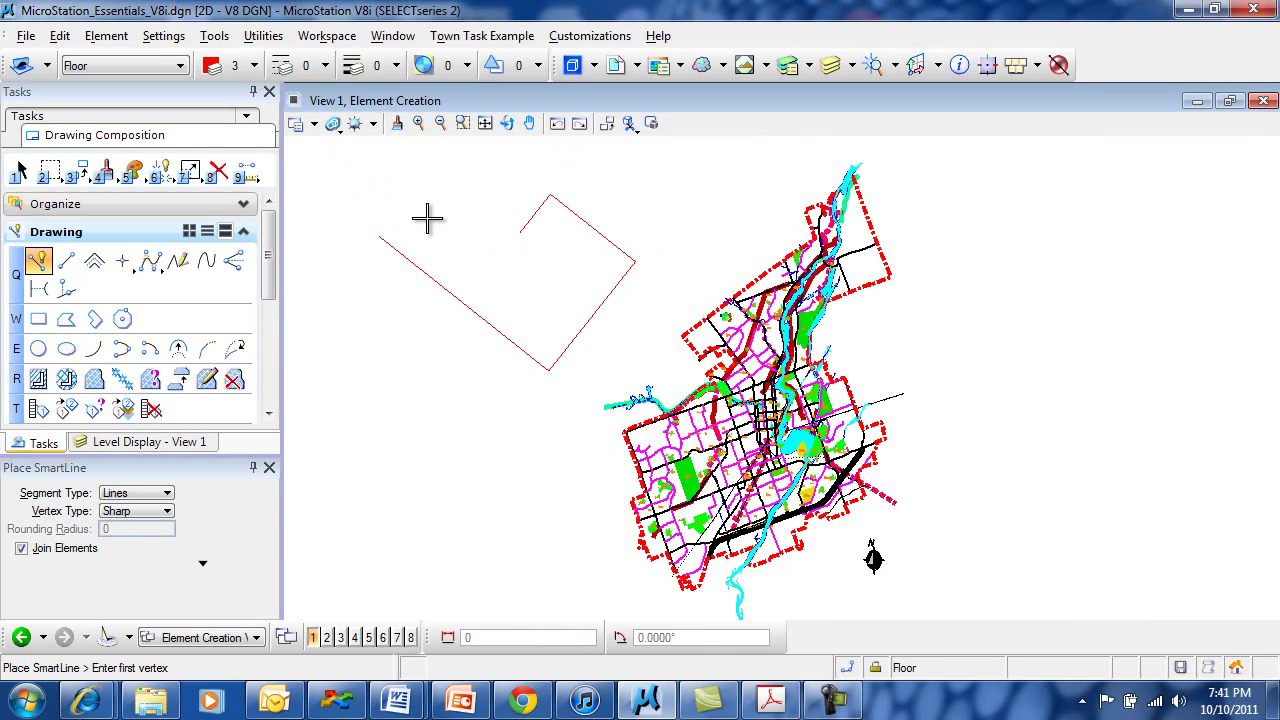
{"action": "left_click", "coordinate": [220, 174]}
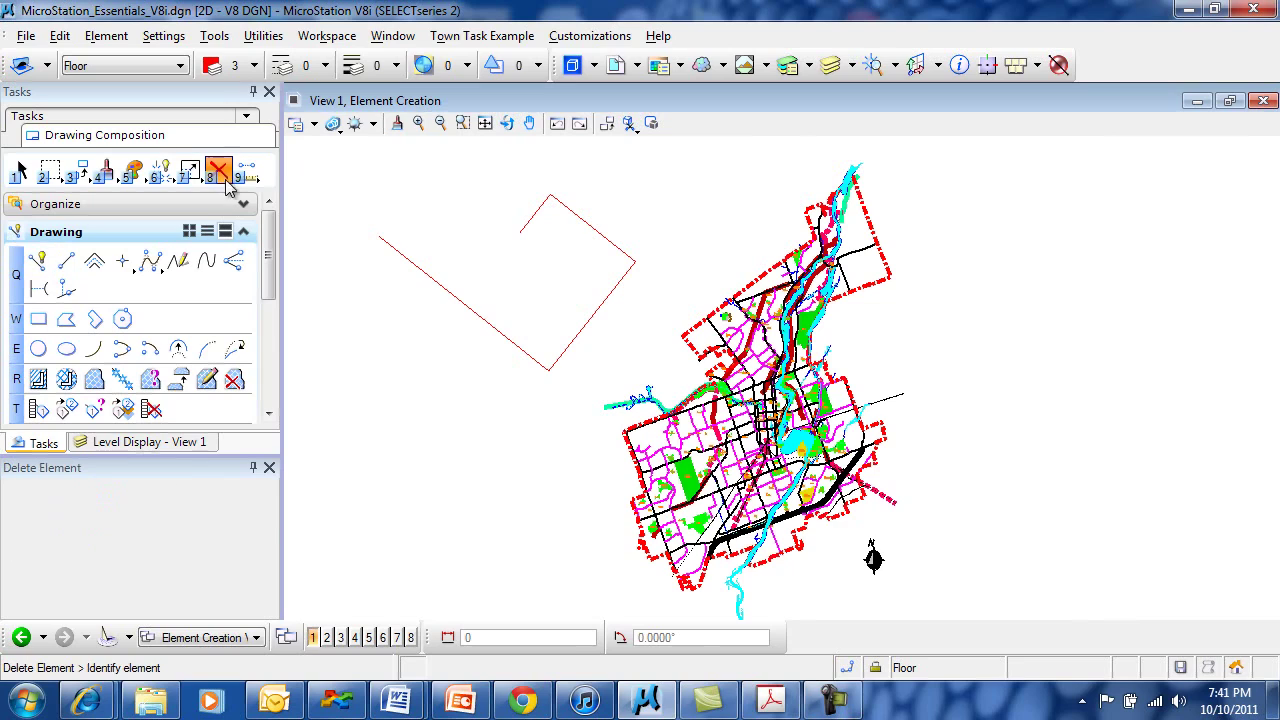
Delete the zigzag line string with the Delete Element tool.
{"action": "left_click", "coordinate": [463, 308]}
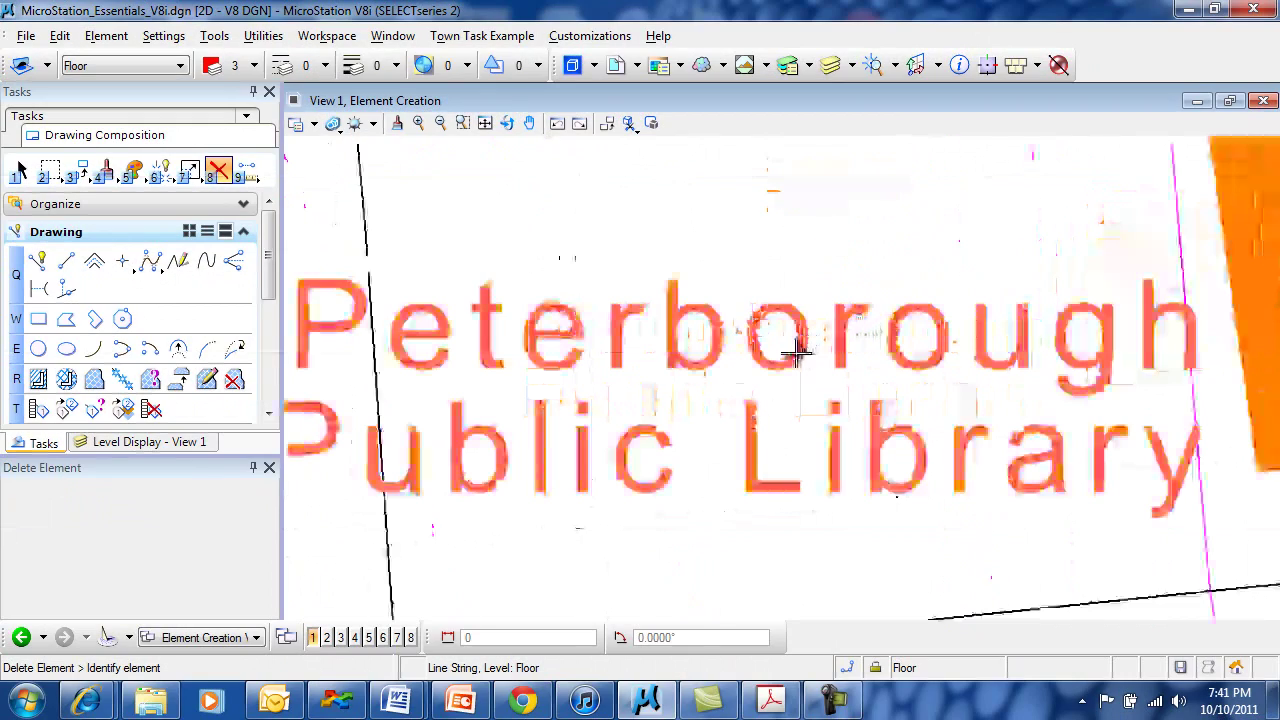
Zoom out, fit the map, then zoom and pan to the western boundary near Portage Place.
{"action": "scroll", "coordinate": [760, 355], "scroll_direction": "down", "scroll_amount": 6}
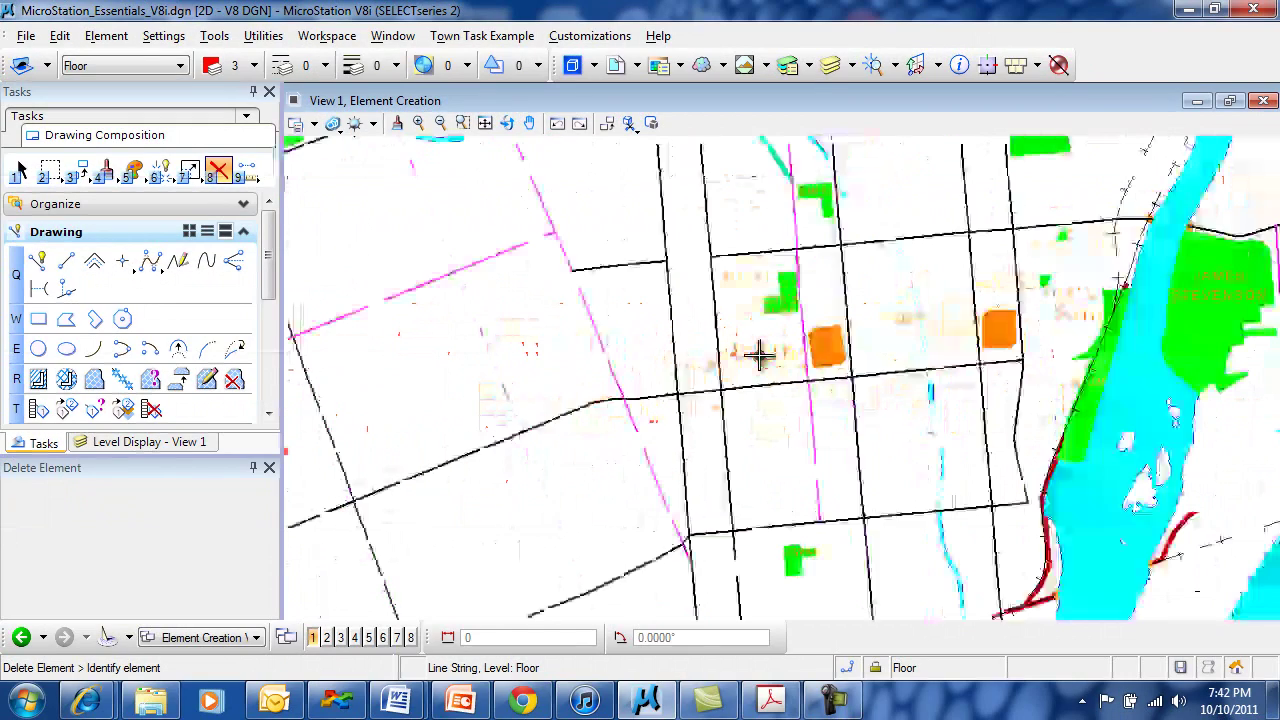
{"action": "scroll", "coordinate": [760, 355], "scroll_direction": "down", "scroll_amount": 6}
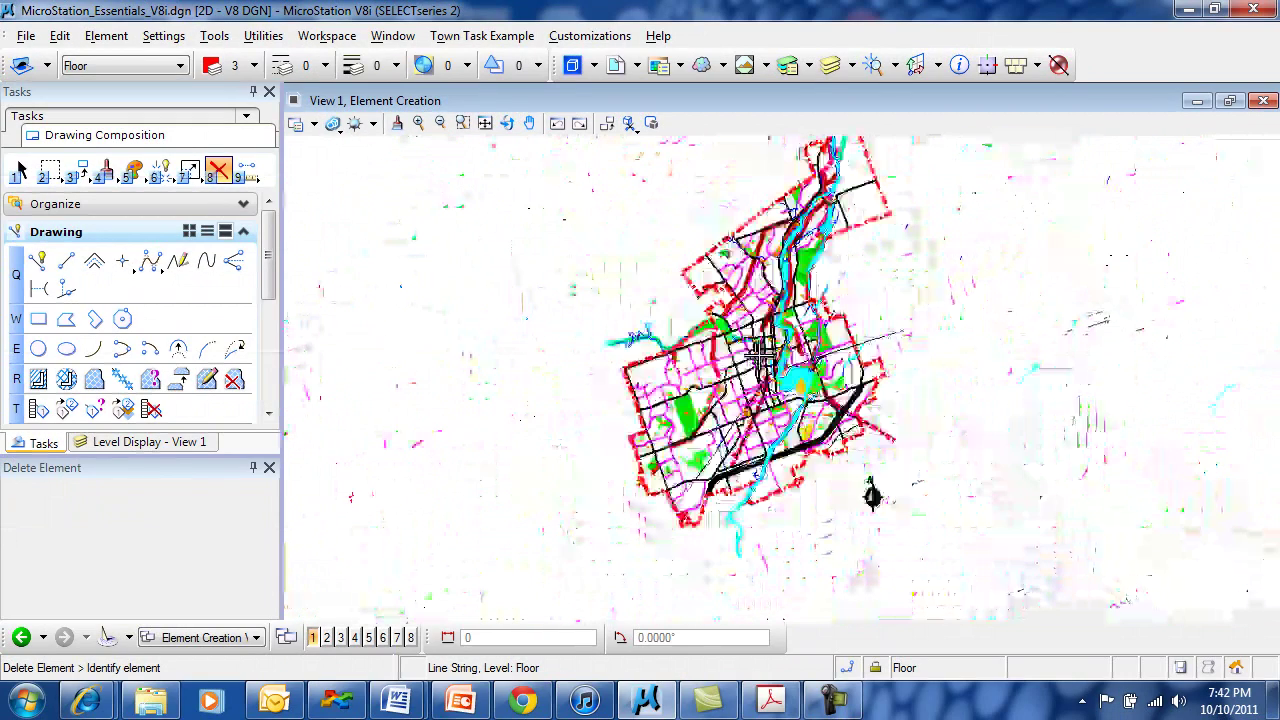
{"action": "scroll", "coordinate": [760, 355], "scroll_direction": "down", "scroll_amount": 2}
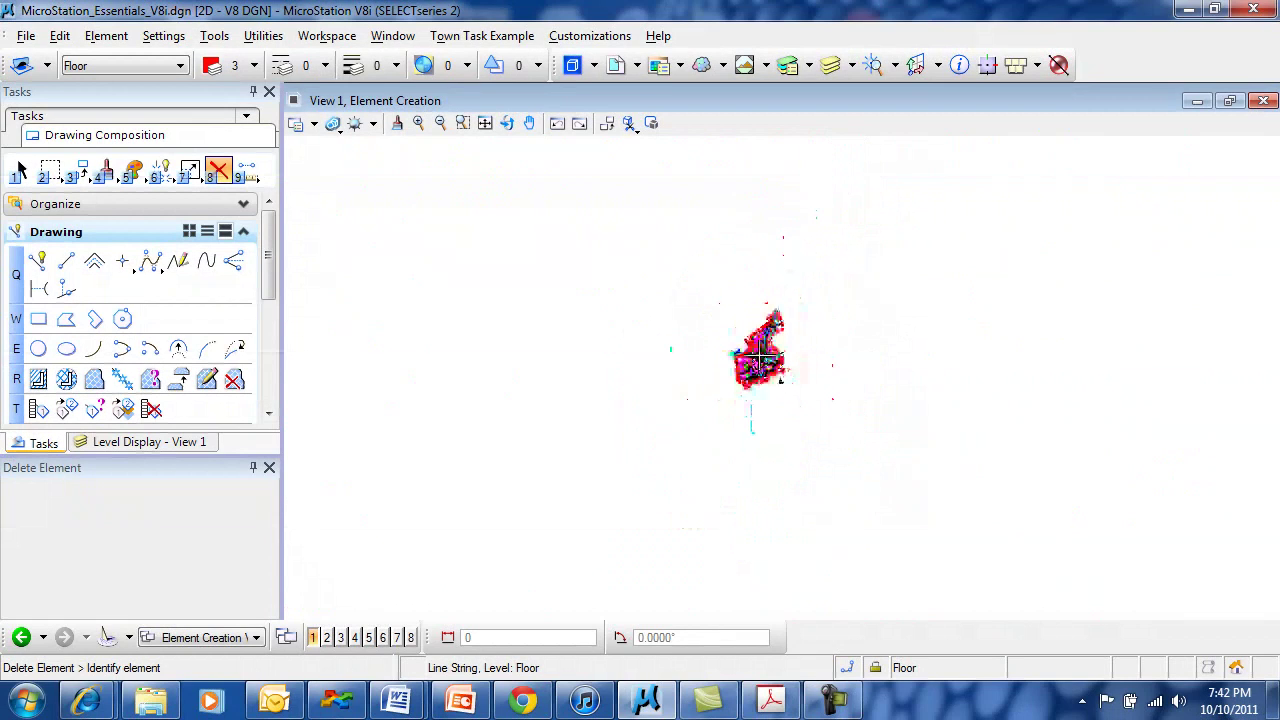
{"action": "middle_click", "coordinate": [425, 432]}
{"action": "middle_click", "coordinate": [425, 432]}
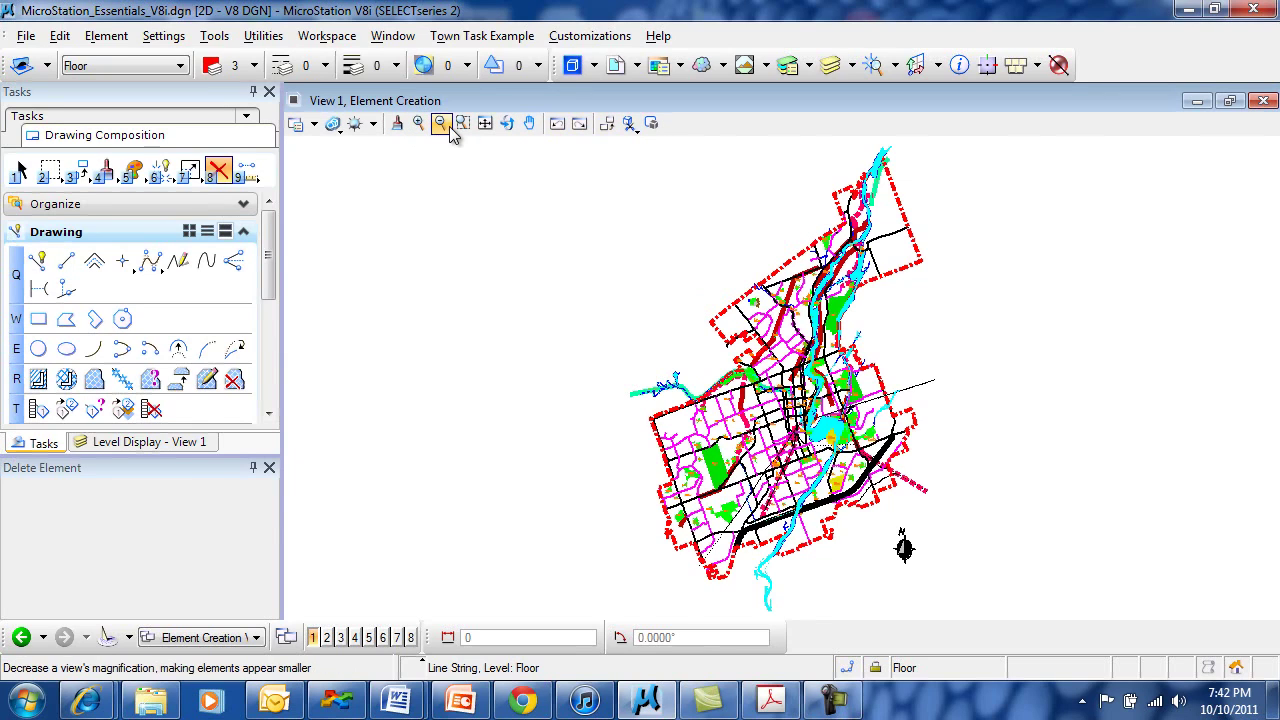
{"action": "left_click", "coordinate": [486, 124]}
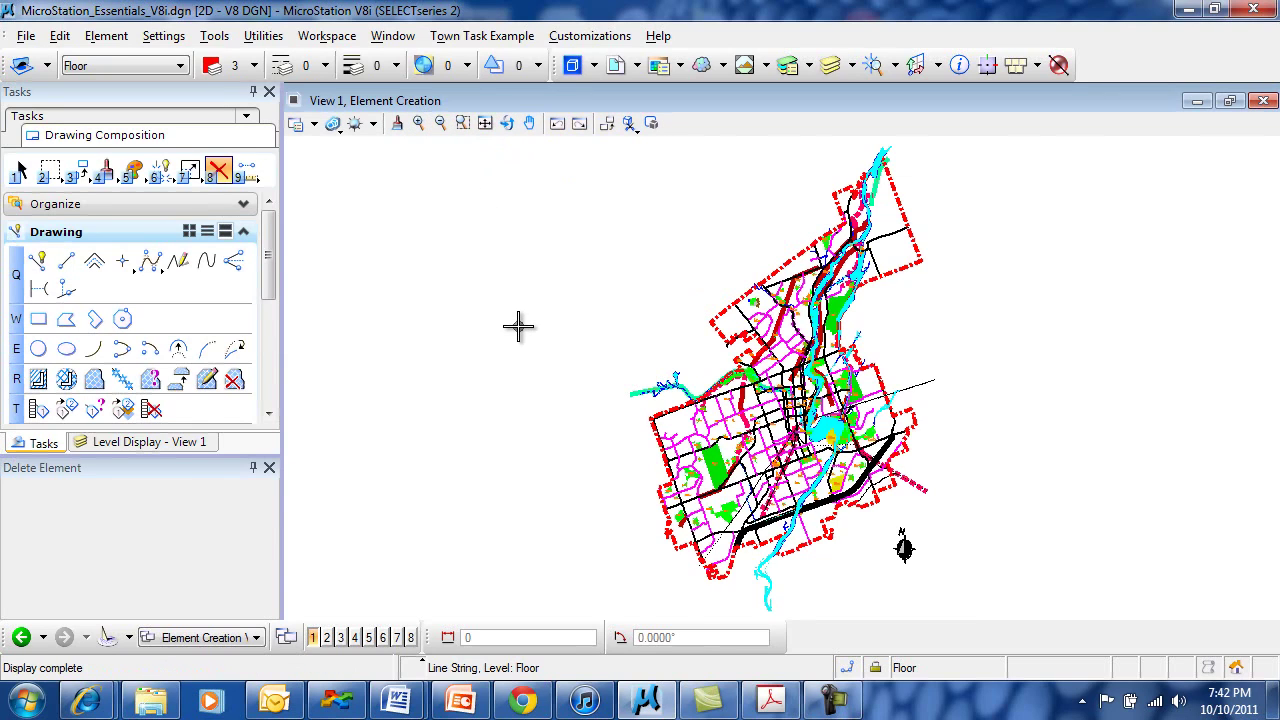
{"action": "scroll", "coordinate": [694, 330], "scroll_direction": "up", "scroll_amount": 5}
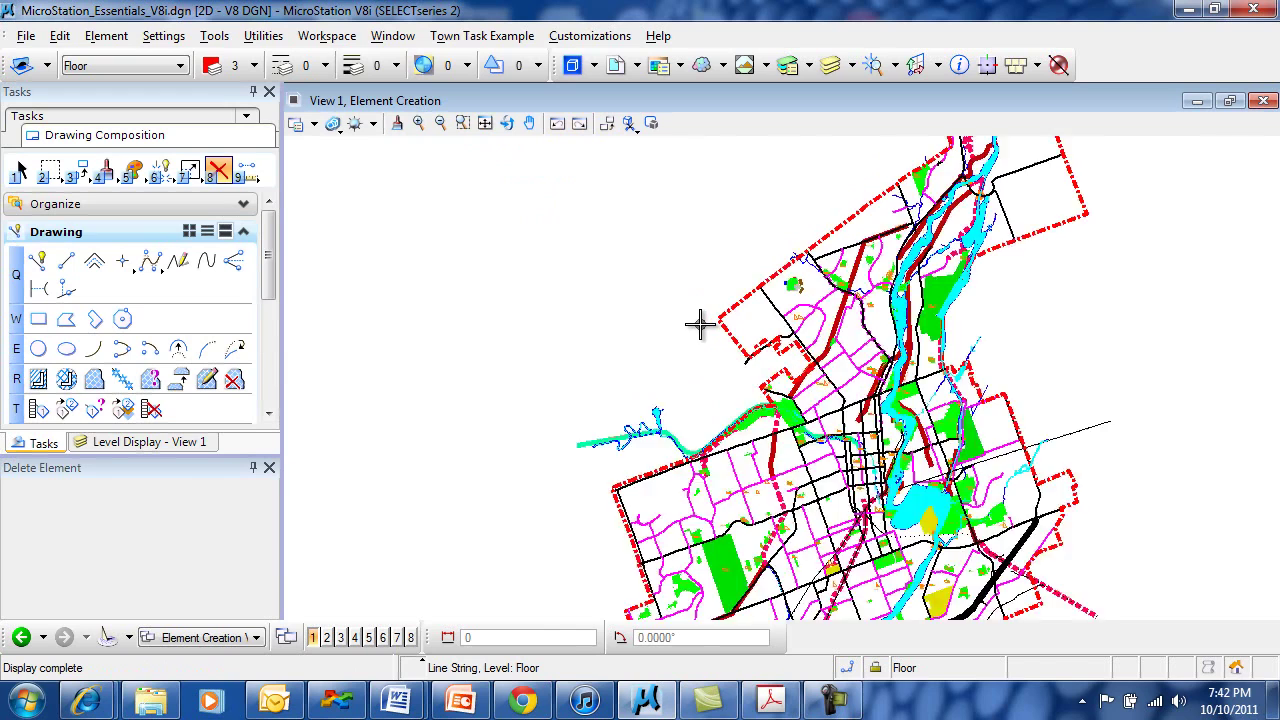
{"action": "mouse_move", "coordinate": [707, 330]}
{"action": "middle_mouse_down"}
{"action": "mouse_move", "coordinate": [731, 331]}
{"action": "mouse_move", "coordinate": [563, 351]}
{"action": "middle_mouse_up"}
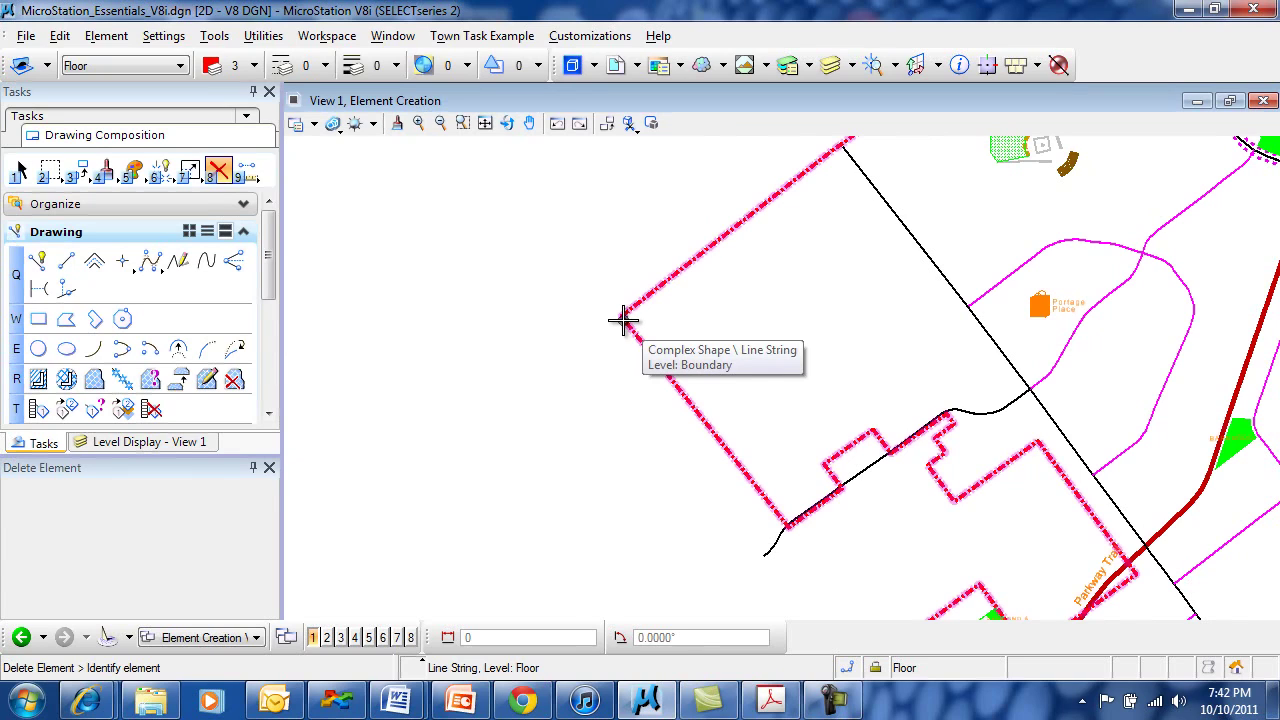
Check that the red dashed edge is a Complex Shape on Boundary level, then zoom out fully.
{"action": "mouse_move", "coordinate": [625, 325]}
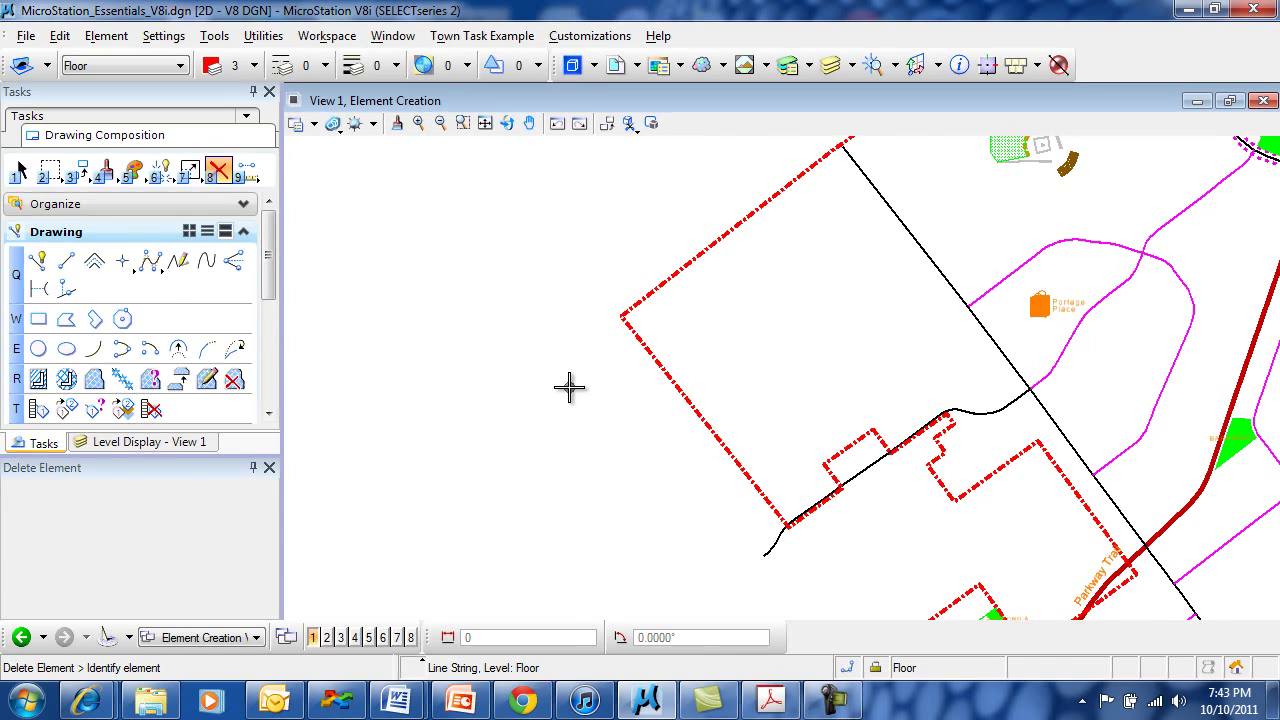
{"action": "scroll", "coordinate": [903, 383], "scroll_direction": "down", "scroll_amount": 8}
{"action": "scroll", "coordinate": [919, 421], "scroll_direction": "up", "scroll_amount": 5}
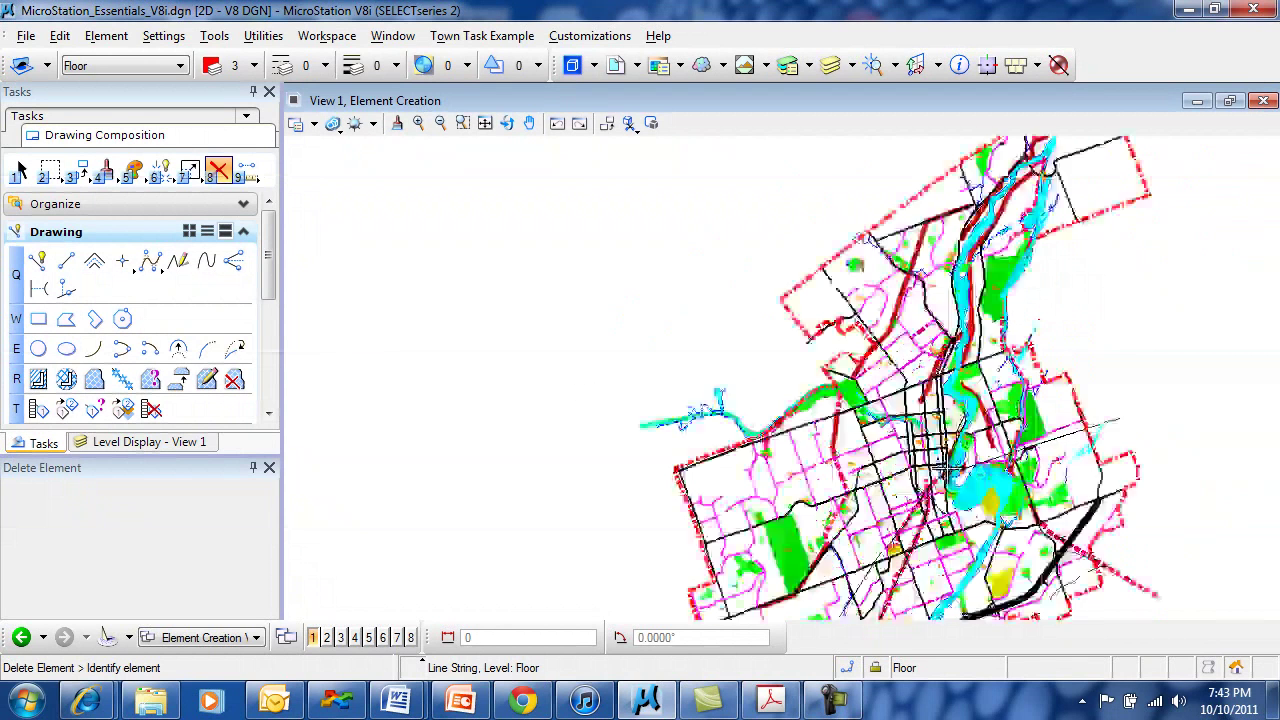
{"action": "scroll", "coordinate": [943, 466], "scroll_direction": "down", "scroll_amount": 1}
{"action": "scroll", "coordinate": [752, 424], "scroll_direction": "down", "scroll_amount": 4}
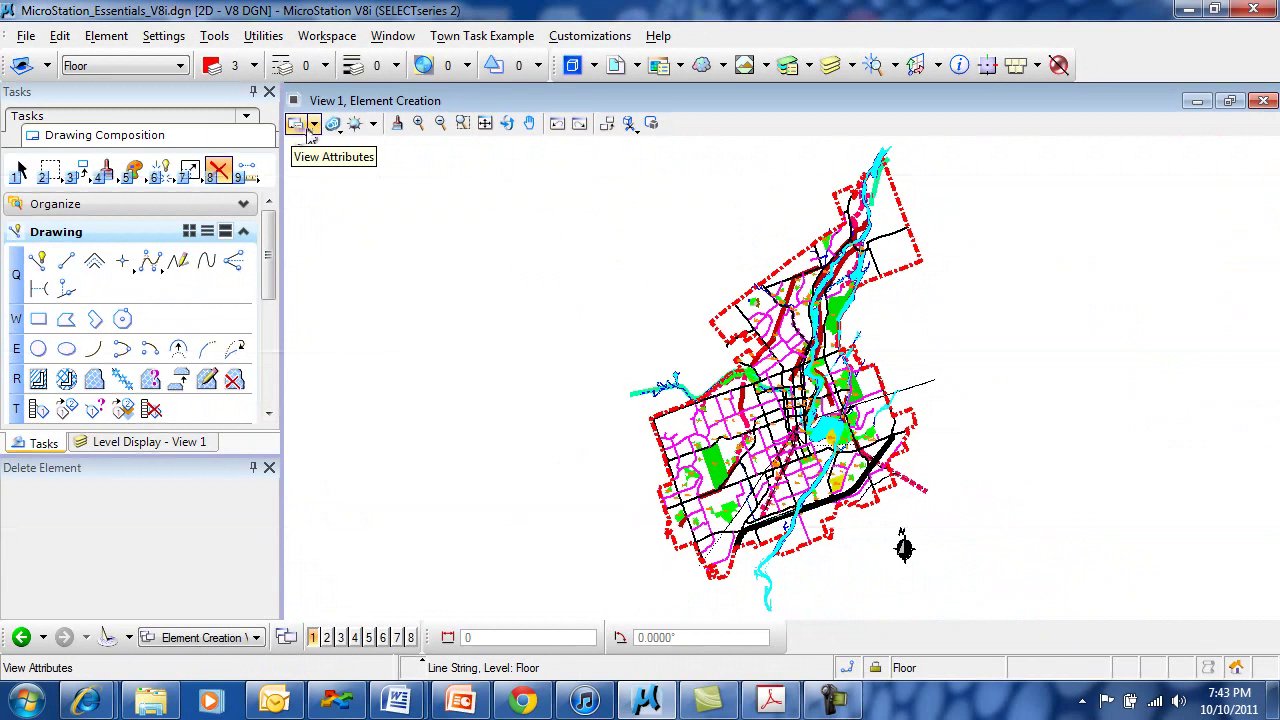
Review View 1's Presentation options in View Attributes.
{"action": "left_click", "coordinate": [316, 130]}
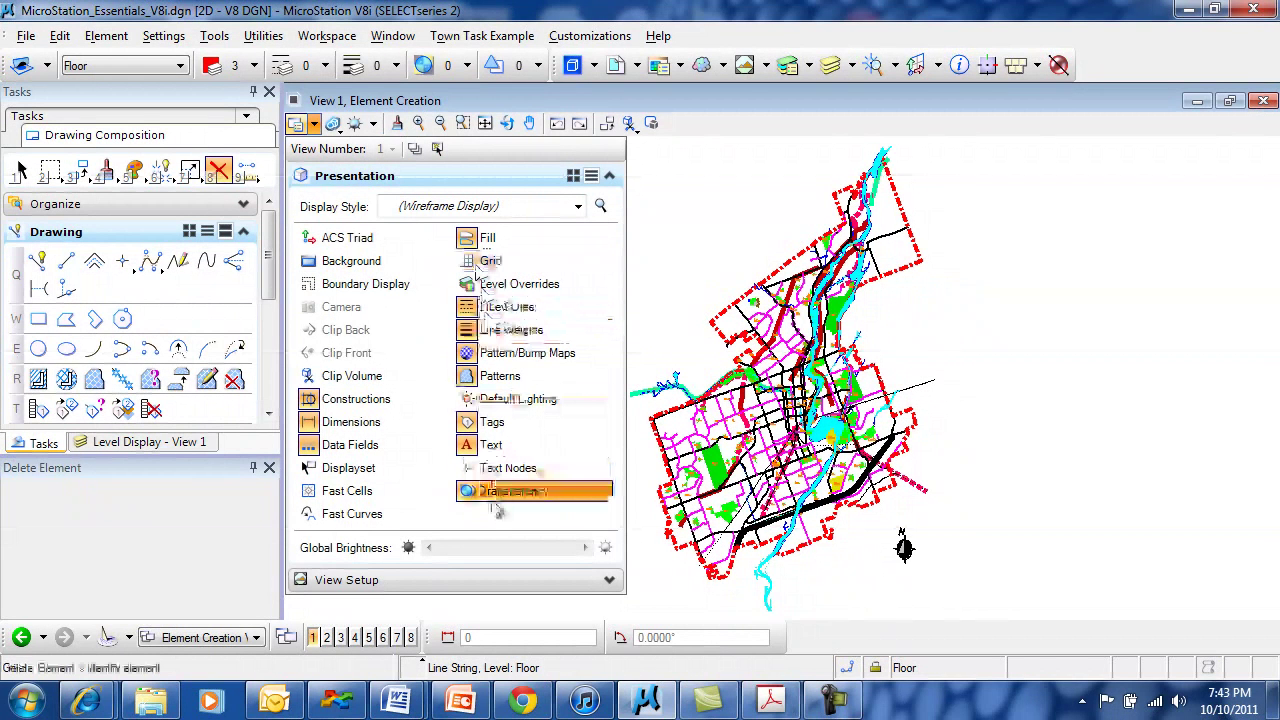
Turn Text display off and back on so labels like Market Plaza show in View 1.
{"action": "scroll", "coordinate": [873, 452], "scroll_direction": "up", "scroll_amount": 8}
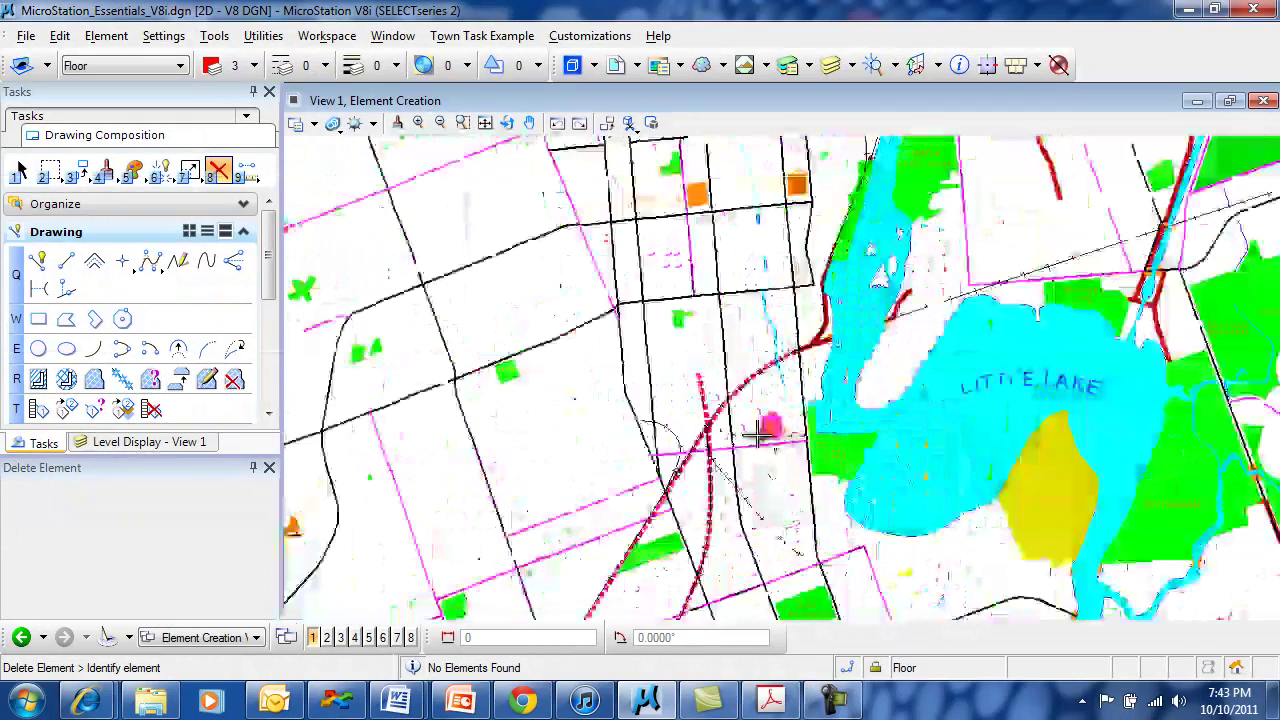
{"action": "scroll", "coordinate": [873, 452], "scroll_direction": "up", "scroll_amount": 7}
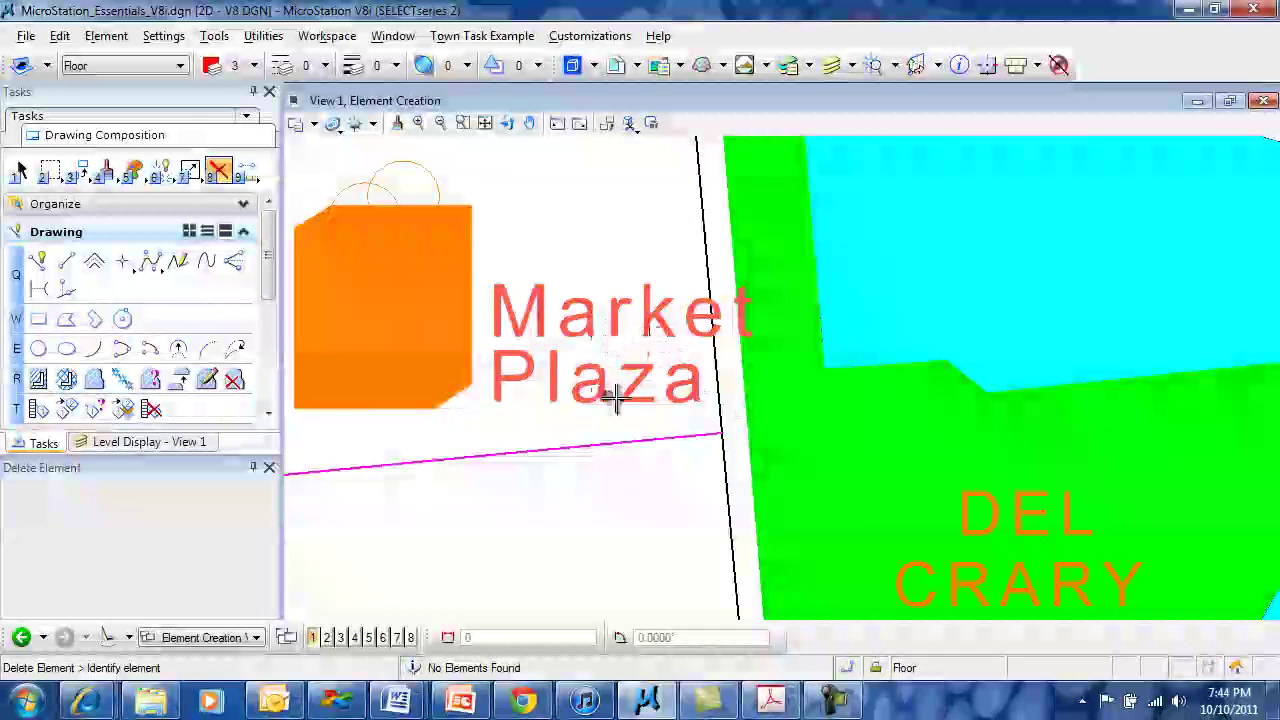
{"action": "left_click", "coordinate": [313, 123]}
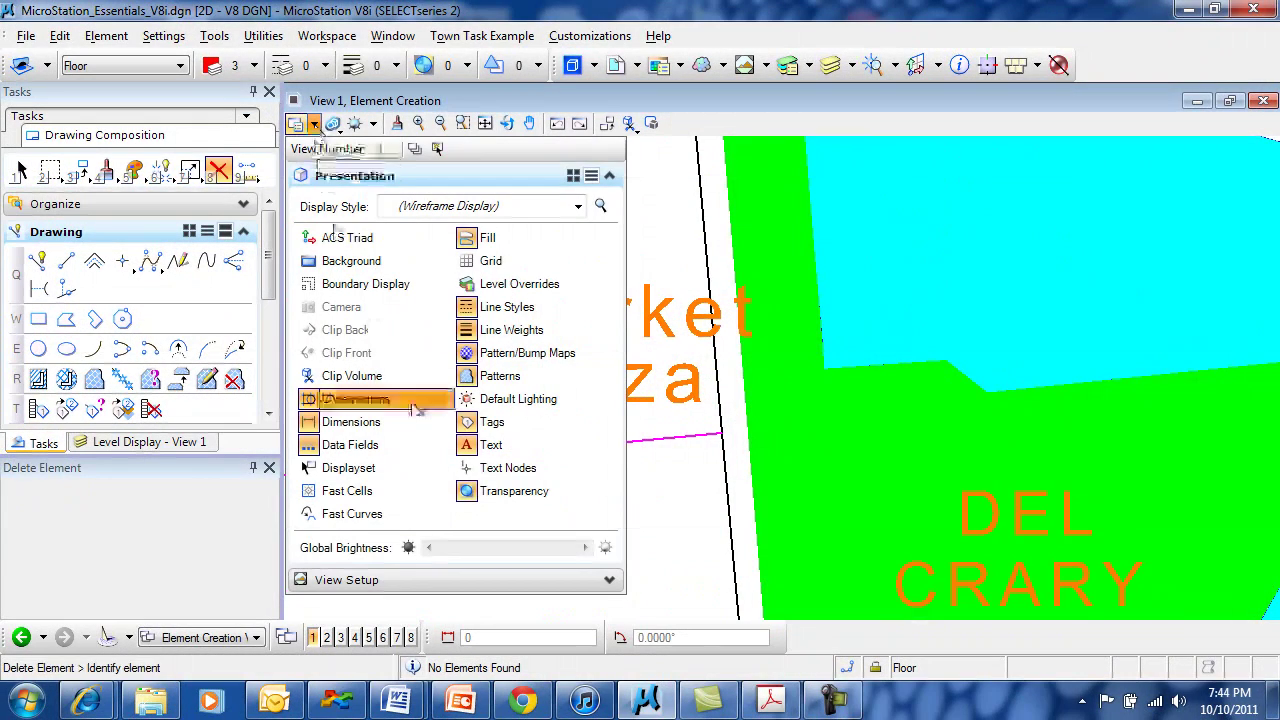
{"action": "left_click", "coordinate": [479, 455]}
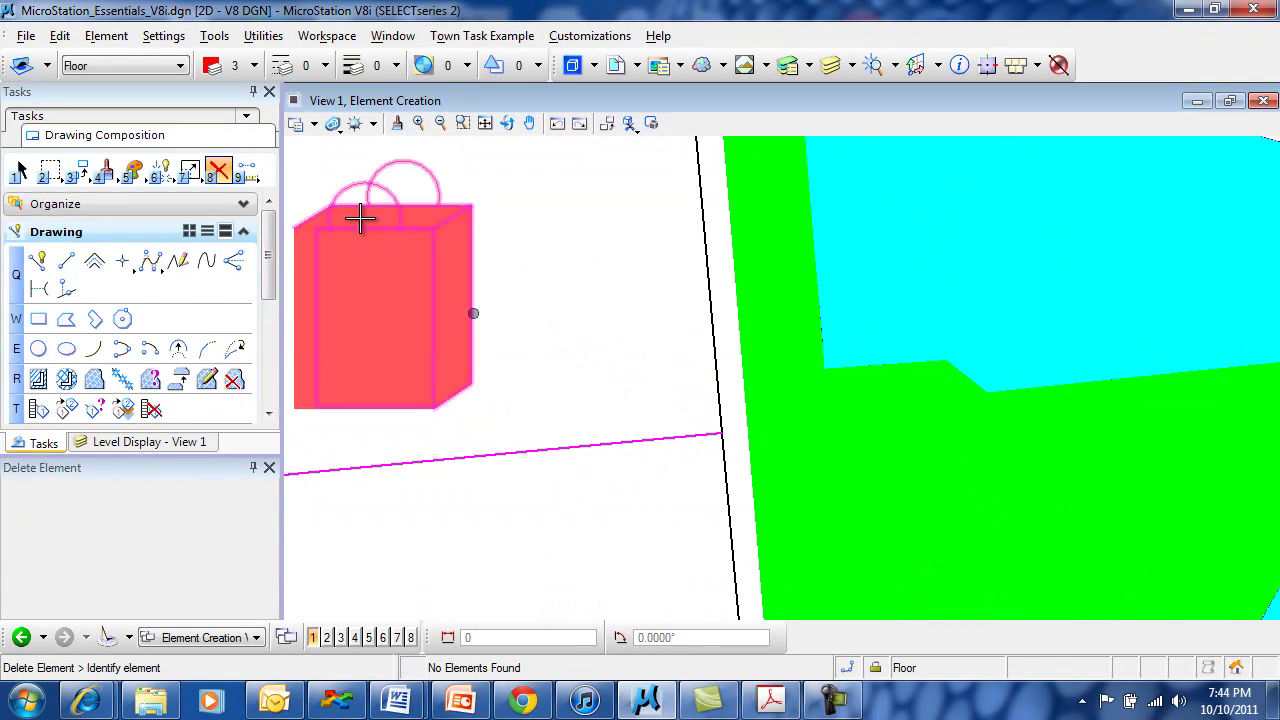
{"action": "left_click", "coordinate": [313, 123]}
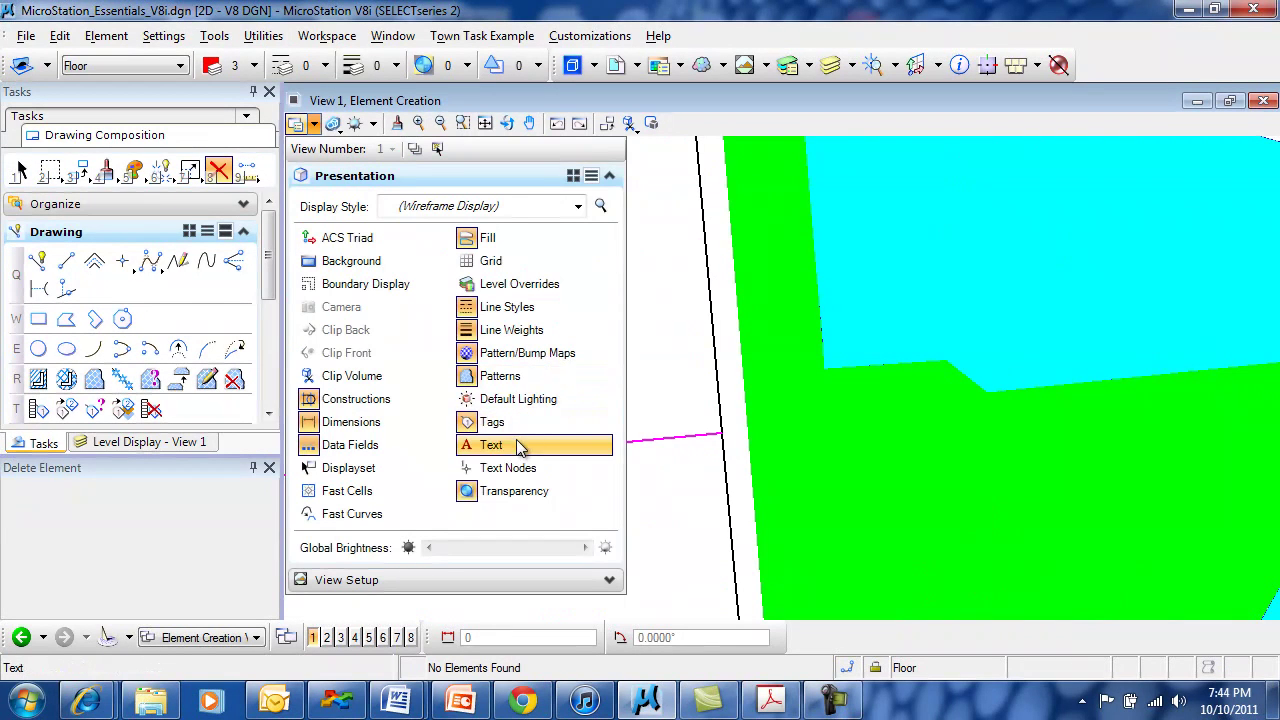
{"action": "left_click", "coordinate": [513, 443]}
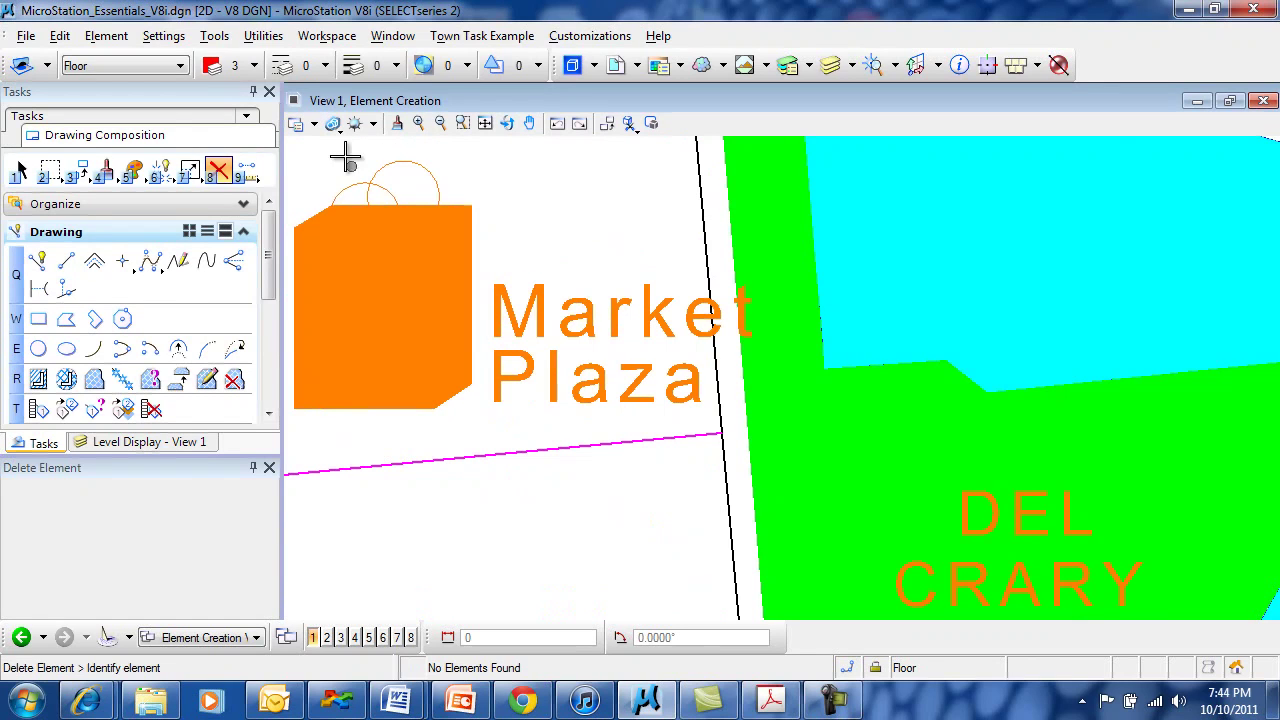
Toggle Fill display off and back on so shapes appear solid-filled again.
{"action": "left_click", "coordinate": [313, 124]}
{"action": "left_click", "coordinate": [489, 239]}
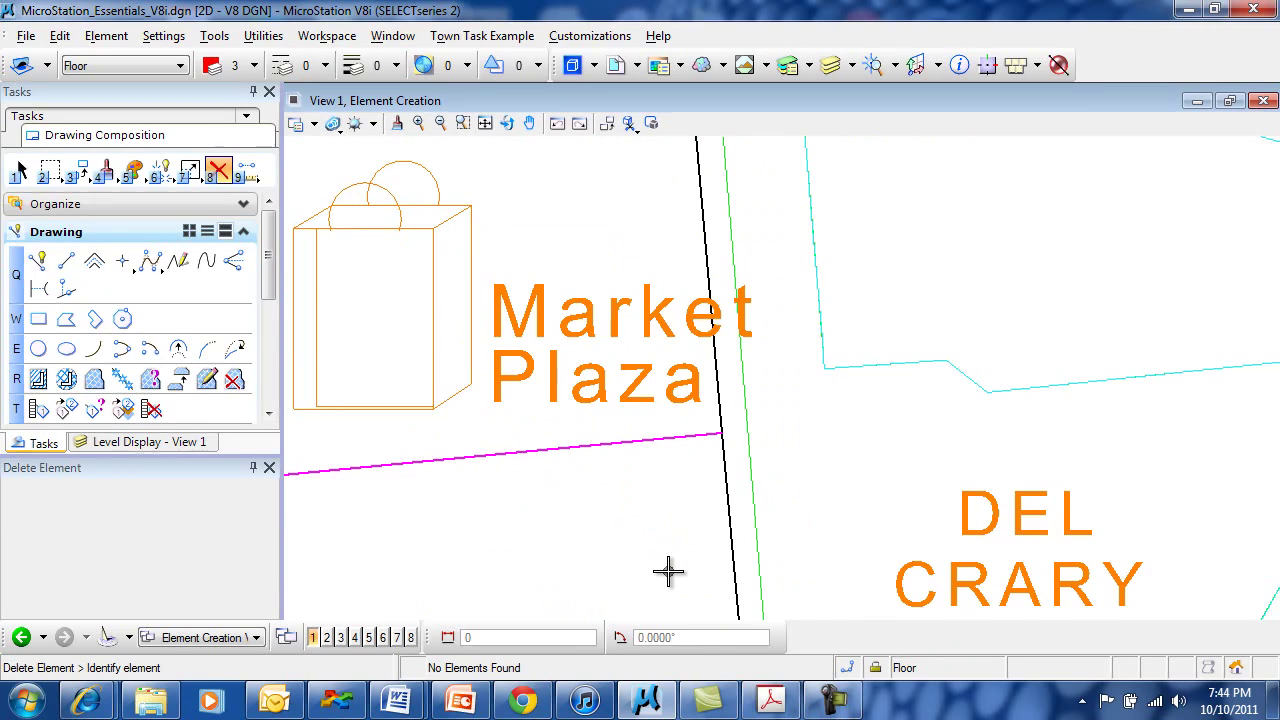
{"action": "left_click", "coordinate": [313, 124]}
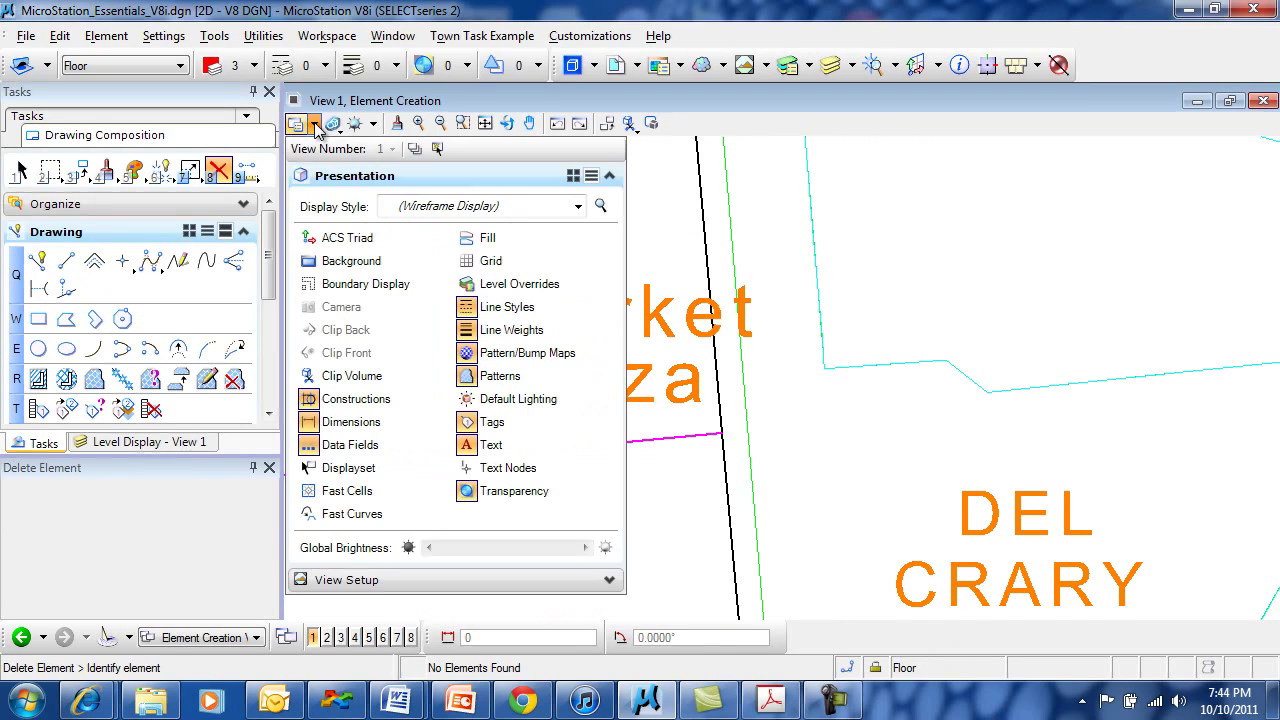
{"action": "left_click", "coordinate": [472, 239]}
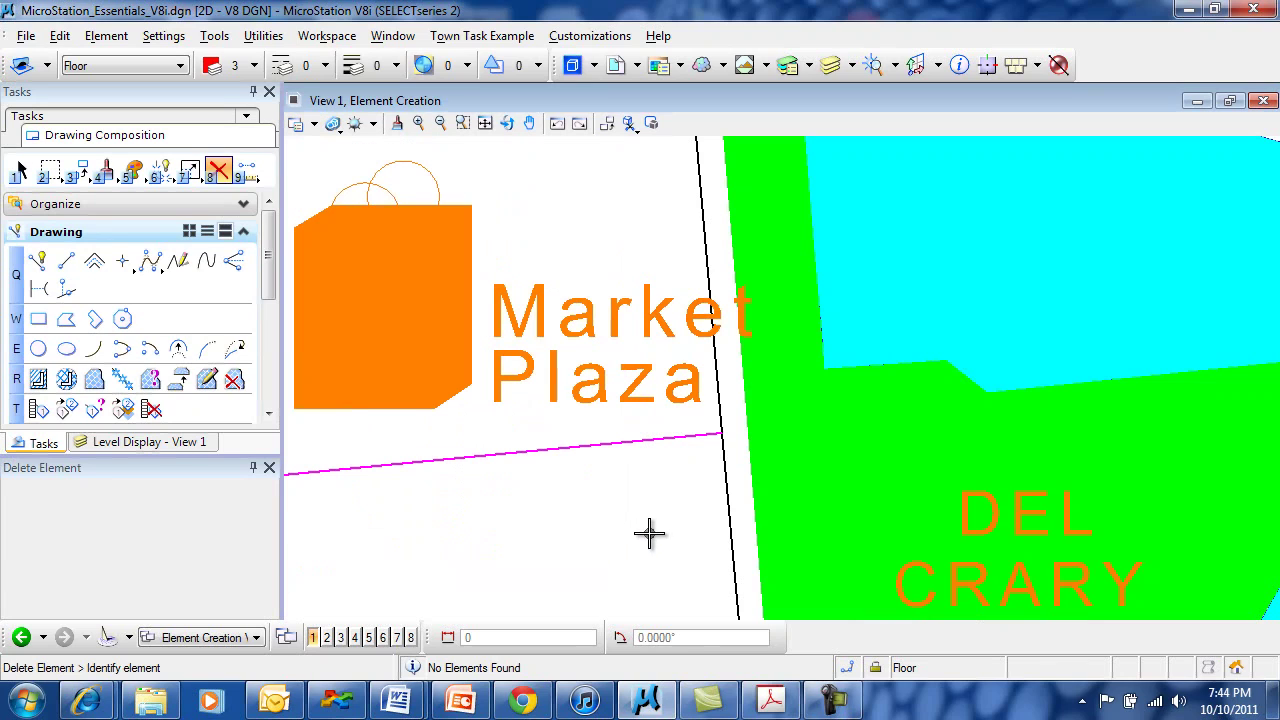
Open Settings > View Attributes, dismiss it, and zoom out to show Market Plaza beside Little Lake.
{"action": "left_click", "coordinate": [163, 38]}
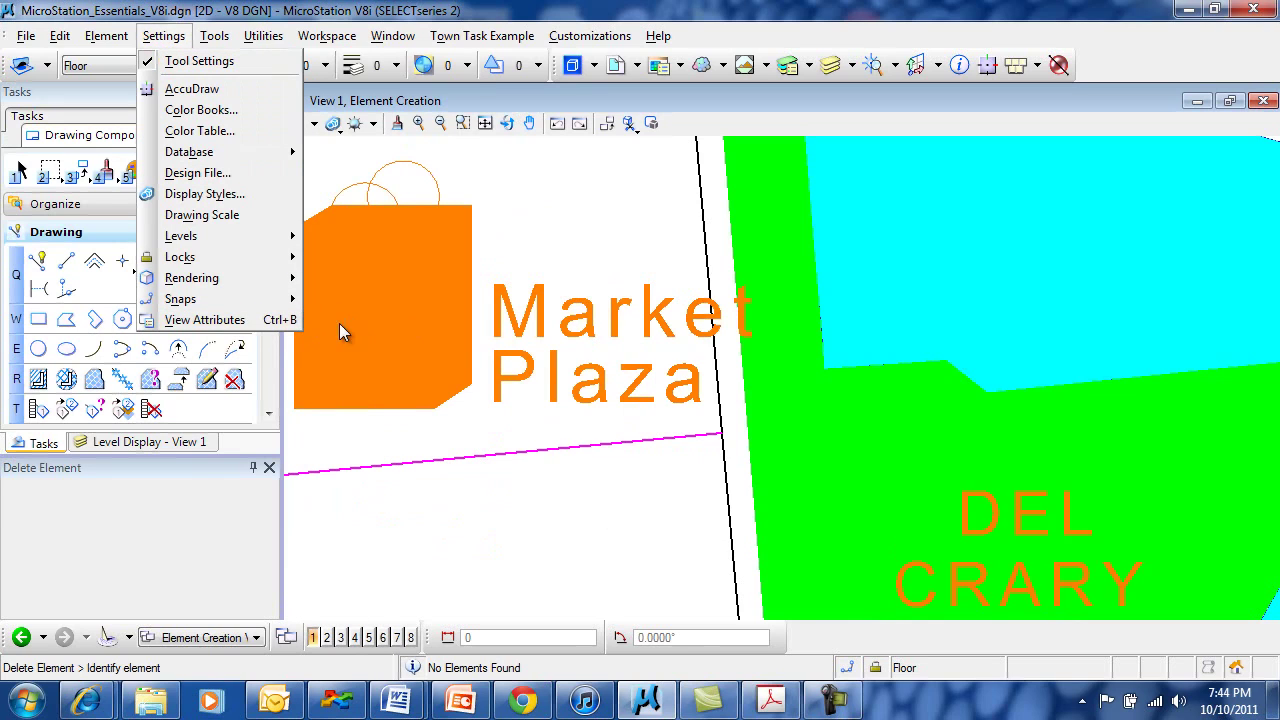
{"action": "left_click", "coordinate": [268, 321]}
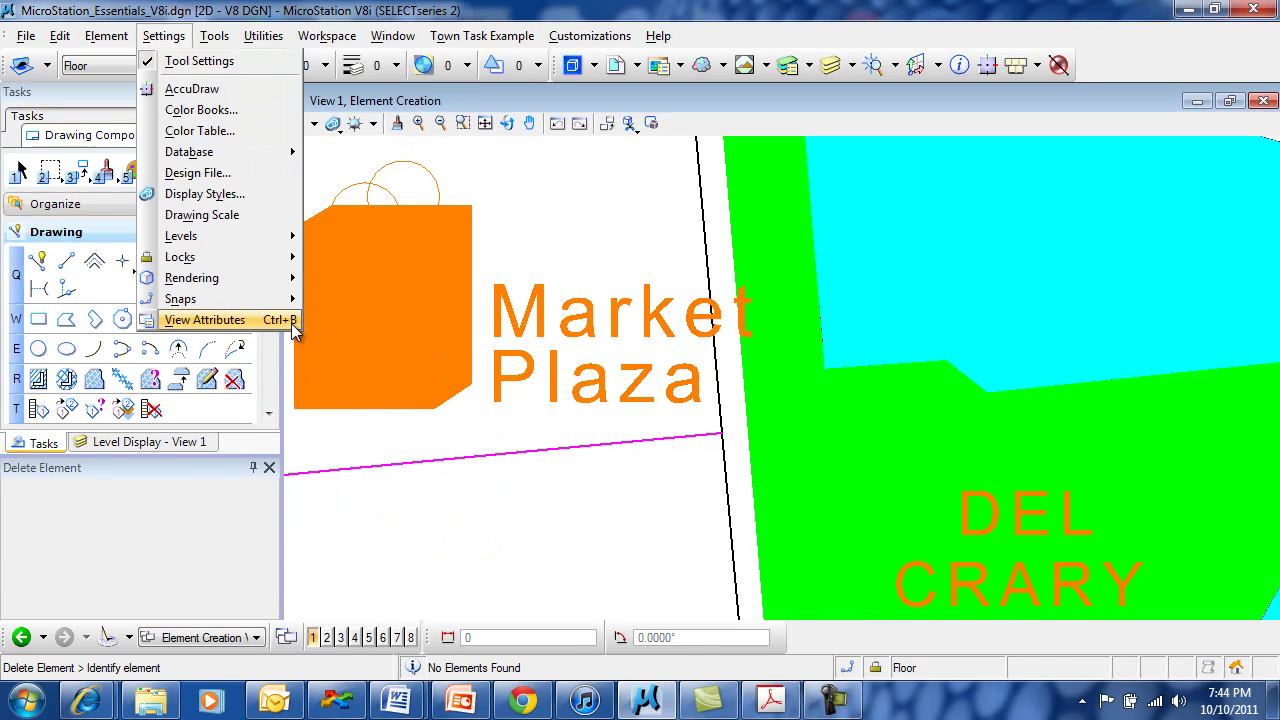
{"action": "left_click", "coordinate": [448, 502]}
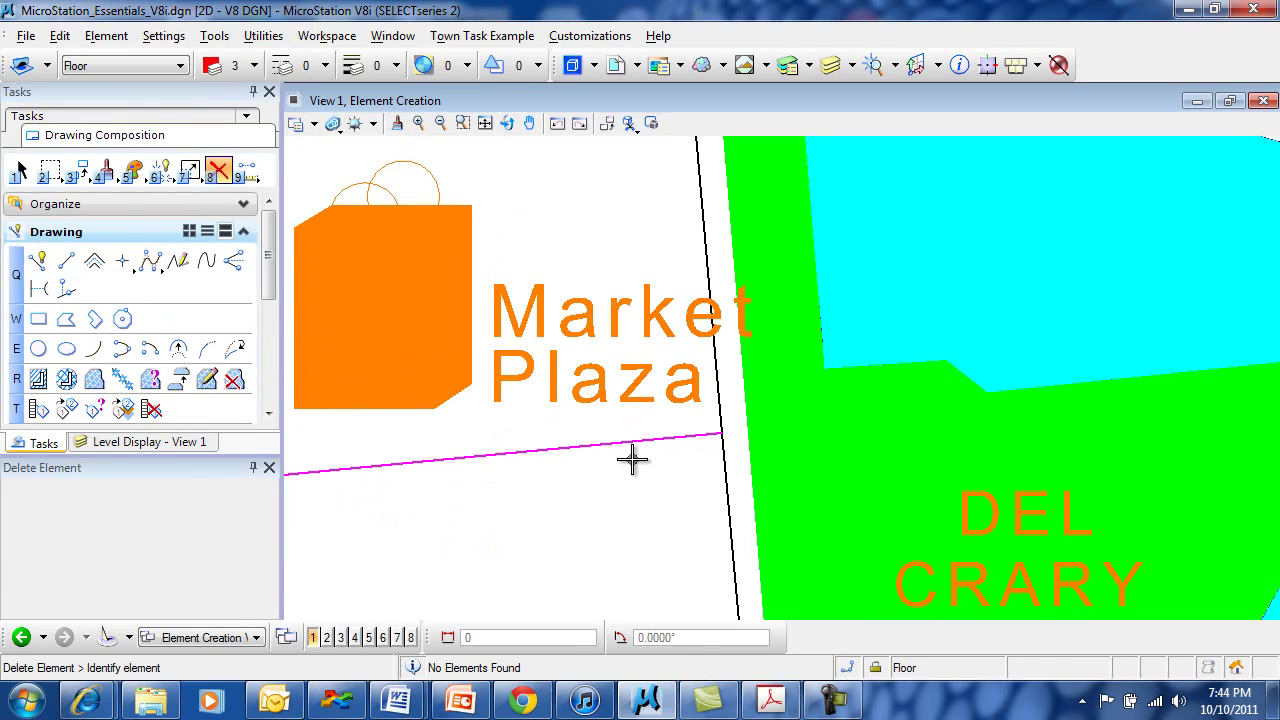
{"action": "scroll", "coordinate": [631, 458], "scroll_direction": "down", "scroll_amount": 5}
{"action": "scroll", "coordinate": [631, 458], "scroll_direction": "down", "scroll_amount": 3}
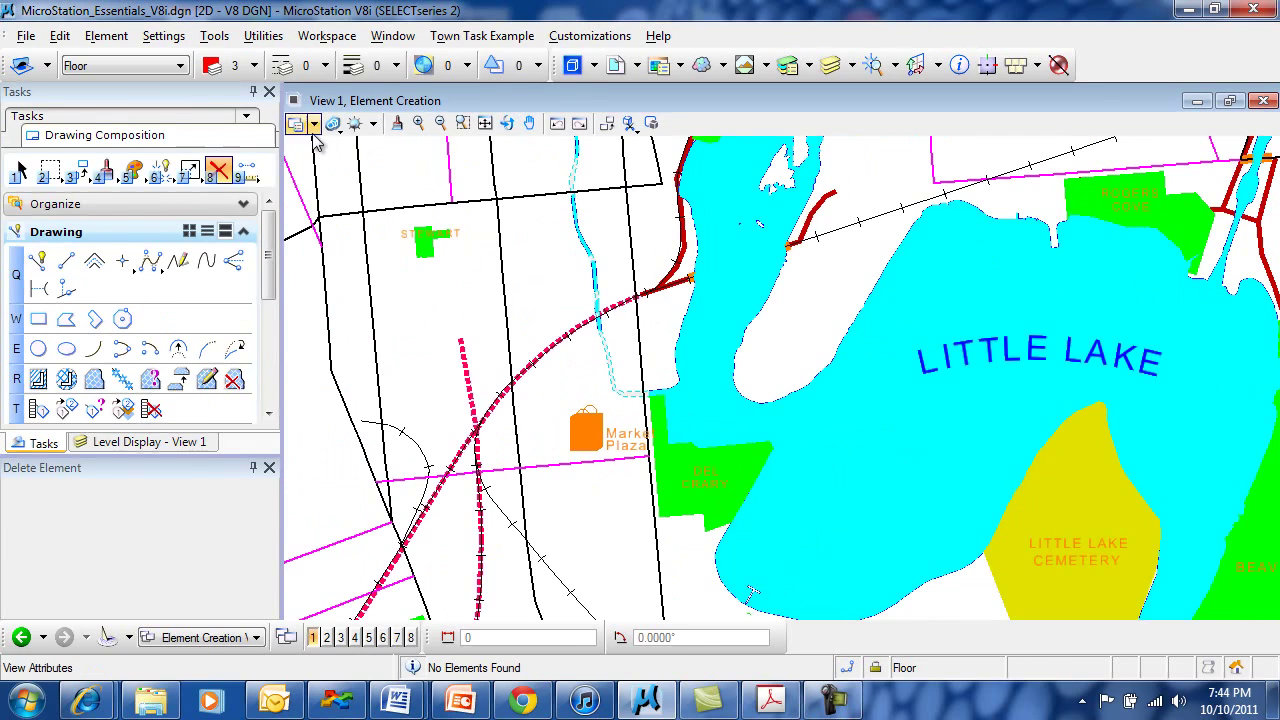
Zoom in and then out around Market Plaza.
{"action": "left_click", "coordinate": [419, 123]}
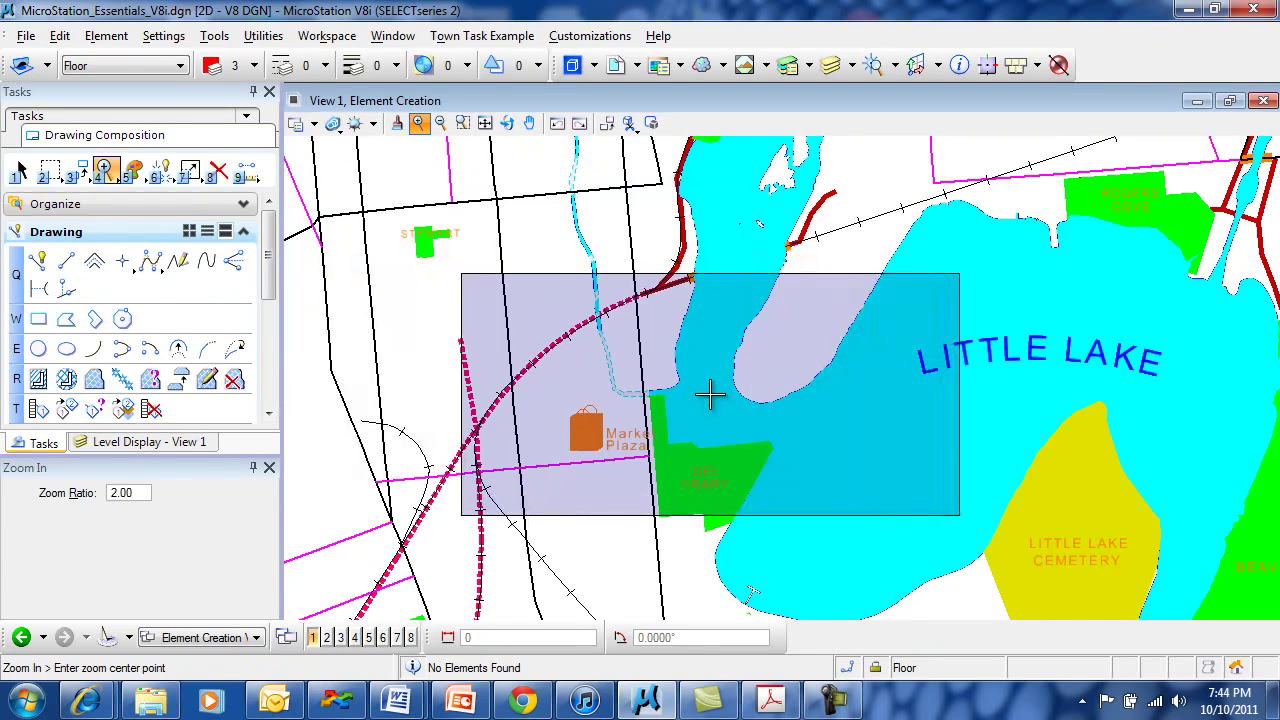
{"action": "left_click", "coordinate": [706, 394]}
{"action": "left_click", "coordinate": [655, 465]}
{"action": "left_click", "coordinate": [651, 380]}
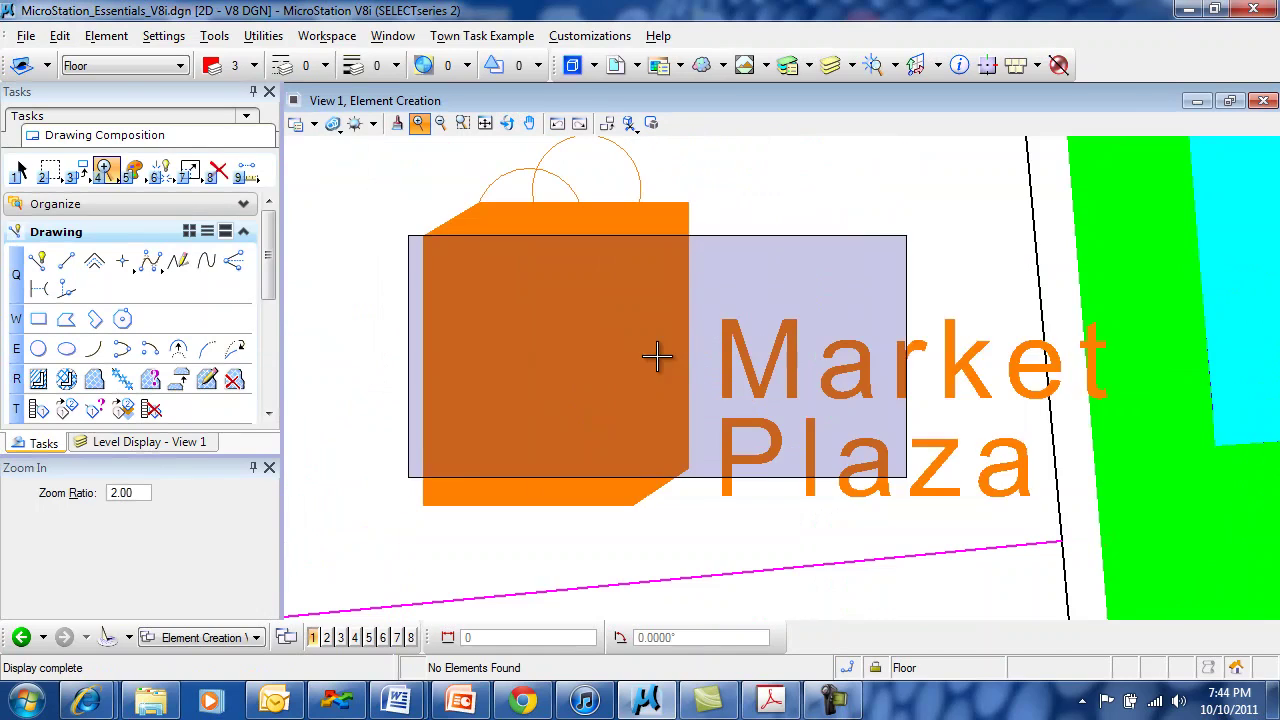
{"action": "left_click", "coordinate": [441, 123]}
{"action": "left_click", "coordinate": [574, 294]}
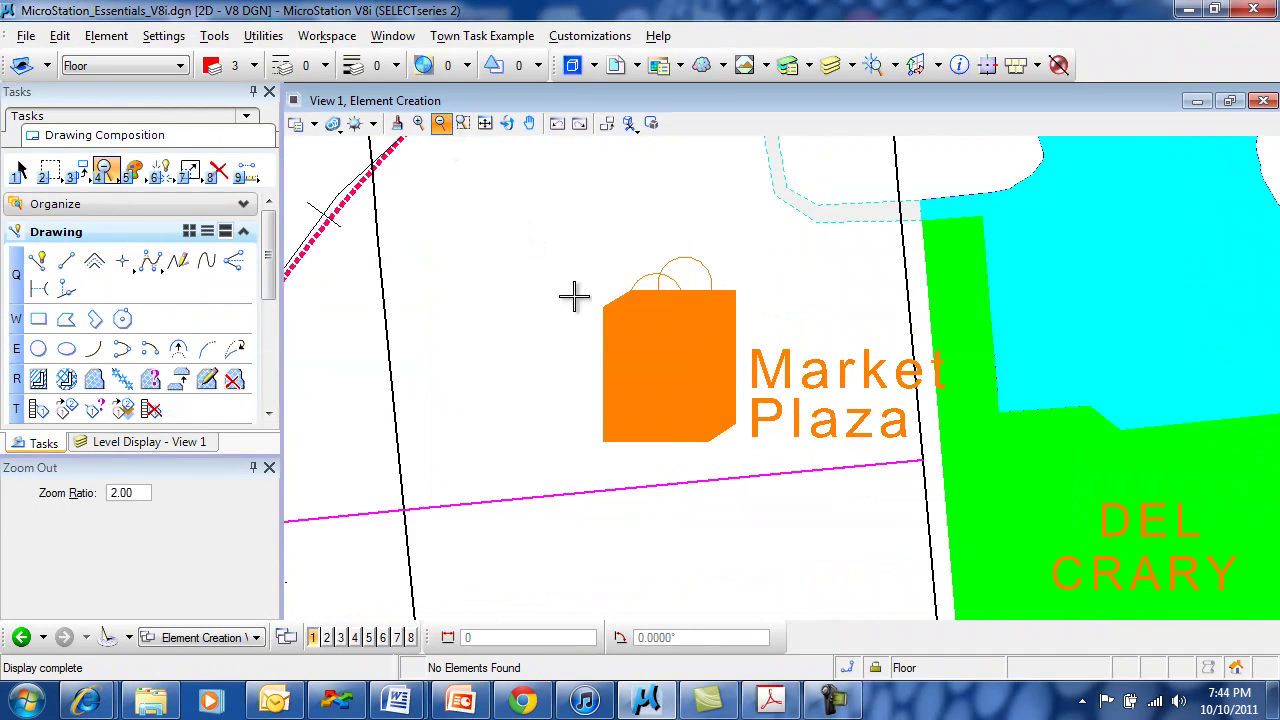
{"action": "left_click", "coordinate": [805, 368]}
{"action": "left_click", "coordinate": [805, 368]}
{"action": "left_click", "coordinate": [463, 122]}
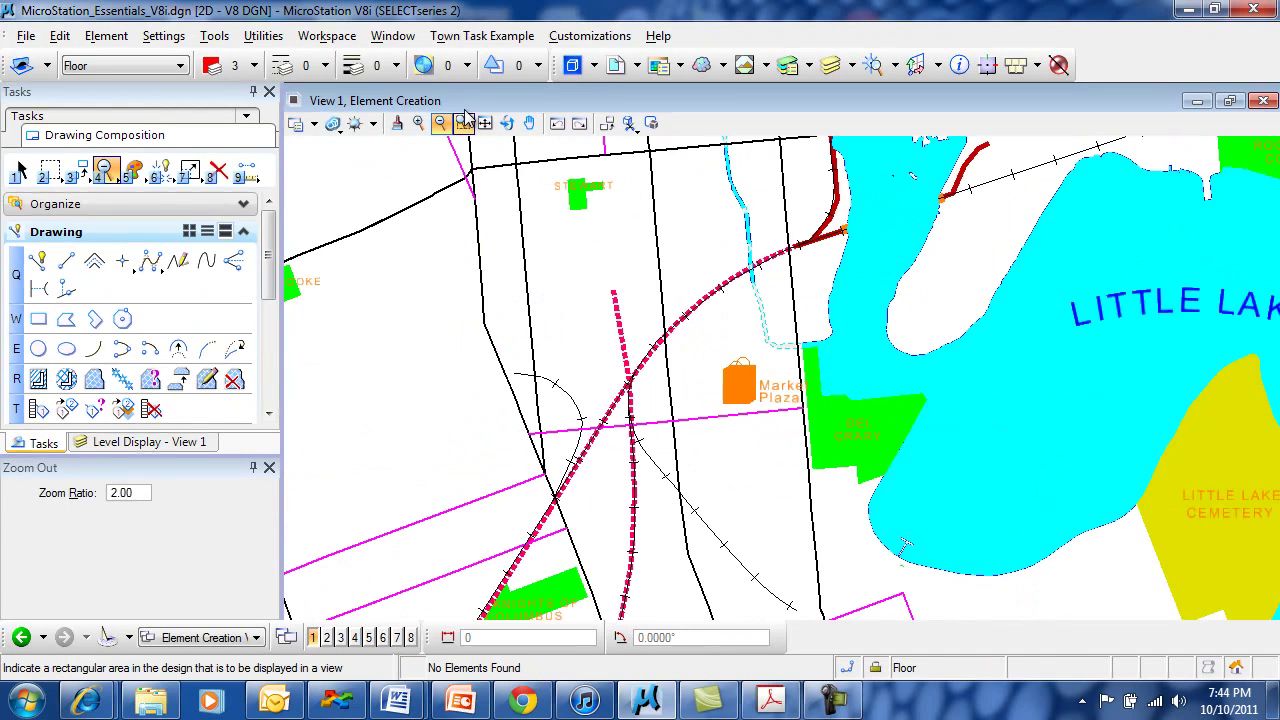
Window-zoom to a chosen area, then to the STEWART label.
{"action": "left_click", "coordinate": [463, 122]}
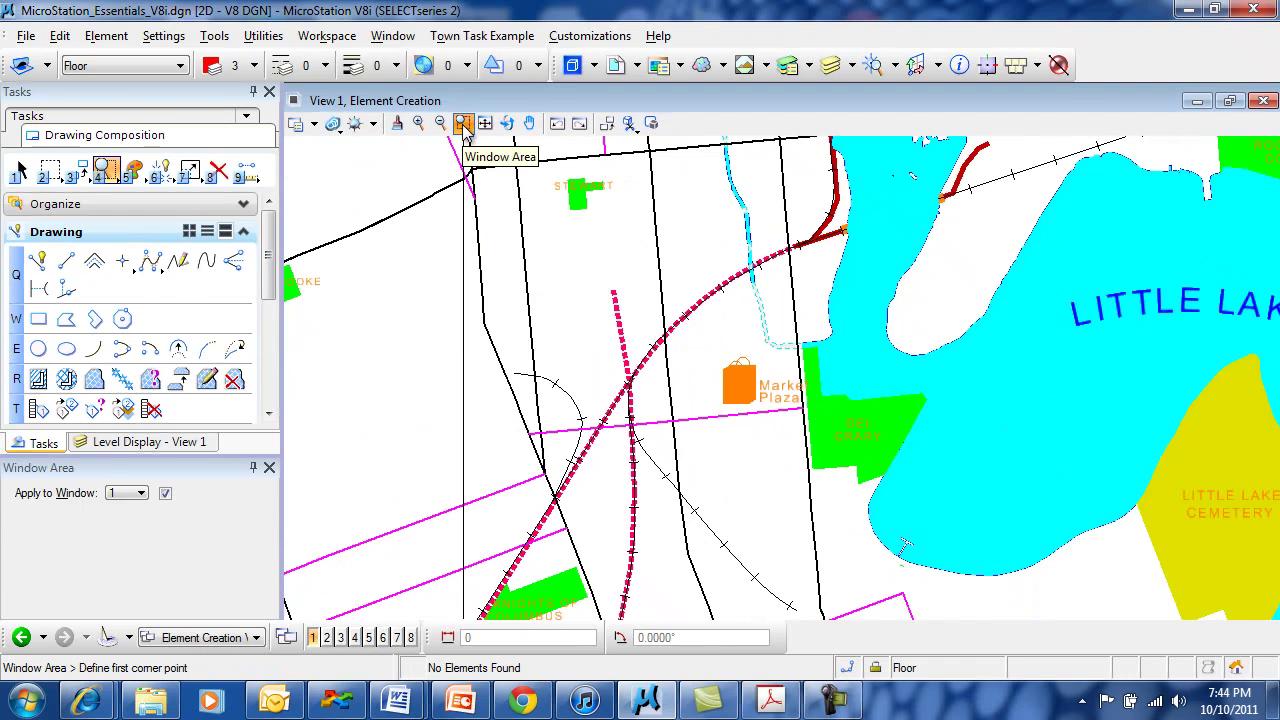
{"action": "left_click", "coordinate": [546, 165]}
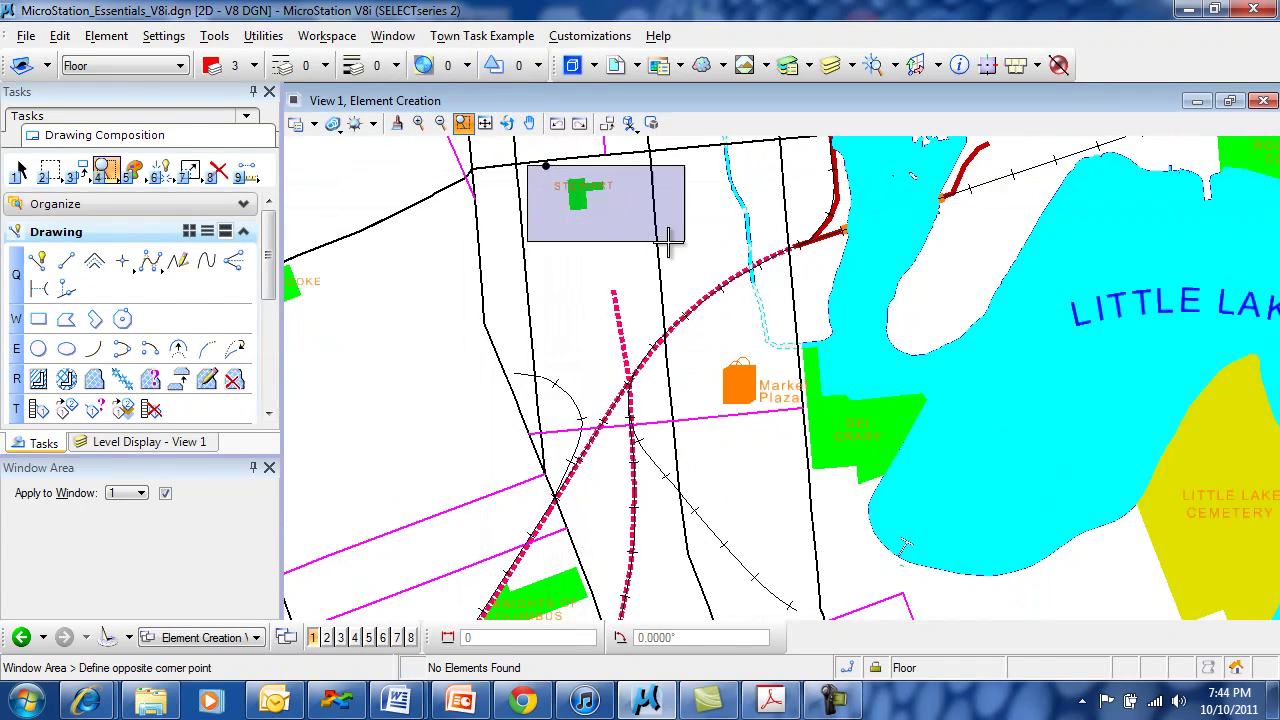
{"action": "left_click", "coordinate": [745, 413]}
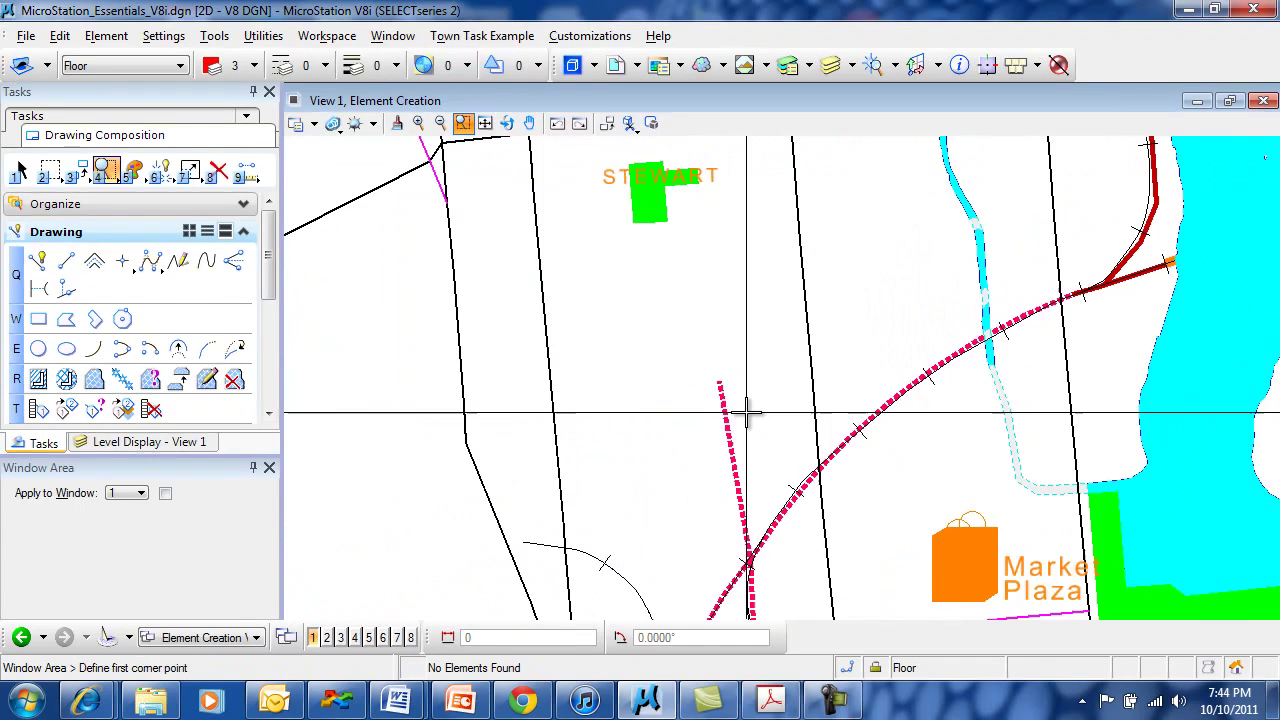
{"action": "left_click", "coordinate": [560, 236]}
{"action": "left_click", "coordinate": [728, 146]}
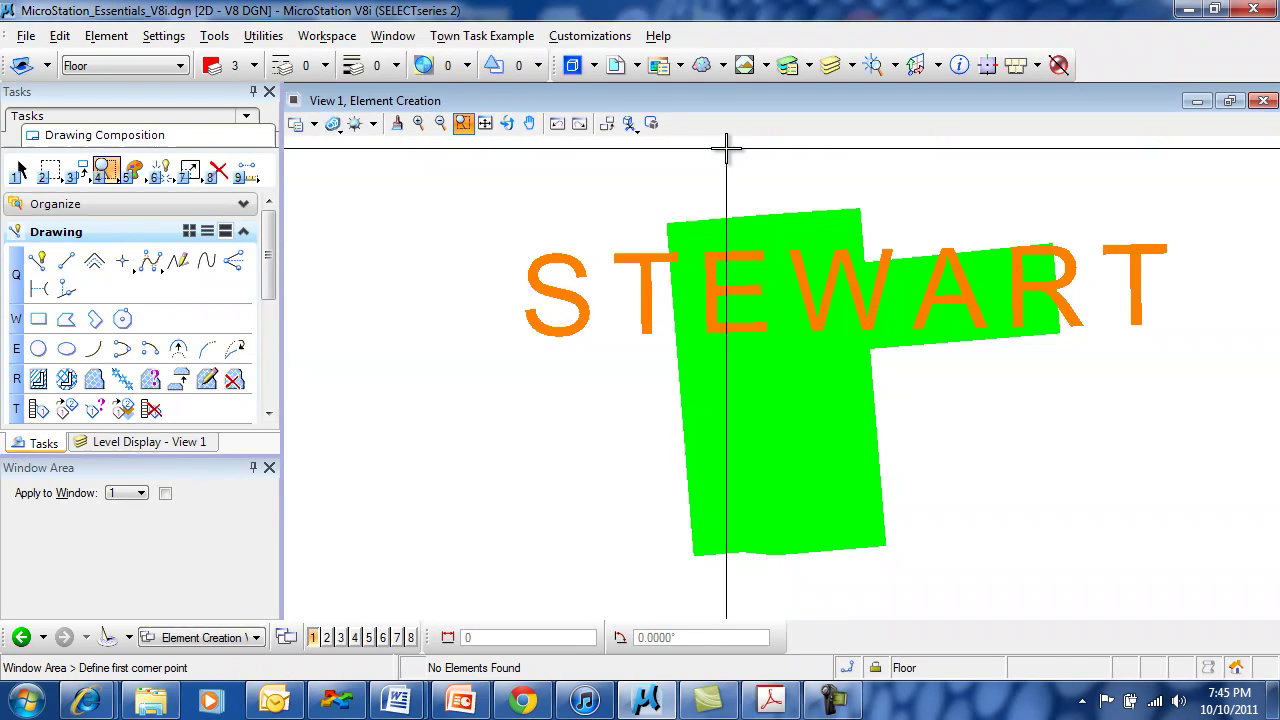
Fit the whole map, rotate the view by two points, and pan it to centre.
{"action": "left_click", "coordinate": [486, 124]}
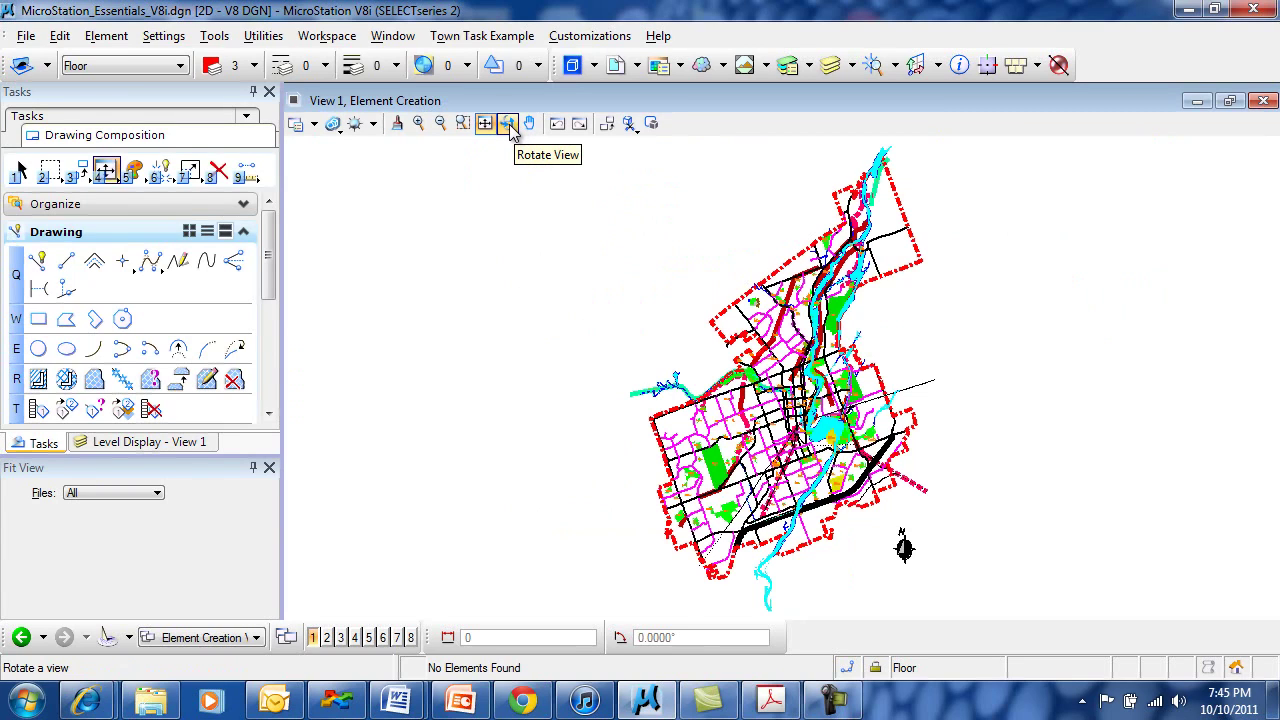
{"action": "left_click", "coordinate": [507, 123]}
{"action": "left_click", "coordinate": [528, 437]}
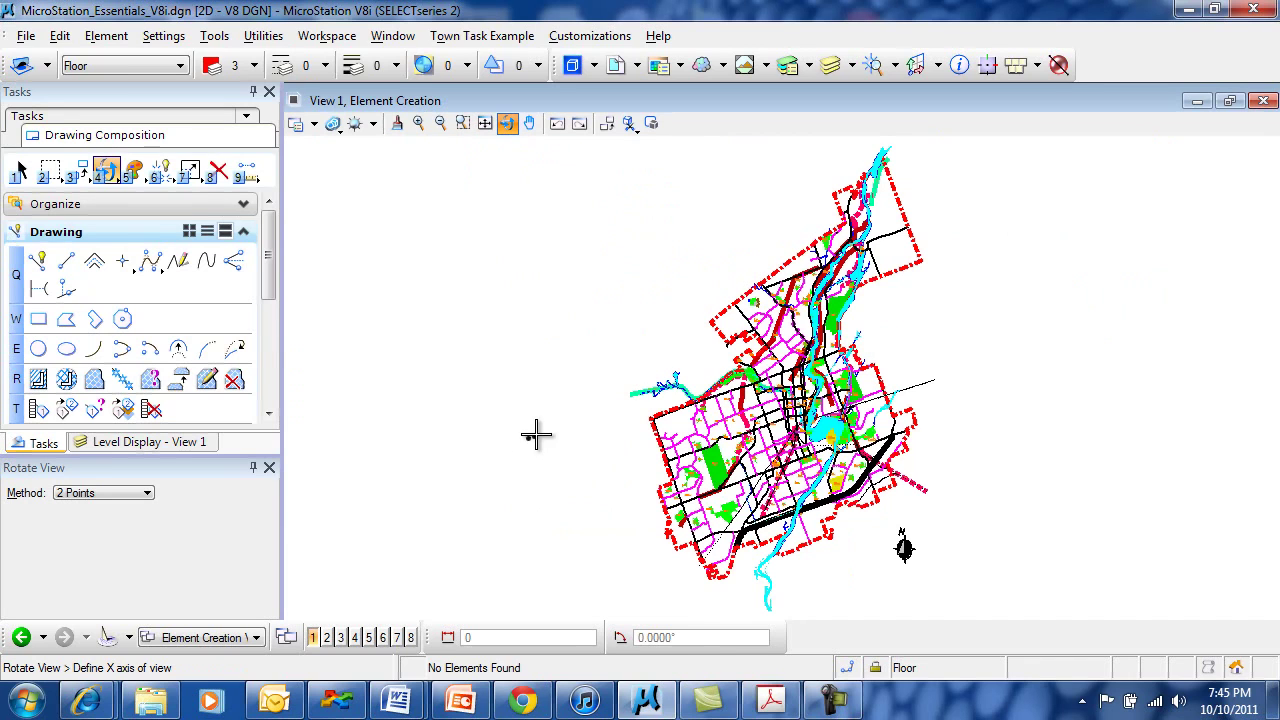
{"action": "left_click", "coordinate": [626, 346]}
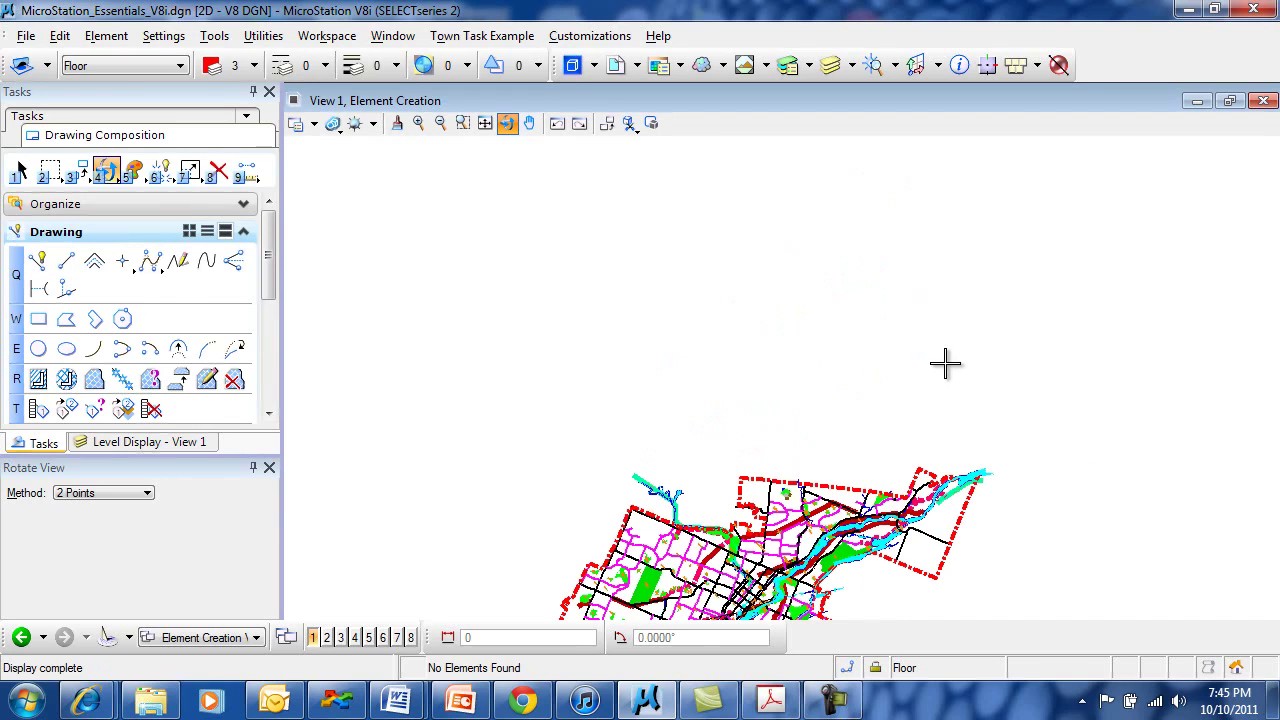
{"action": "left_click", "coordinate": [531, 124]}
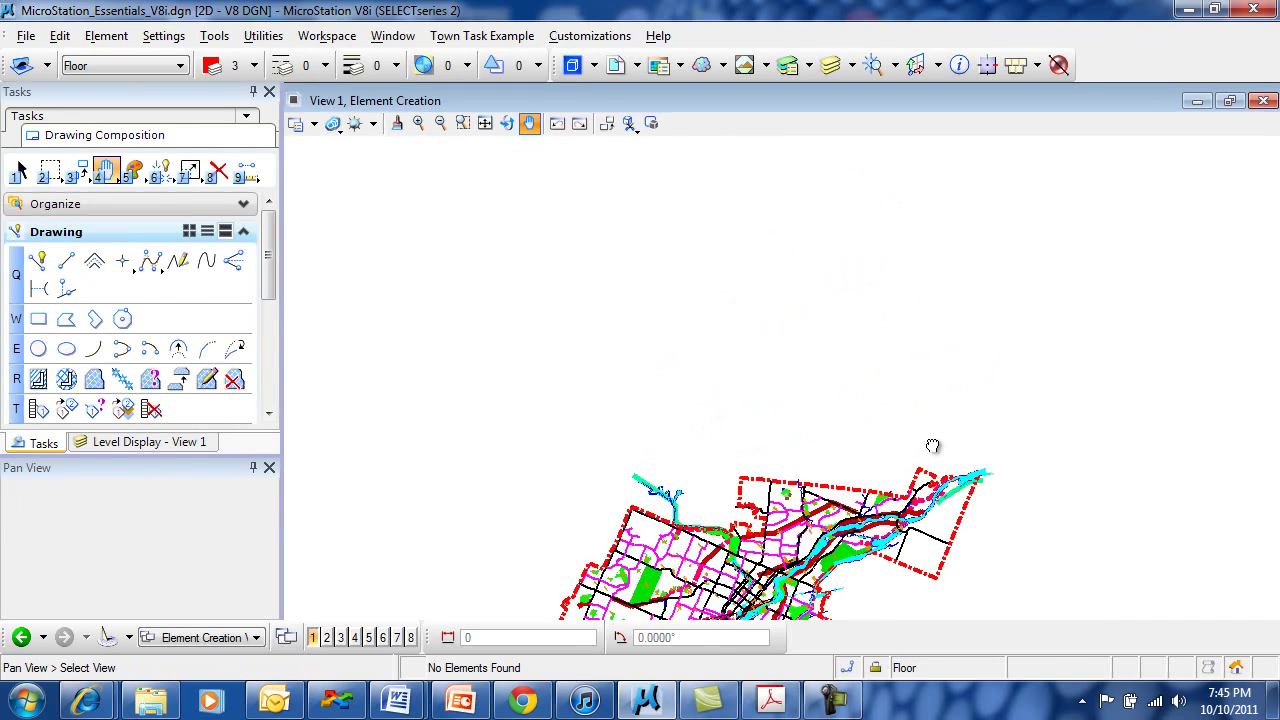
{"action": "left_click_drag", "start_coordinate": [932, 445], "coordinate": [502, 527]}
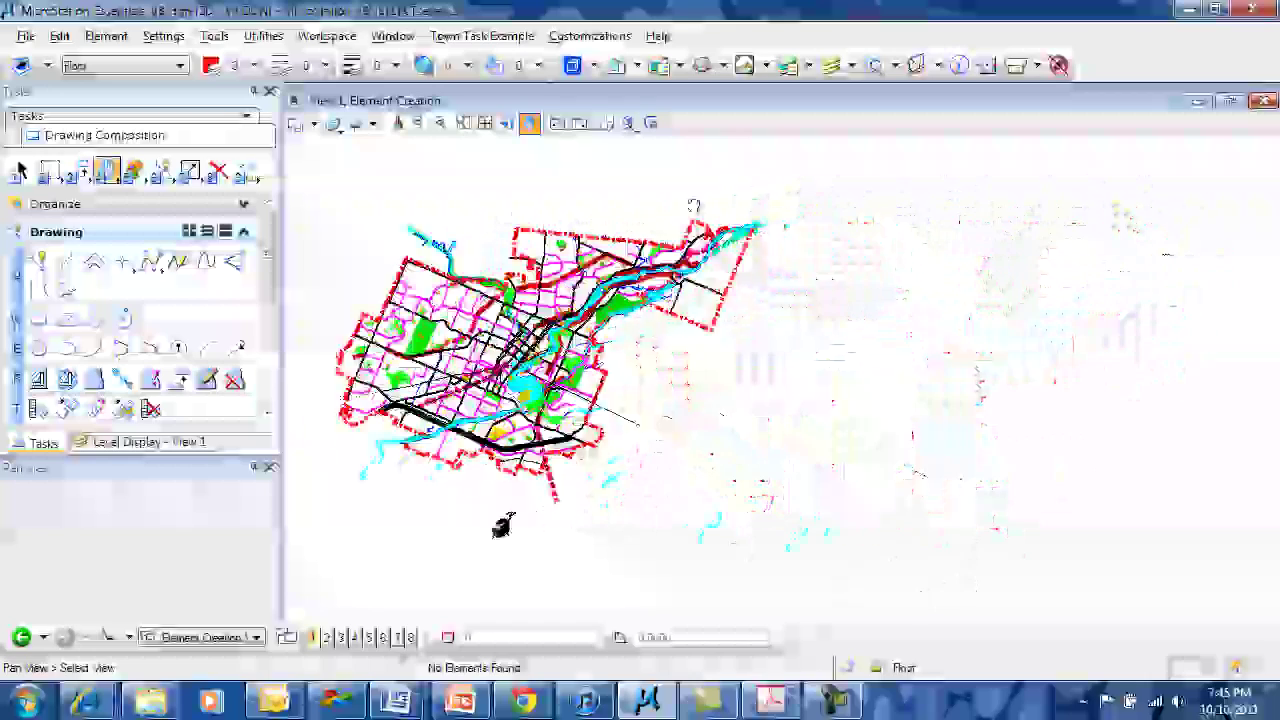
{"action": "left_click_drag", "start_coordinate": [693, 205], "coordinate": [1011, 163]}
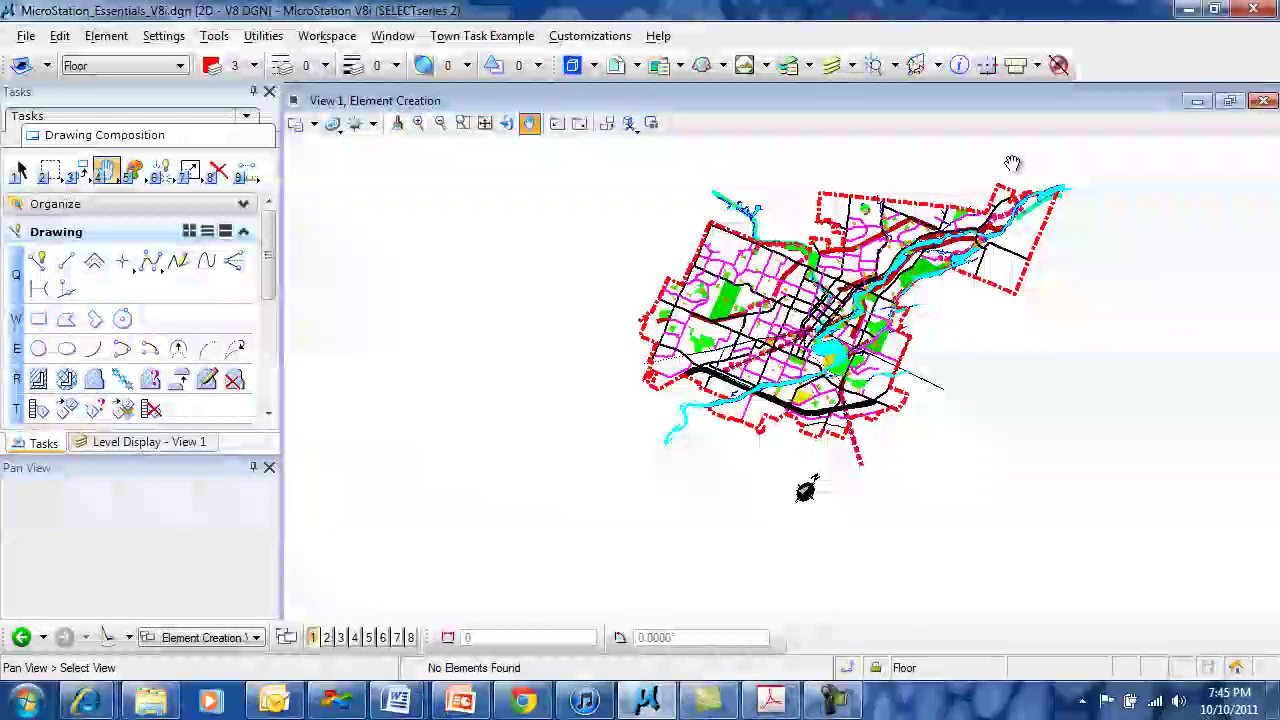
Step back through earlier map views to the Market Plaza close-up.
{"action": "left_click", "coordinate": [558, 126]}
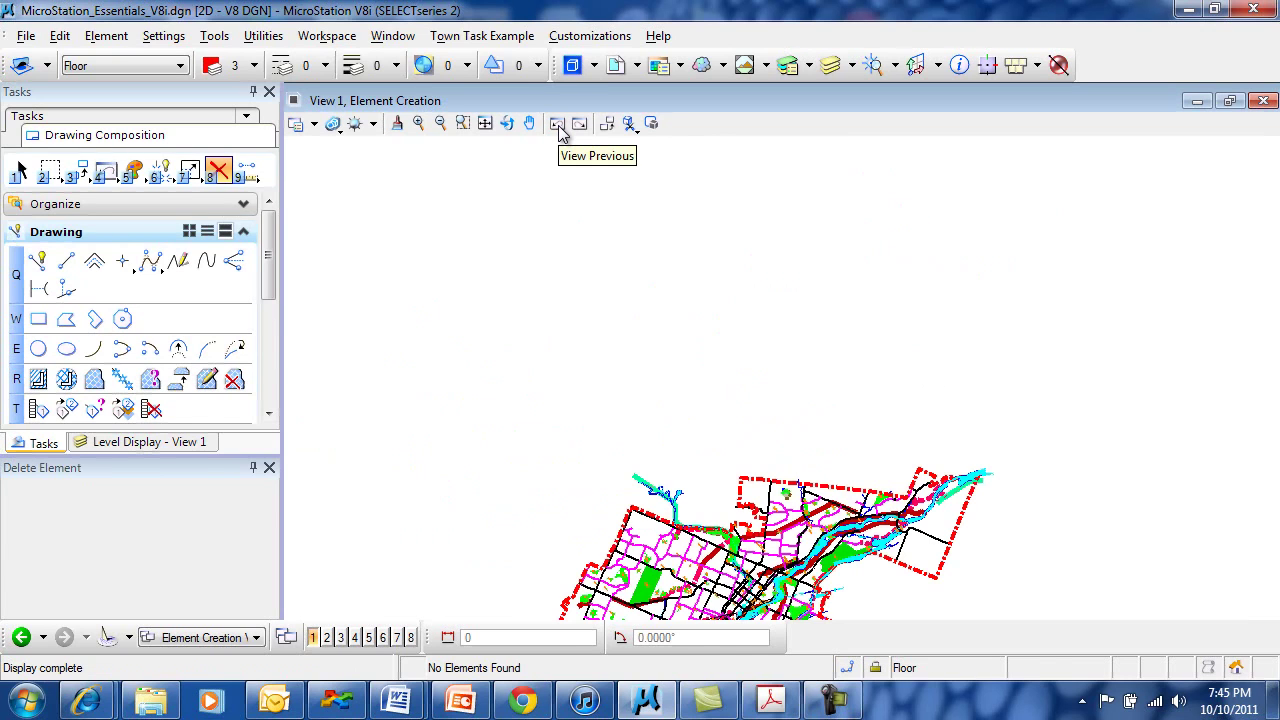
{"action": "left_click", "coordinate": [559, 127]}
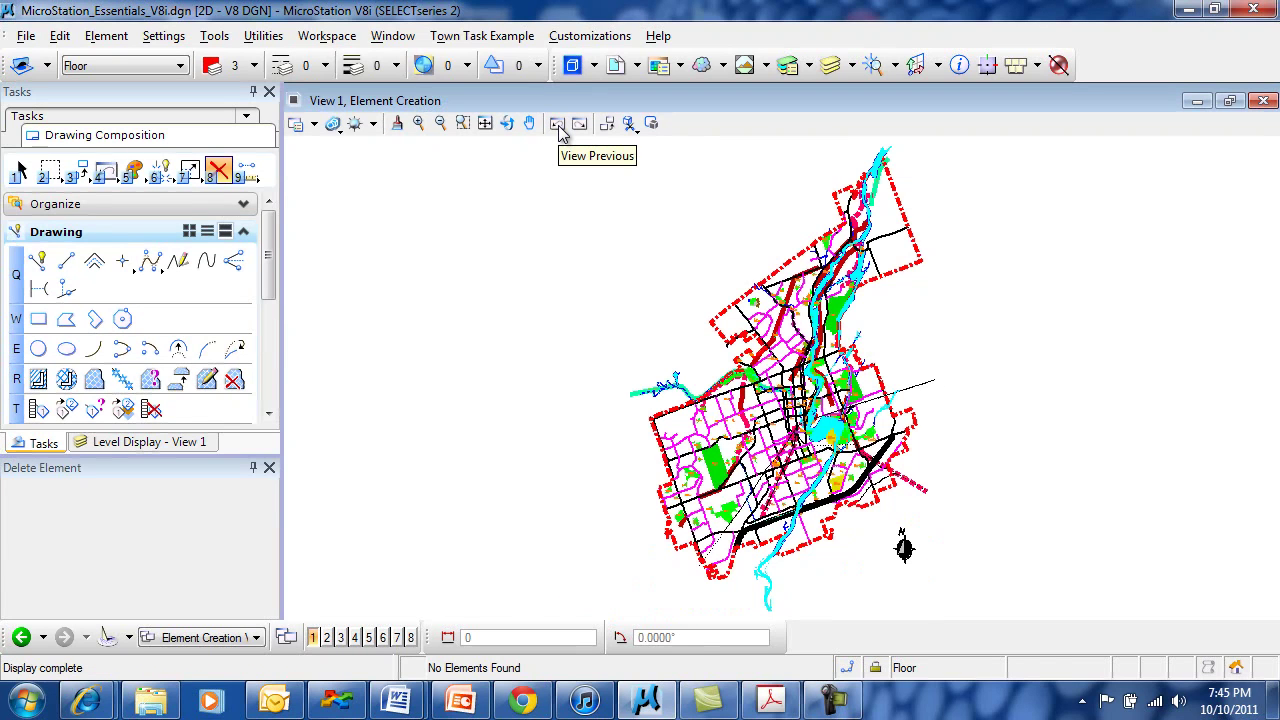
{"action": "left_click", "coordinate": [558, 126]}
{"action": "left_click", "coordinate": [558, 126]}
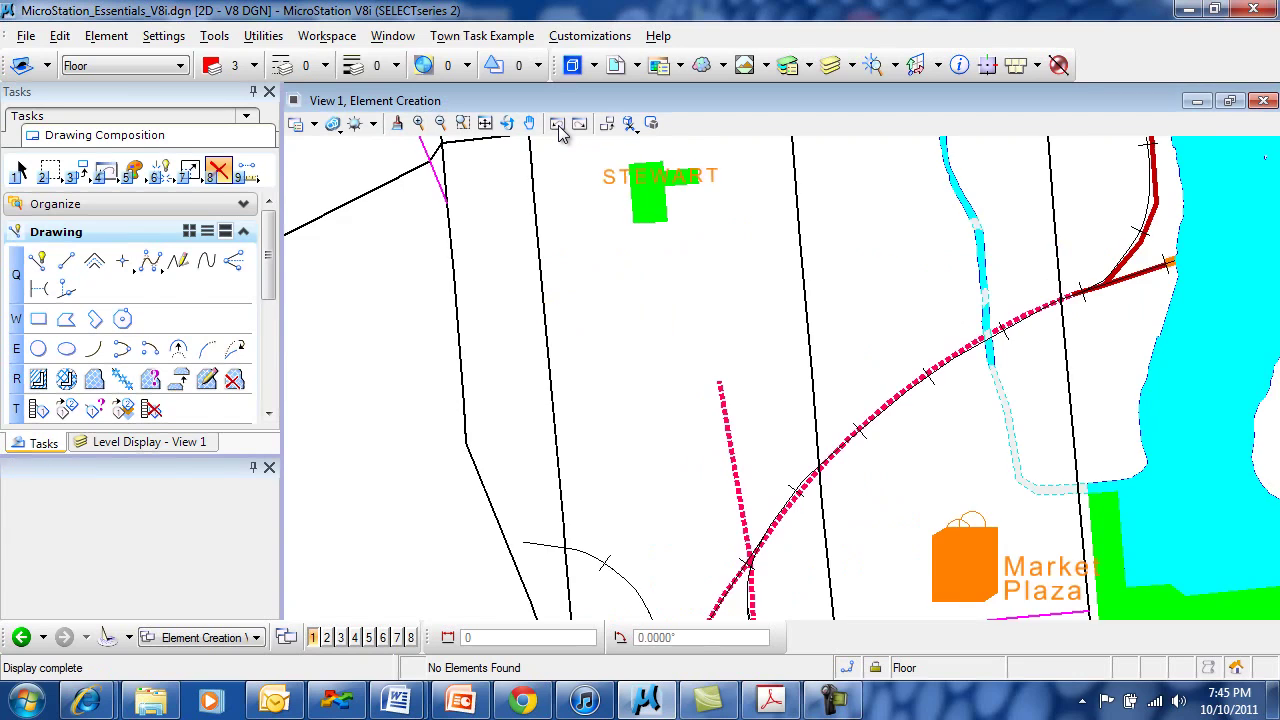
{"action": "left_click", "coordinate": [558, 126]}
{"action": "left_click", "coordinate": [558, 126]}
{"action": "left_click", "coordinate": [558, 126]}
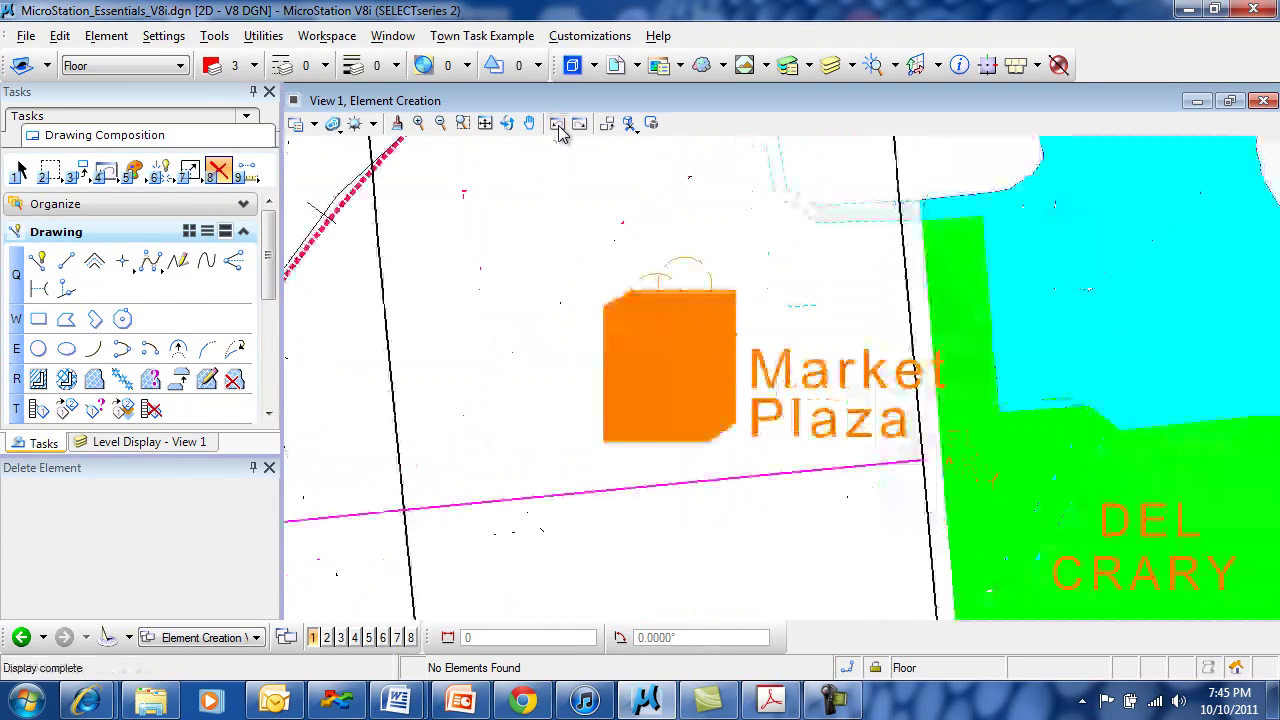
{"action": "left_click", "coordinate": [558, 126]}
{"action": "left_click", "coordinate": [558, 126]}
{"action": "left_click", "coordinate": [558, 126]}
{"action": "left_click", "coordinate": [558, 126]}
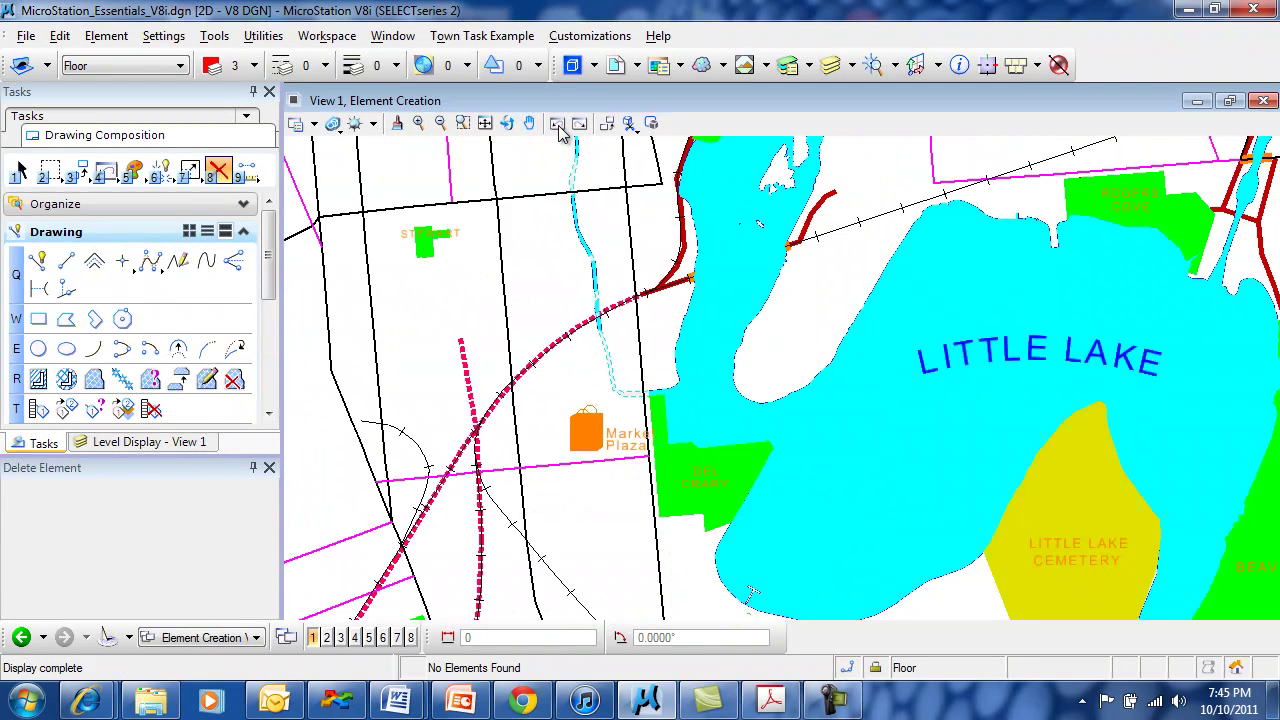
{"action": "left_click", "coordinate": [558, 126]}
{"action": "left_click", "coordinate": [558, 126]}
Step forward through the views until the whole town fills View 1.
{"action": "left_click", "coordinate": [580, 125]}
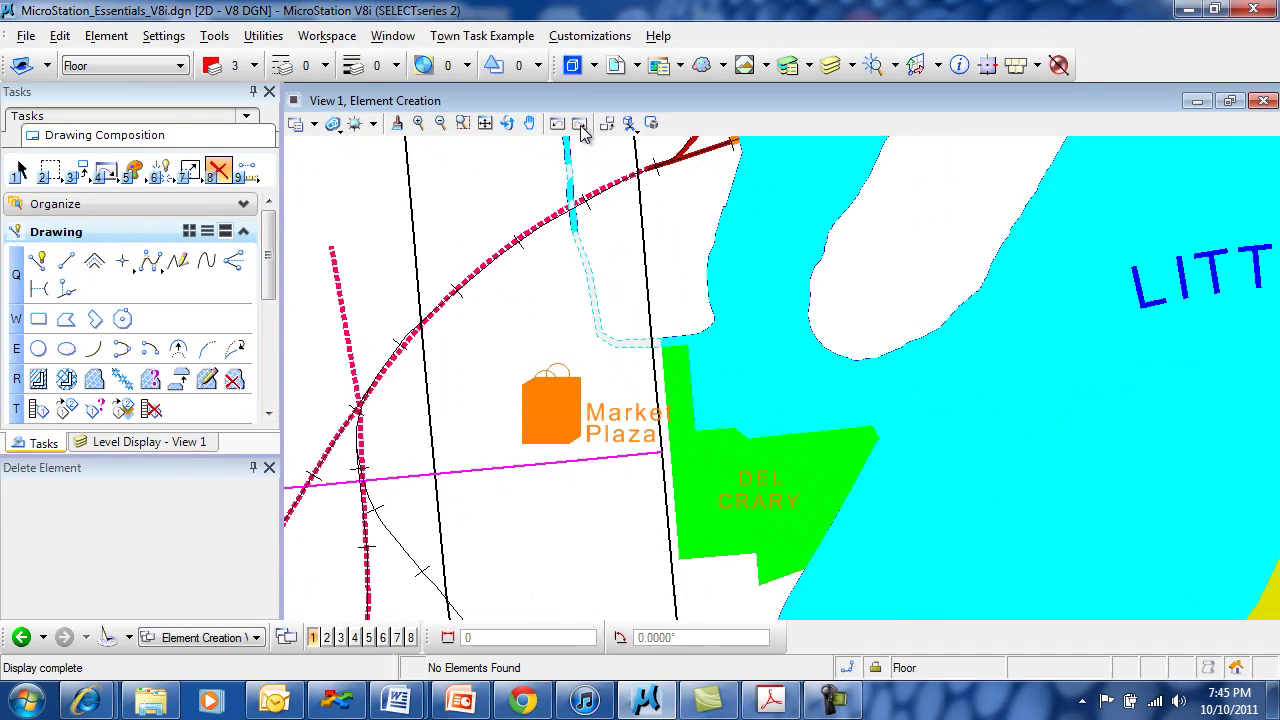
{"action": "left_click", "coordinate": [580, 125]}
{"action": "left_click", "coordinate": [580, 125]}
{"action": "left_click", "coordinate": [580, 125]}
{"action": "left_click", "coordinate": [580, 125]}
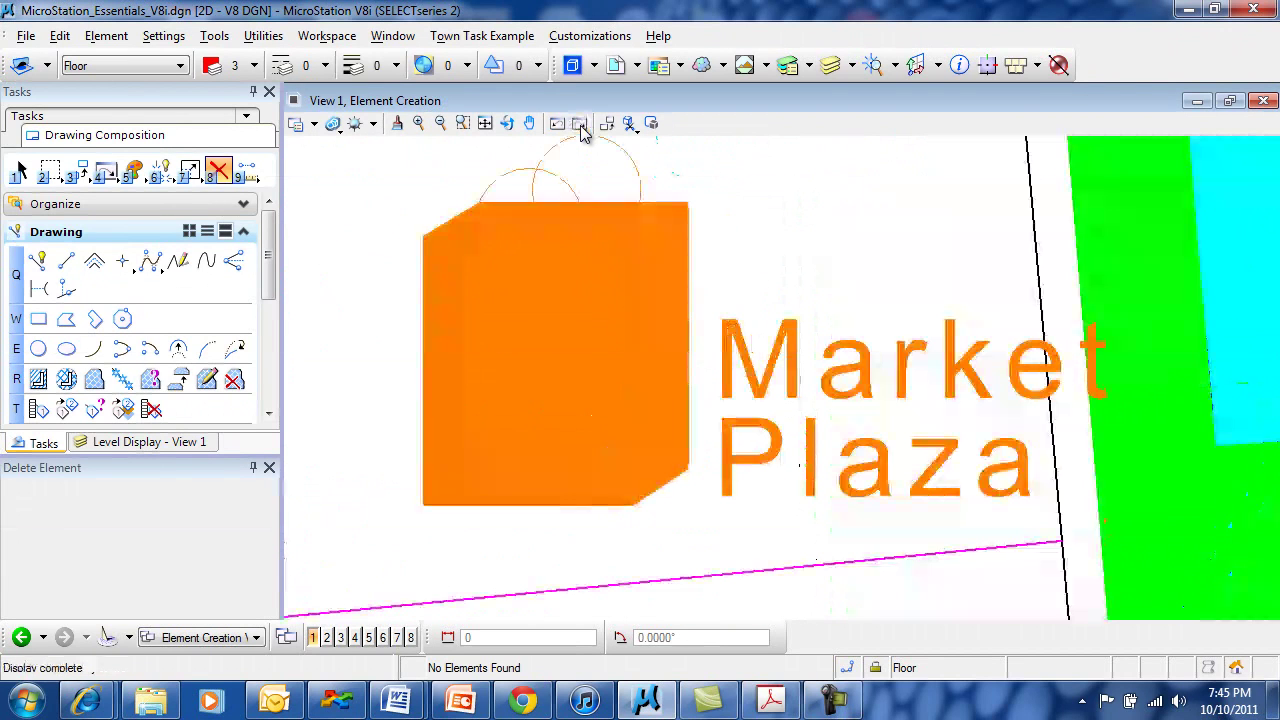
{"action": "left_click", "coordinate": [580, 125]}
{"action": "left_click", "coordinate": [580, 125]}
{"action": "left_click", "coordinate": [580, 125]}
{"action": "left_click", "coordinate": [580, 125]}
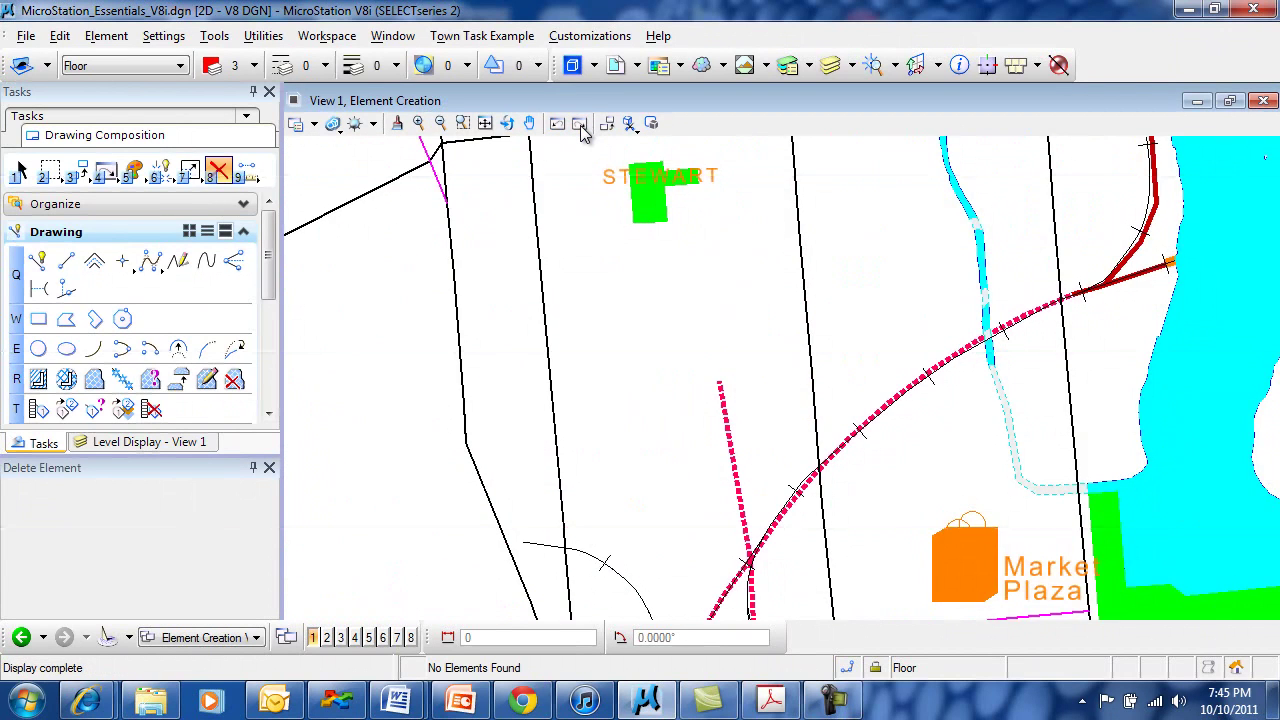
{"action": "left_click", "coordinate": [580, 125]}
{"action": "left_click", "coordinate": [580, 125]}
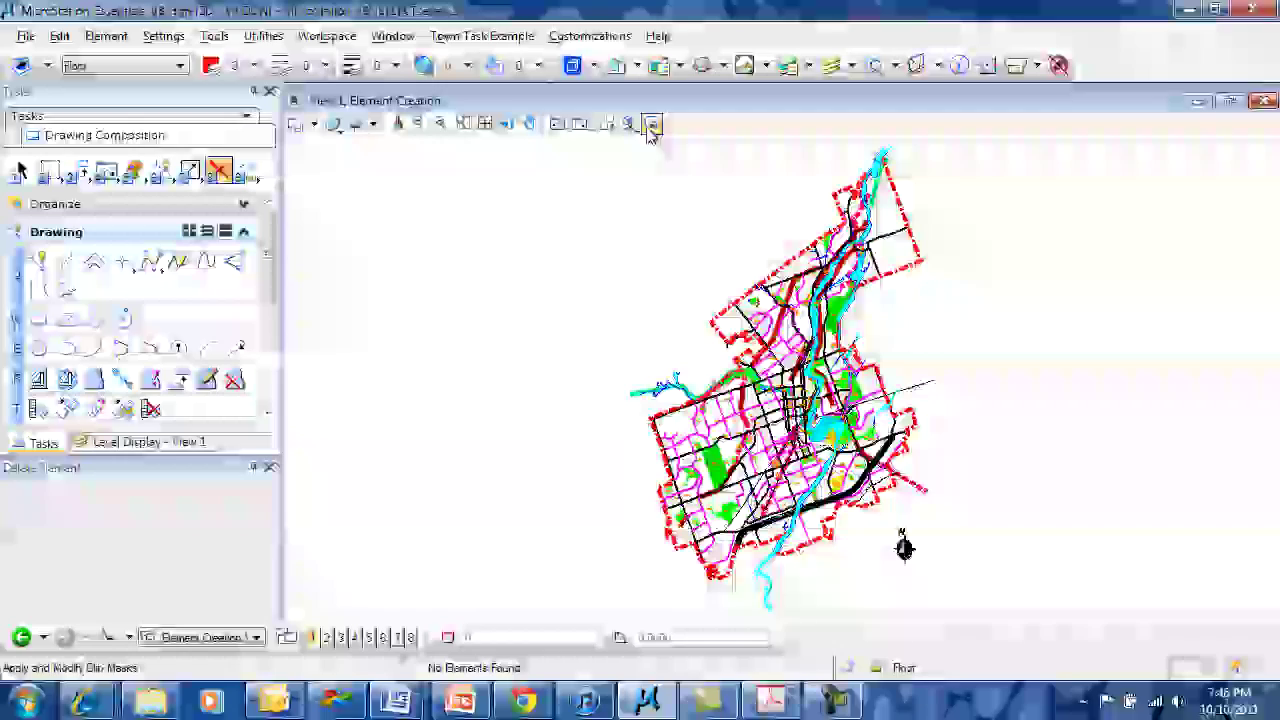
{"action": "left_click", "coordinate": [651, 123]}
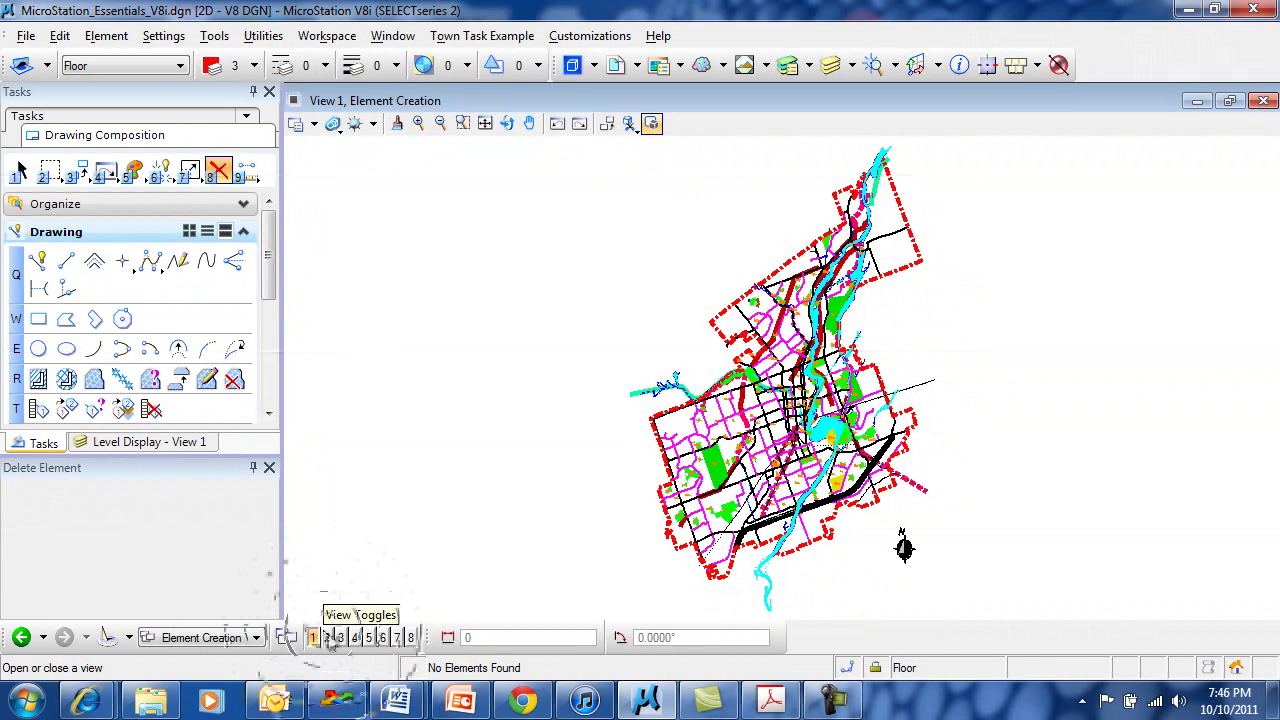
Turn on Views 2, 3 and 4 and tile all four views across the workspace.
{"action": "left_click", "coordinate": [326, 638]}
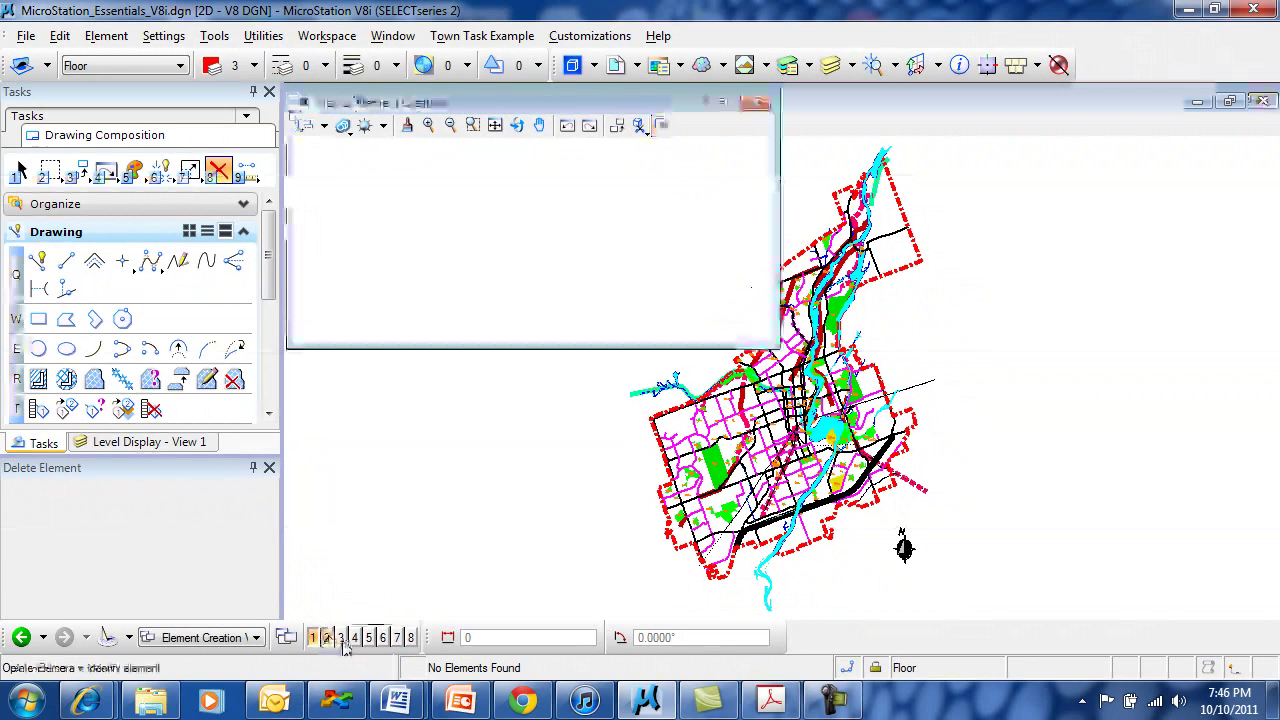
{"action": "left_click", "coordinate": [340, 638]}
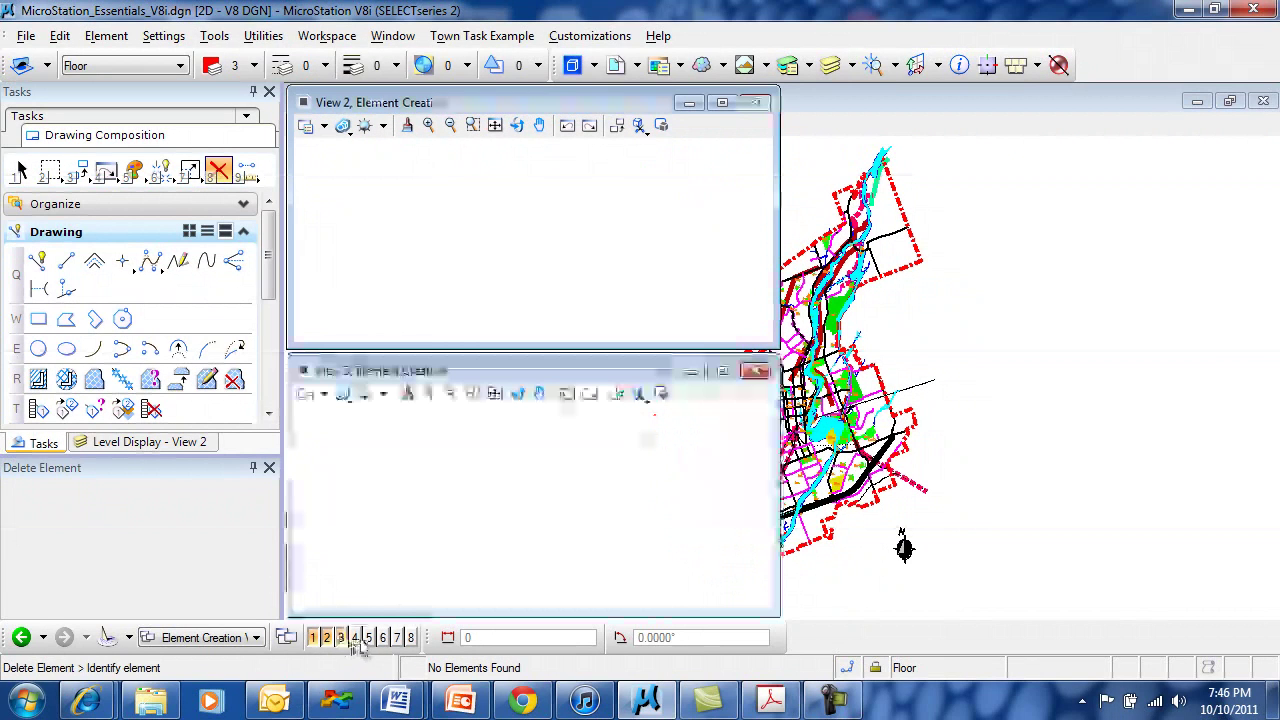
{"action": "left_click", "coordinate": [354, 638]}
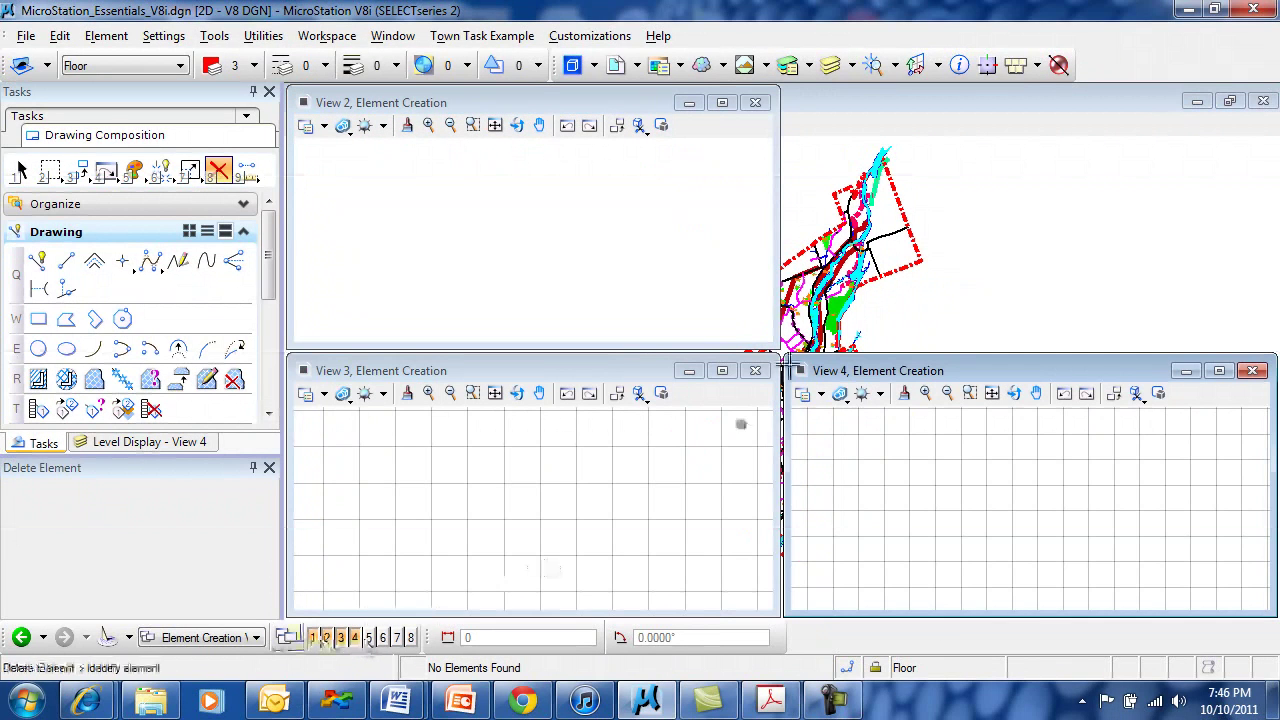
{"action": "left_click", "coordinate": [393, 36]}
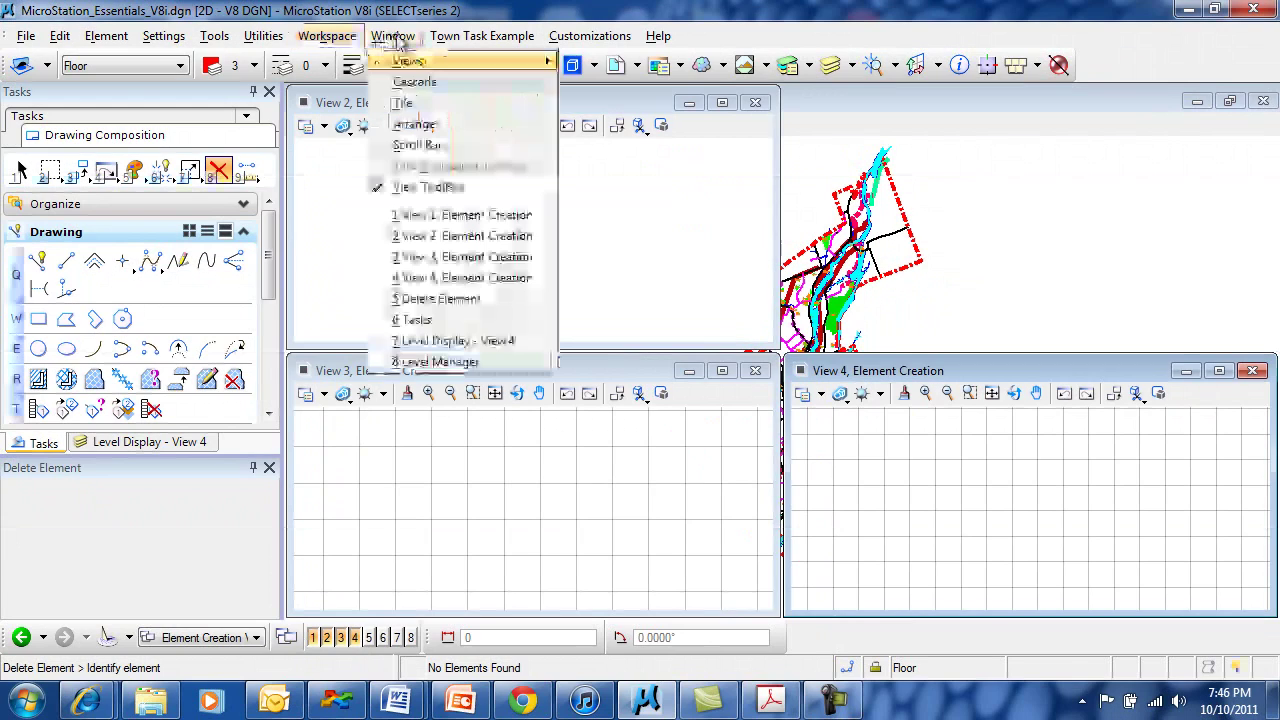
{"action": "left_click", "coordinate": [418, 104]}
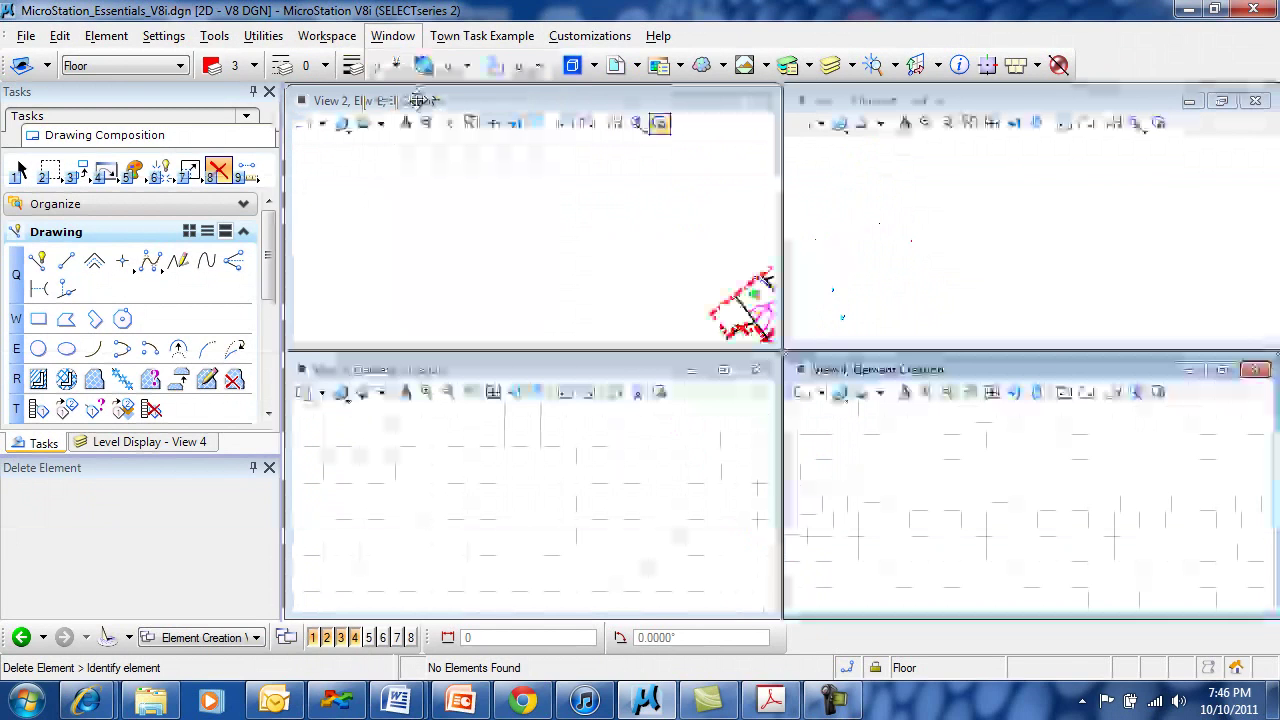
{"action": "scroll", "coordinate": [485, 234], "scroll_direction": "down", "scroll_amount": 3}
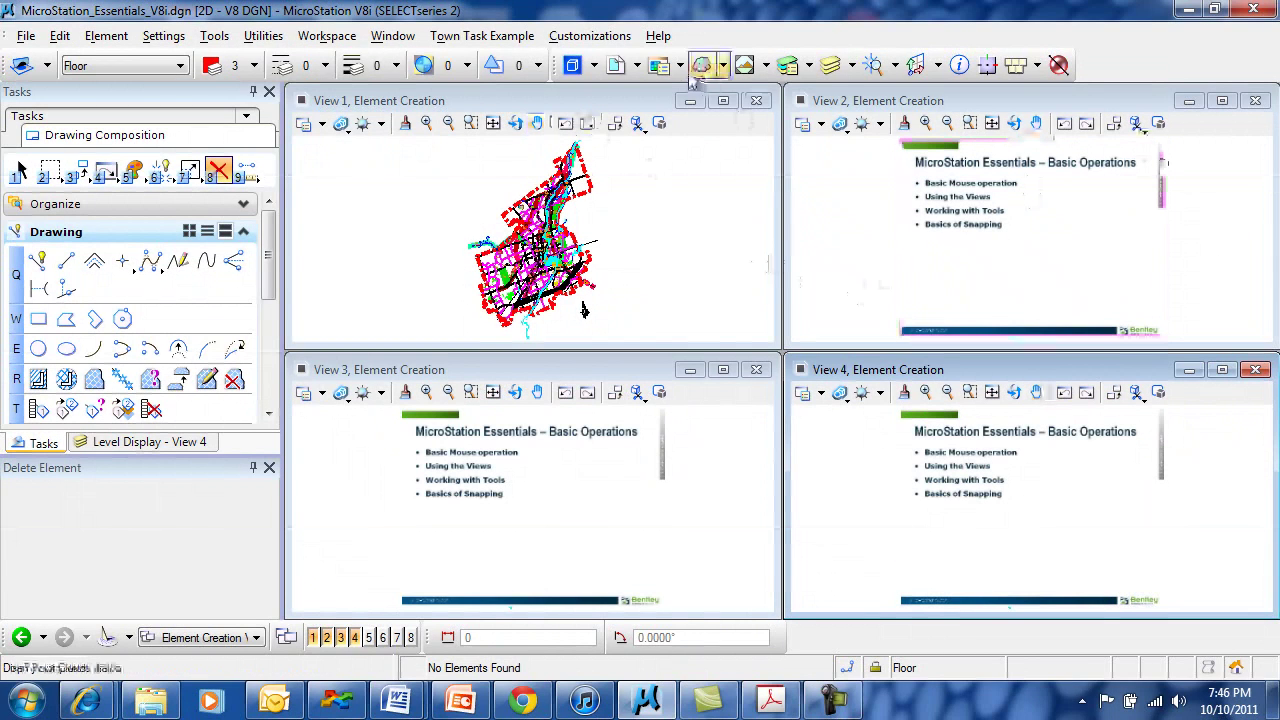
In Raster Manager, hide the Essentials-basic operation.jpg slide in Views 3 and 4.
{"action": "left_click", "coordinate": [660, 65]}
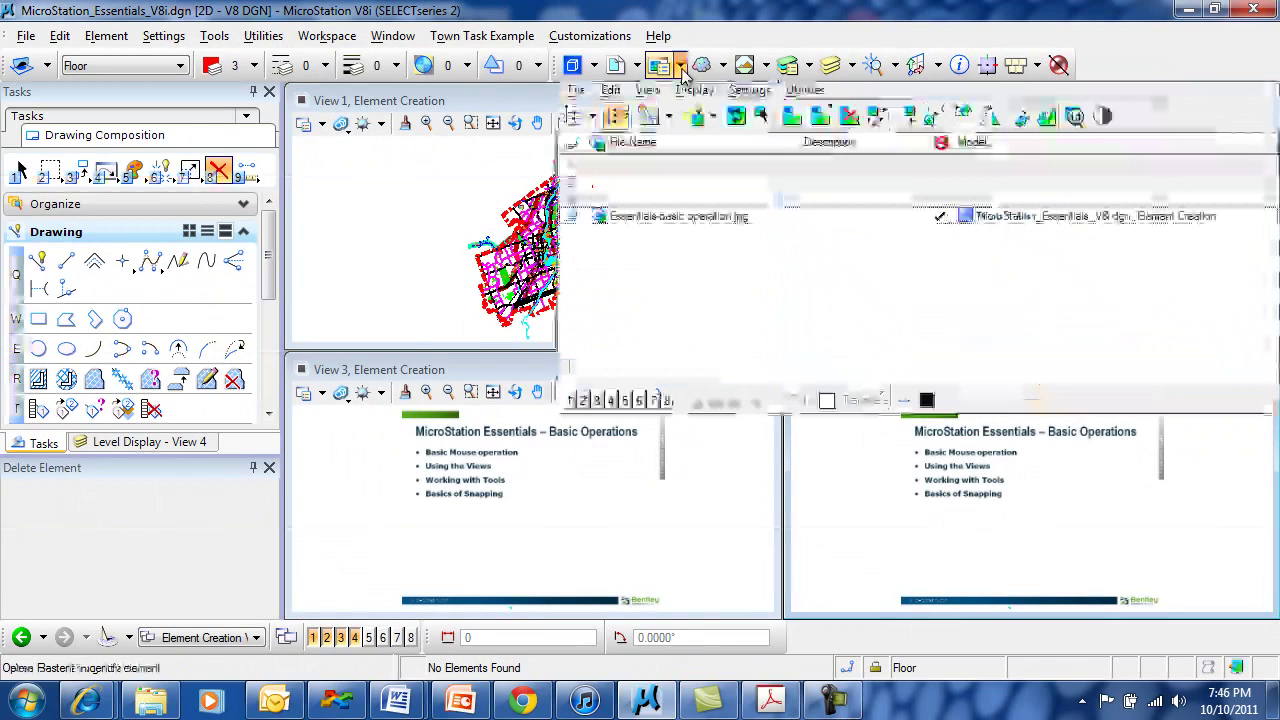
{"action": "left_click", "coordinate": [662, 218]}
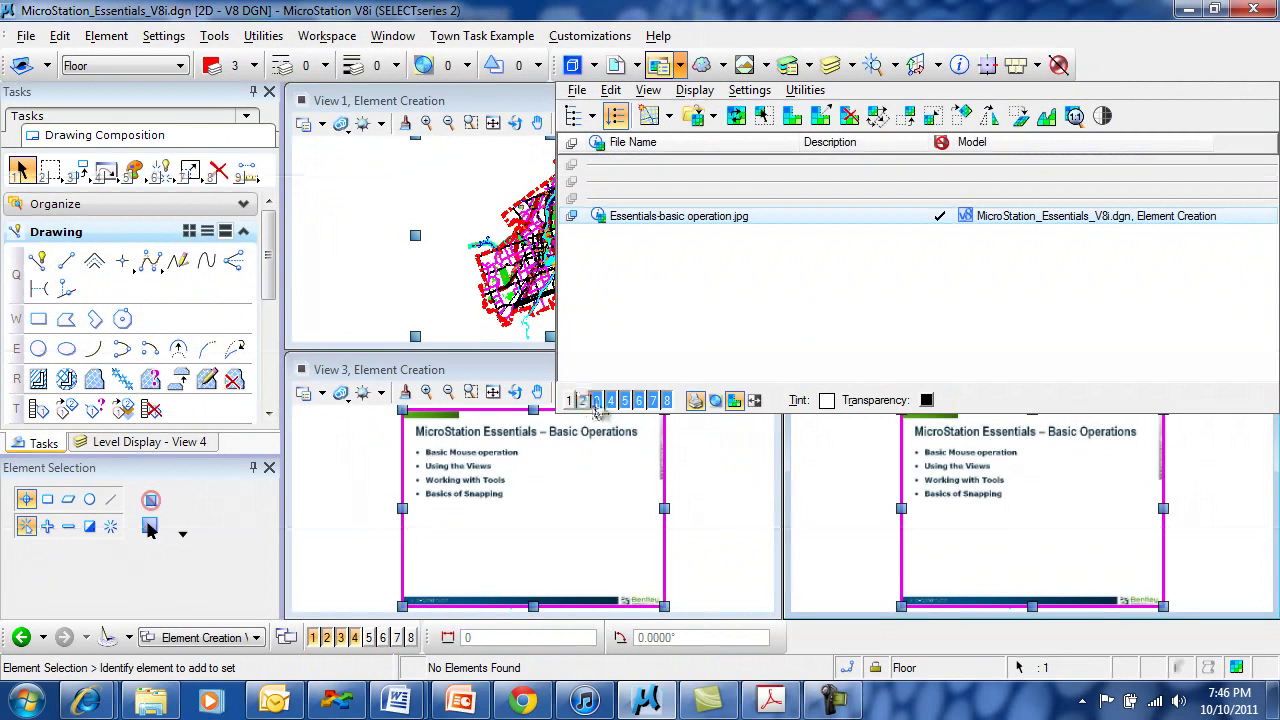
{"action": "left_click", "coordinate": [597, 400]}
{"action": "left_click", "coordinate": [611, 400]}
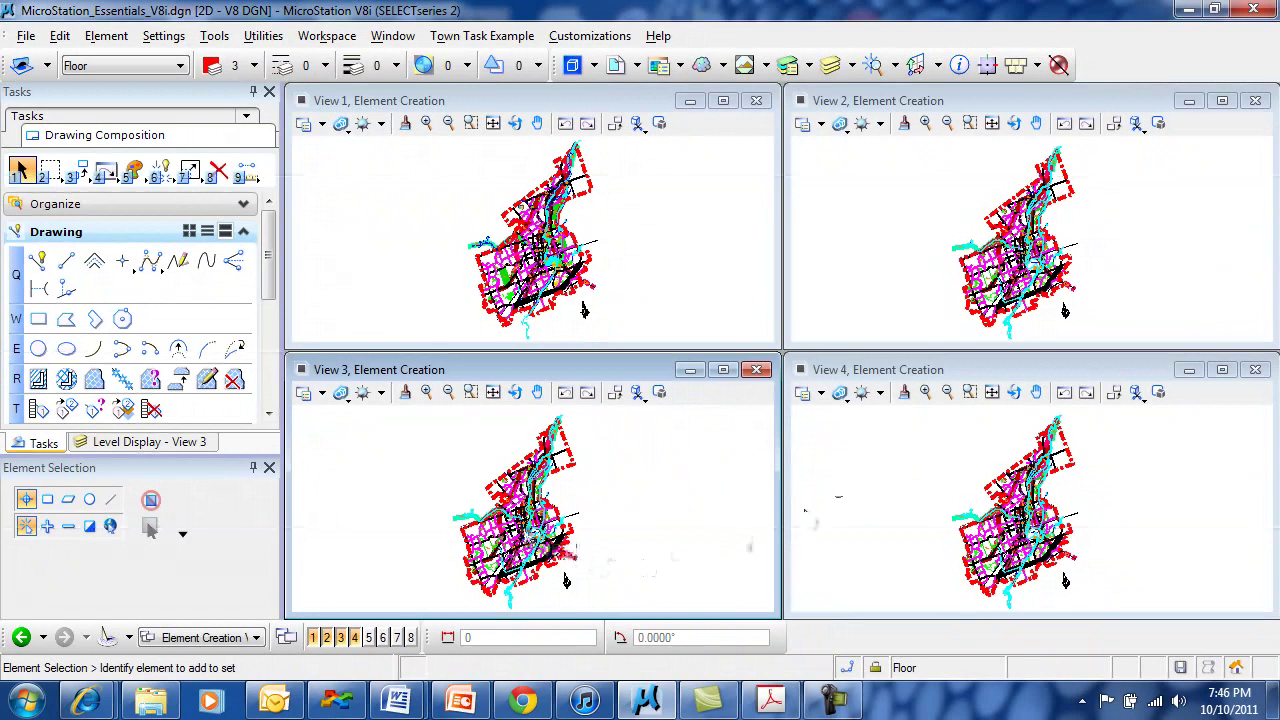
Zoom each view into a different area of the town map.
{"action": "scroll", "coordinate": [588, 519], "scroll_direction": "up", "scroll_amount": 5}
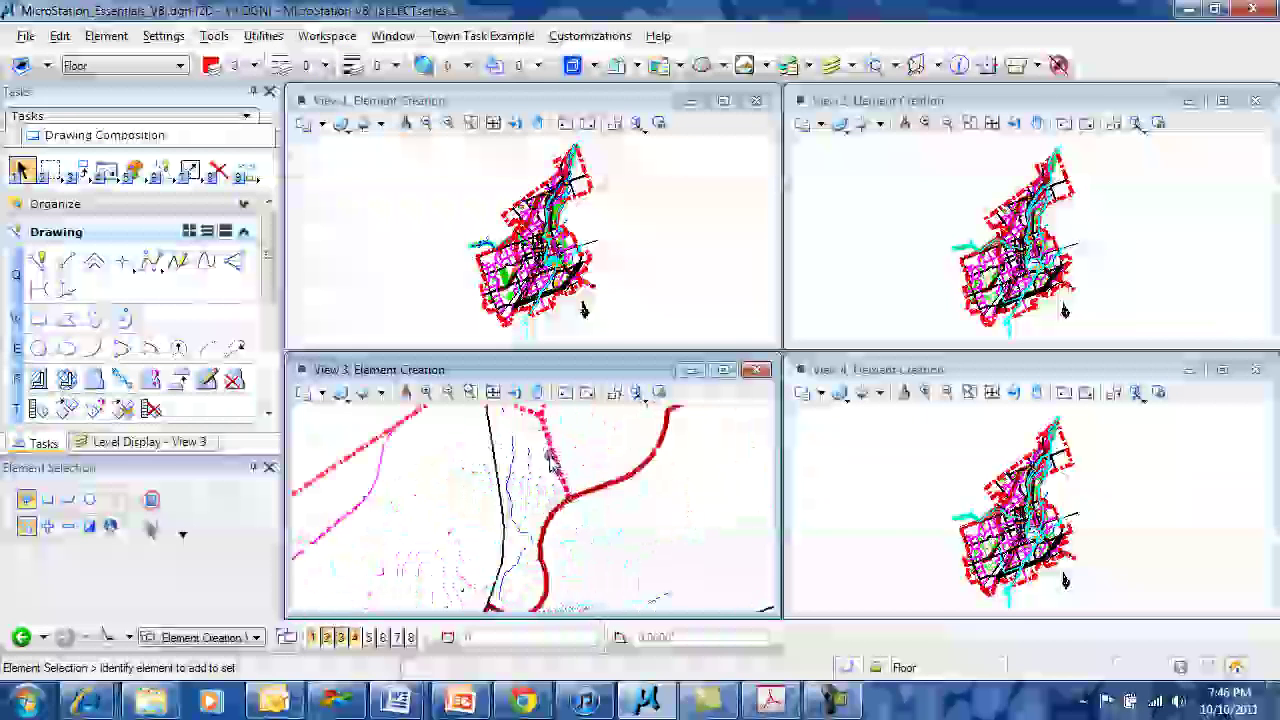
{"action": "scroll", "coordinate": [1001, 580], "scroll_direction": "up", "scroll_amount": 5}
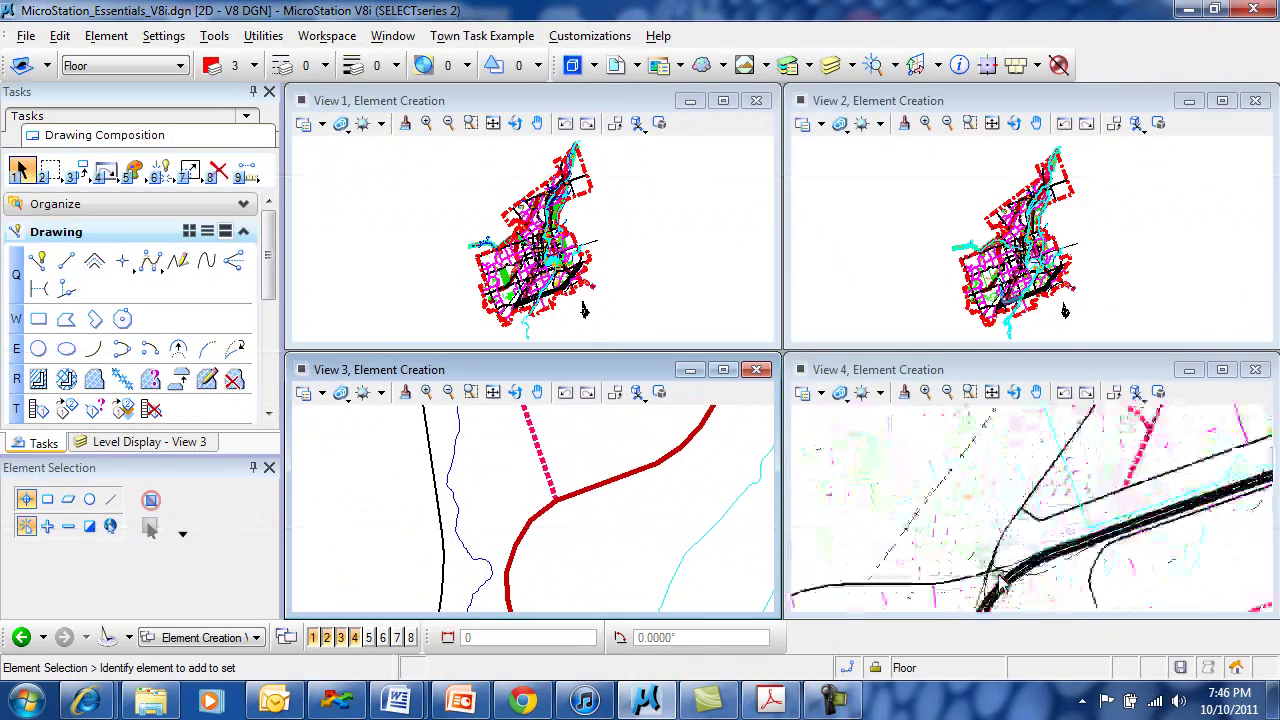
{"action": "scroll", "coordinate": [1080, 292], "scroll_direction": "up", "scroll_amount": 5}
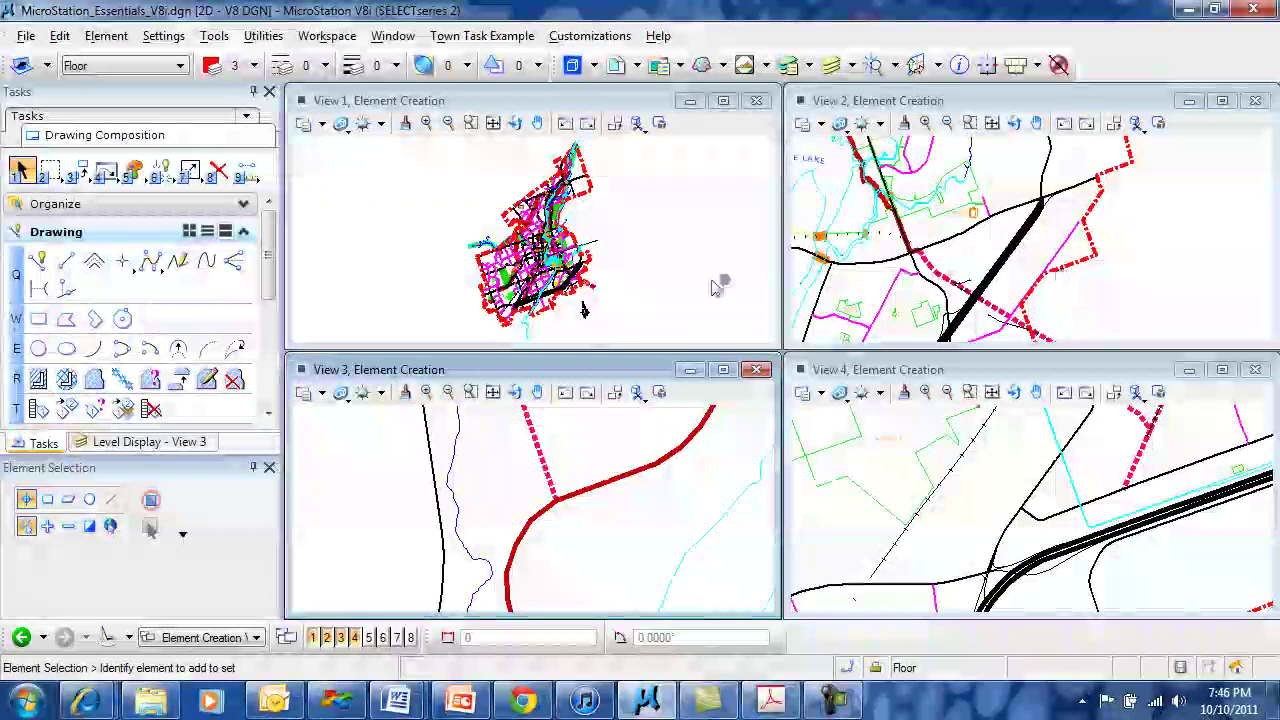
{"action": "scroll", "coordinate": [583, 322], "scroll_direction": "up", "scroll_amount": 5}
{"action": "scroll", "coordinate": [610, 300], "scroll_direction": "down", "scroll_amount": 3}
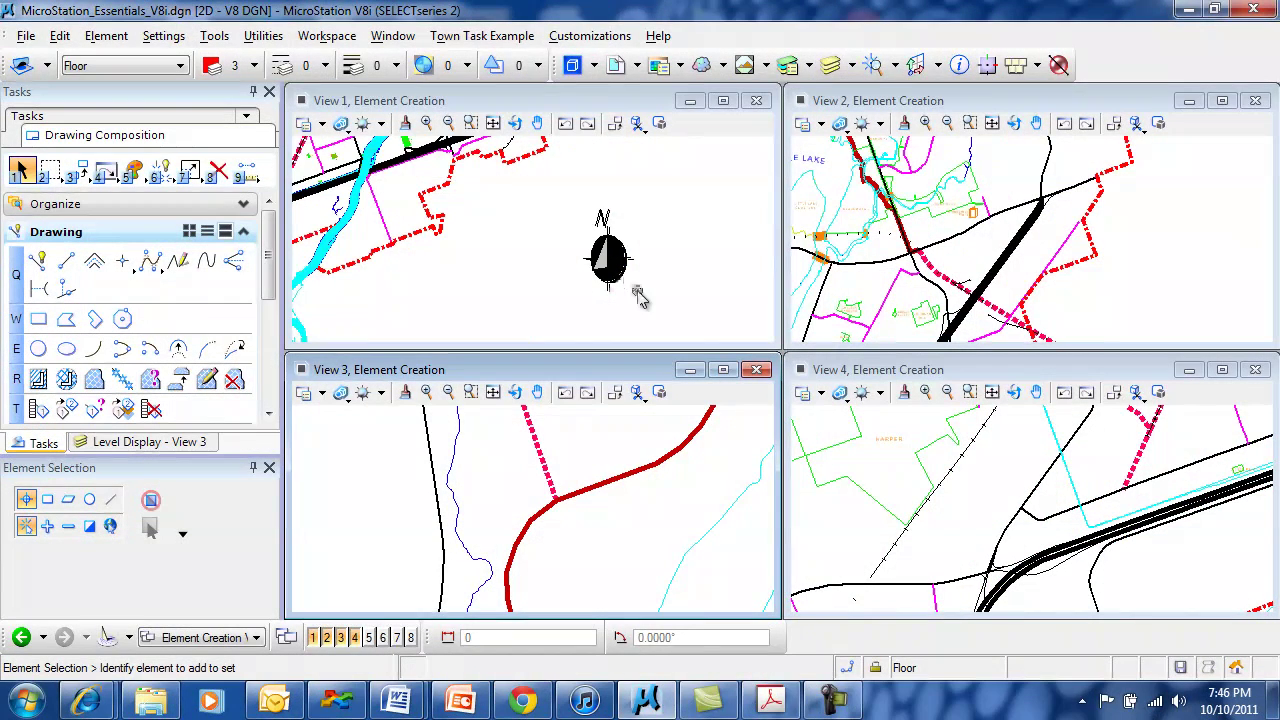
Draw a magenta (color 5), weight-10 SmartLine ending on the red paved trail, then fit View 1.
{"action": "left_click", "coordinate": [38, 260]}
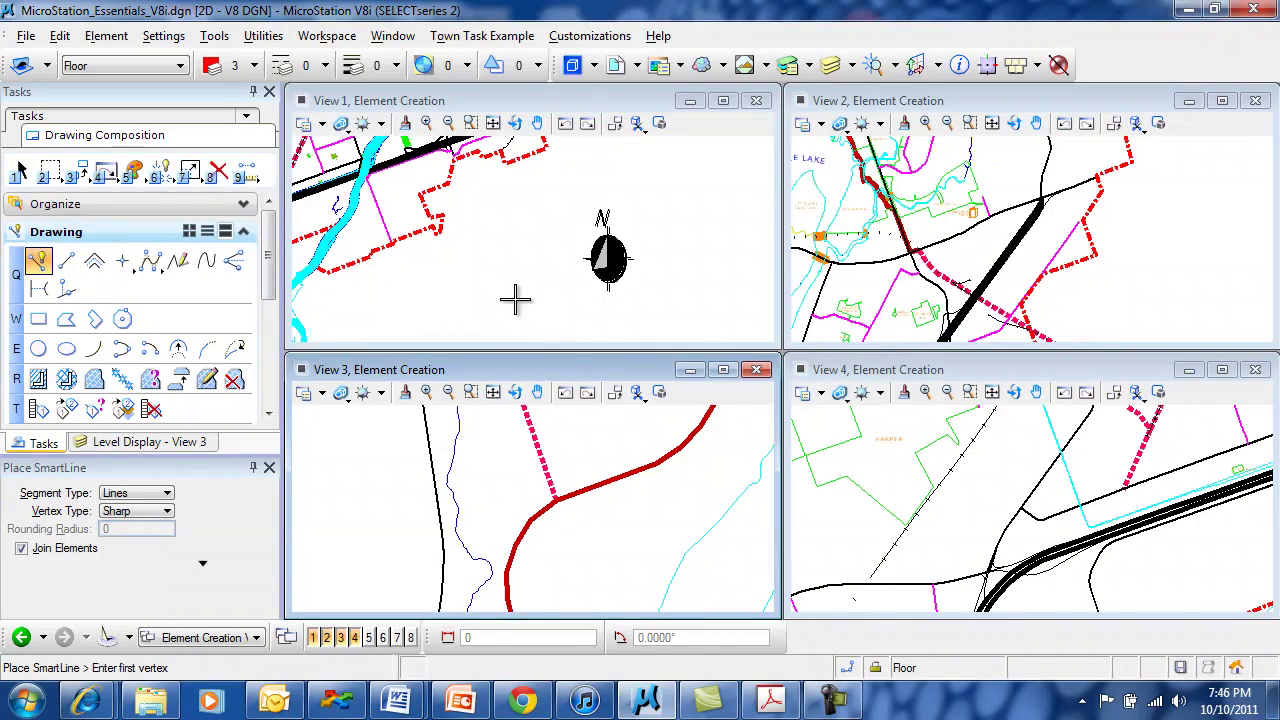
{"action": "left_click", "coordinate": [441, 231]}
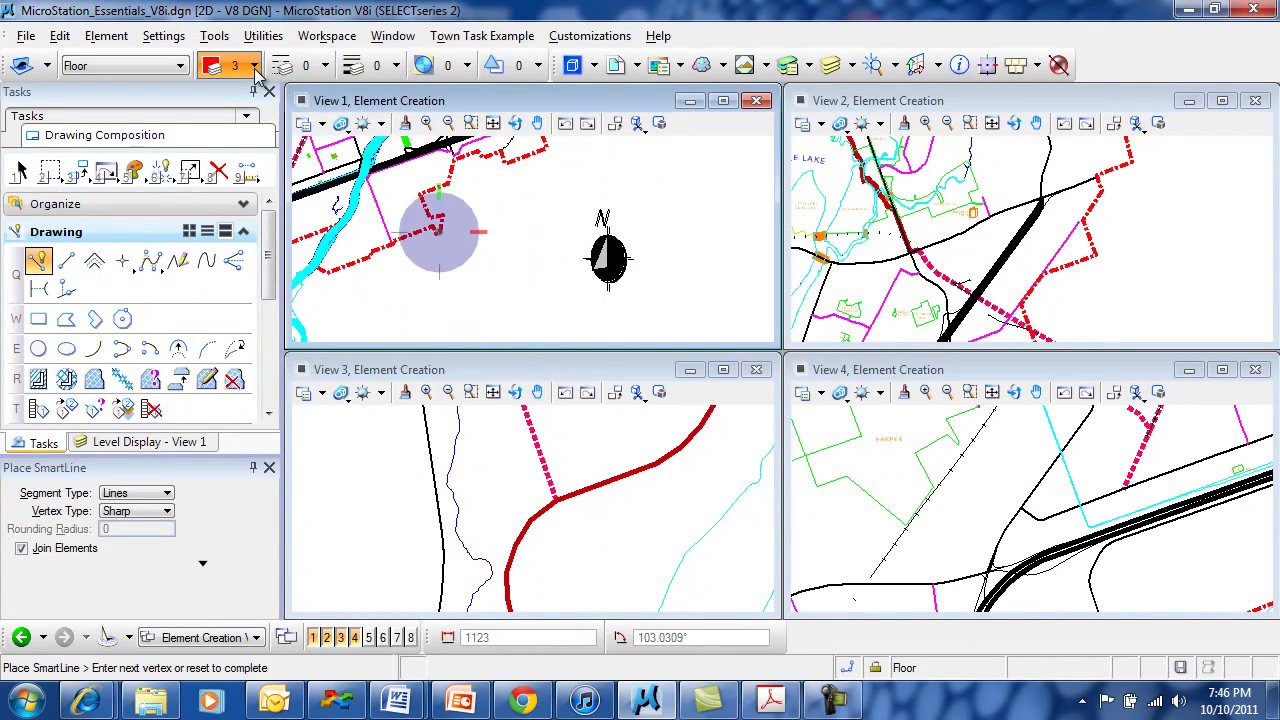
{"action": "left_click", "coordinate": [250, 66]}
{"action": "left_click", "coordinate": [291, 155]}
{"action": "left_click", "coordinate": [366, 66]}
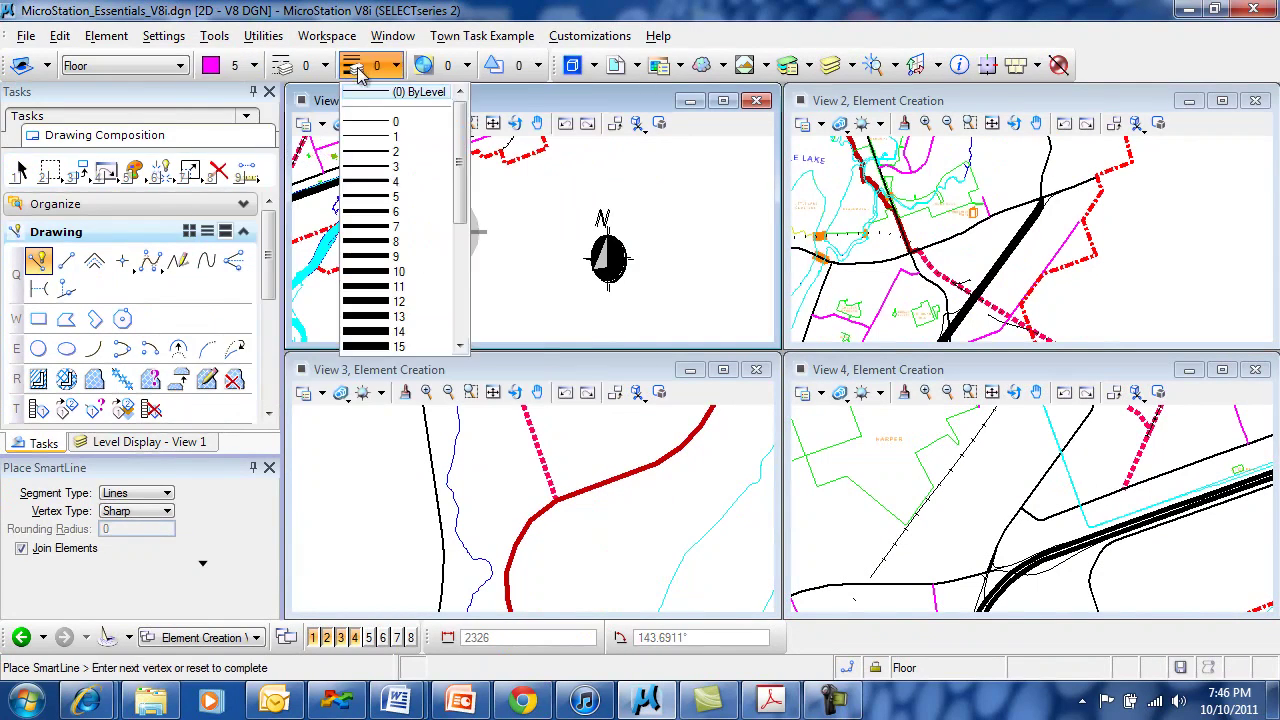
{"action": "left_click", "coordinate": [400, 280]}
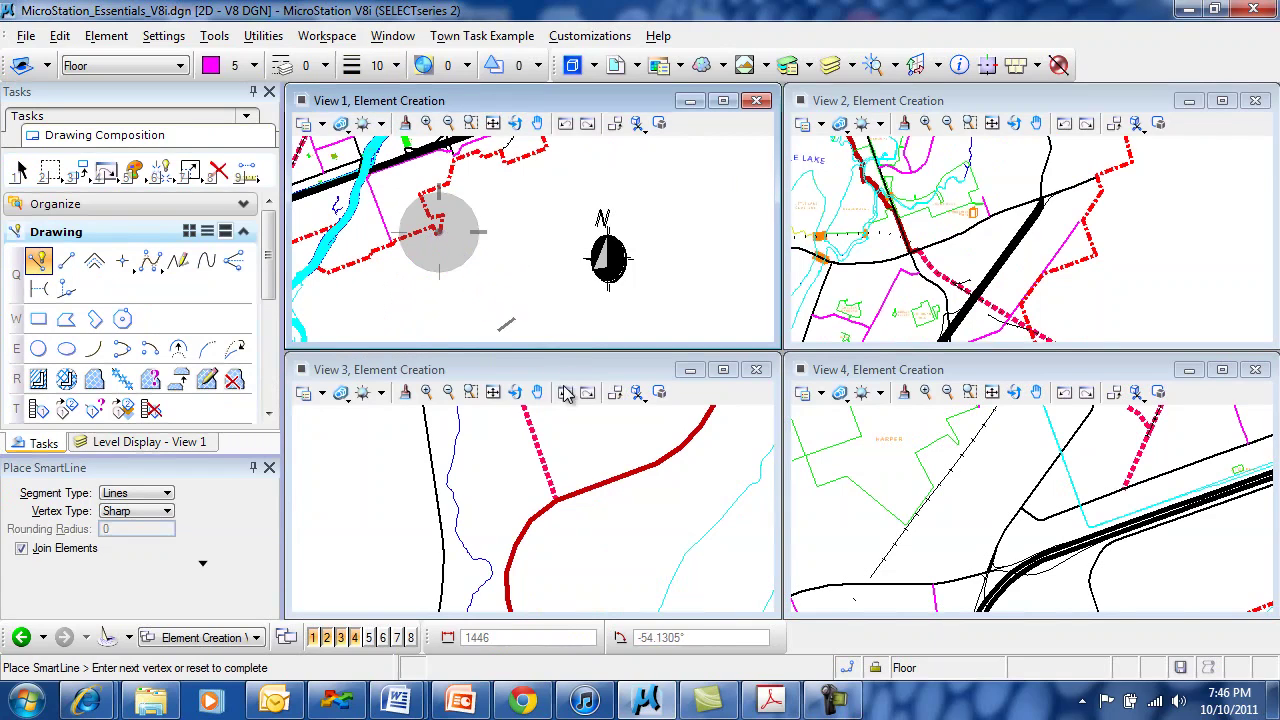
{"action": "left_click", "coordinate": [656, 463]}
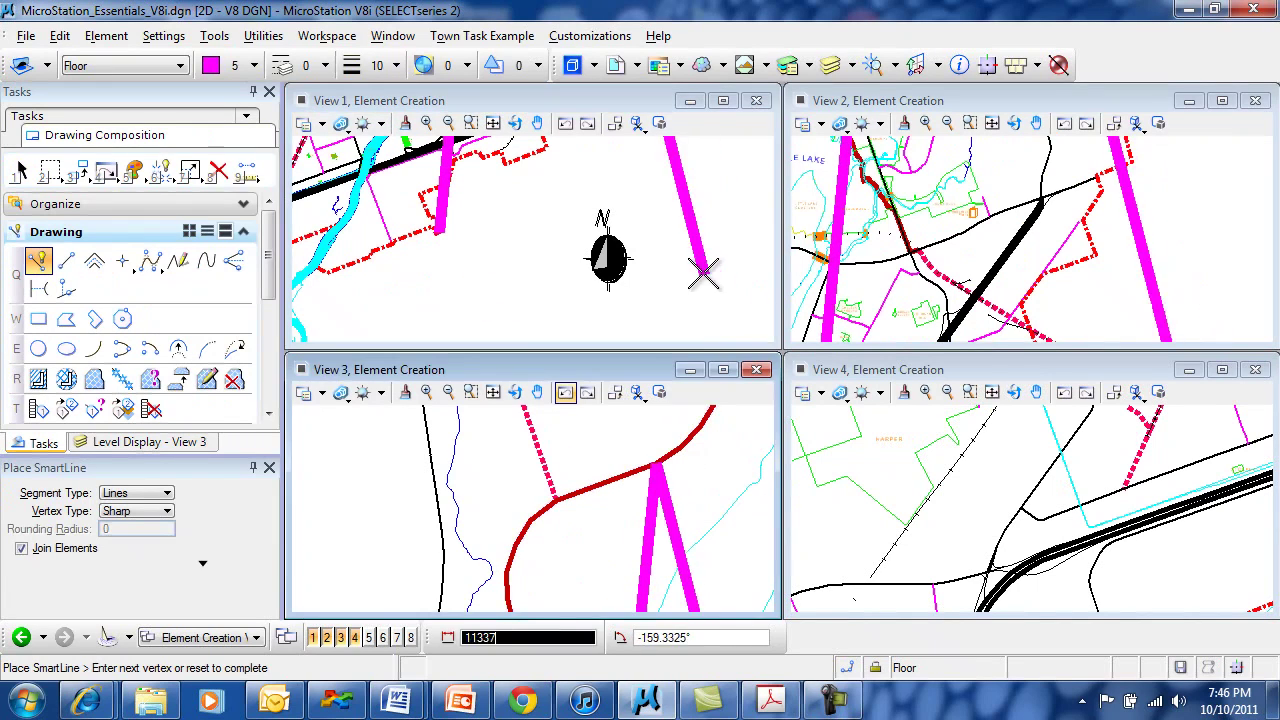
{"action": "right_click", "coordinate": [692, 271]}
{"action": "key", "text": "ctrl+f"}
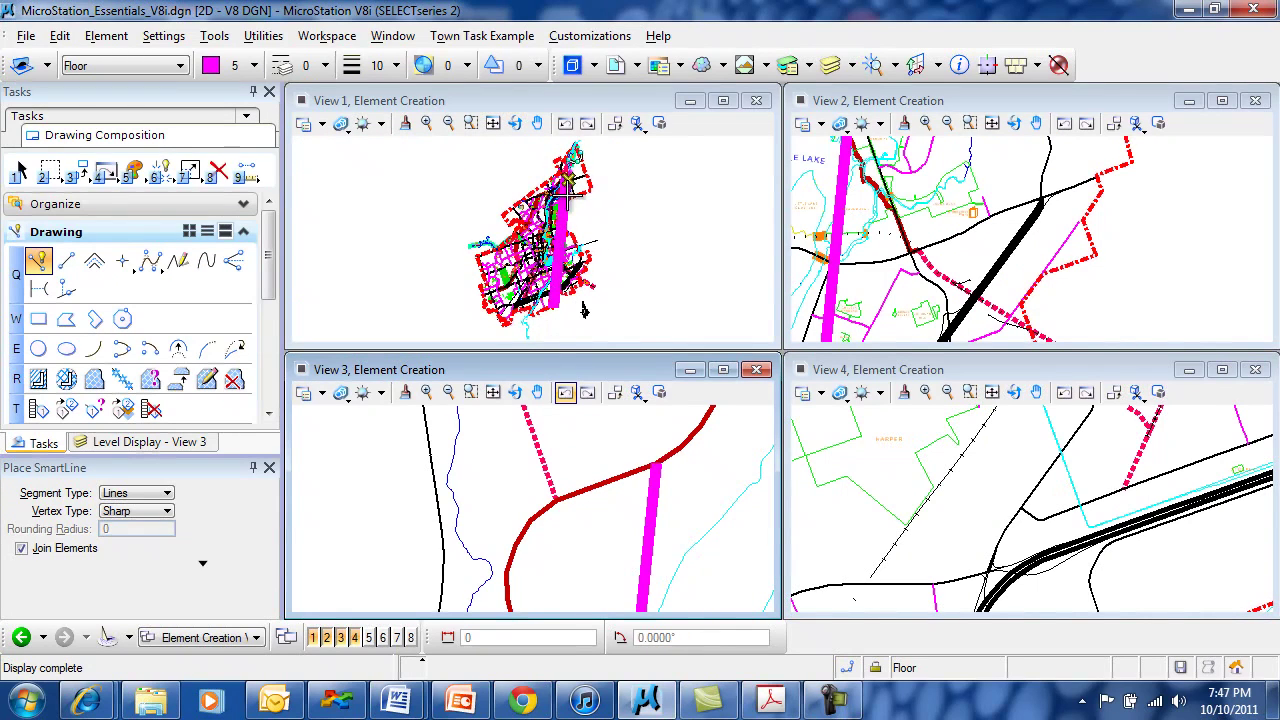
{"action": "left_click", "coordinate": [565, 392]}
Delete the thick magenta line from the map.
{"action": "left_click", "coordinate": [565, 123]}
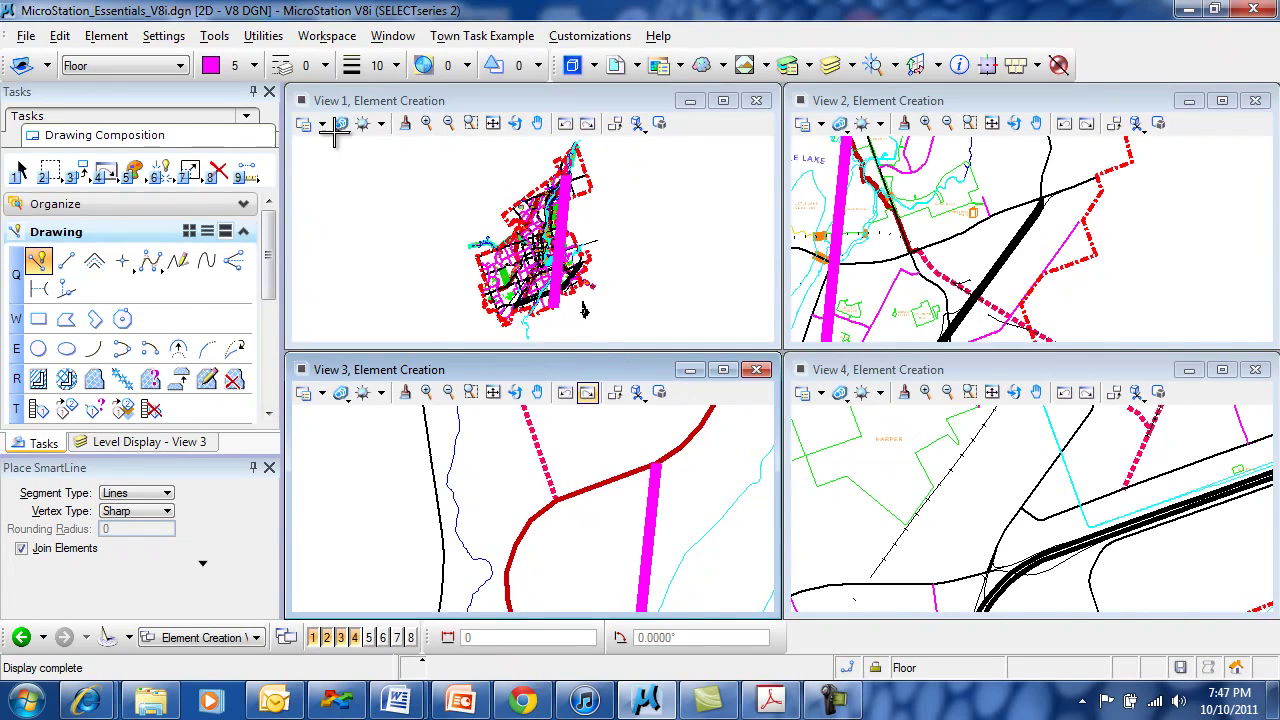
{"action": "left_click", "coordinate": [218, 172]}
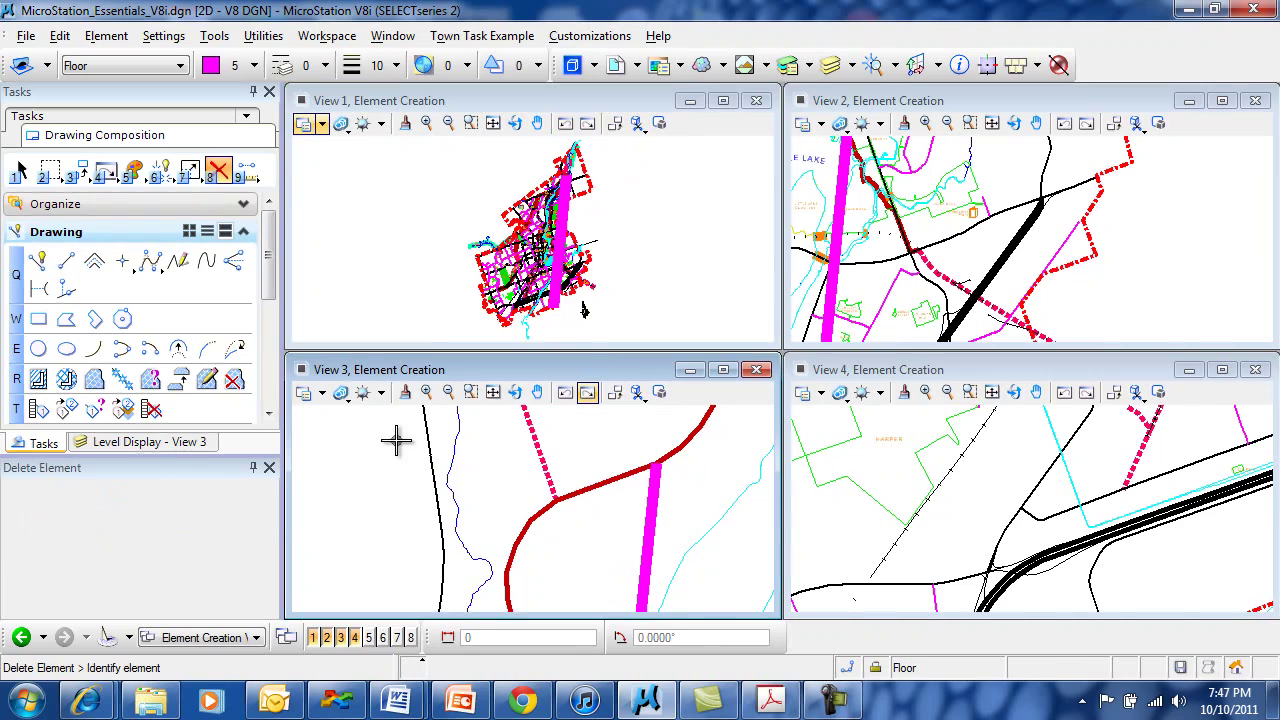
{"action": "left_click", "coordinate": [650, 505]}
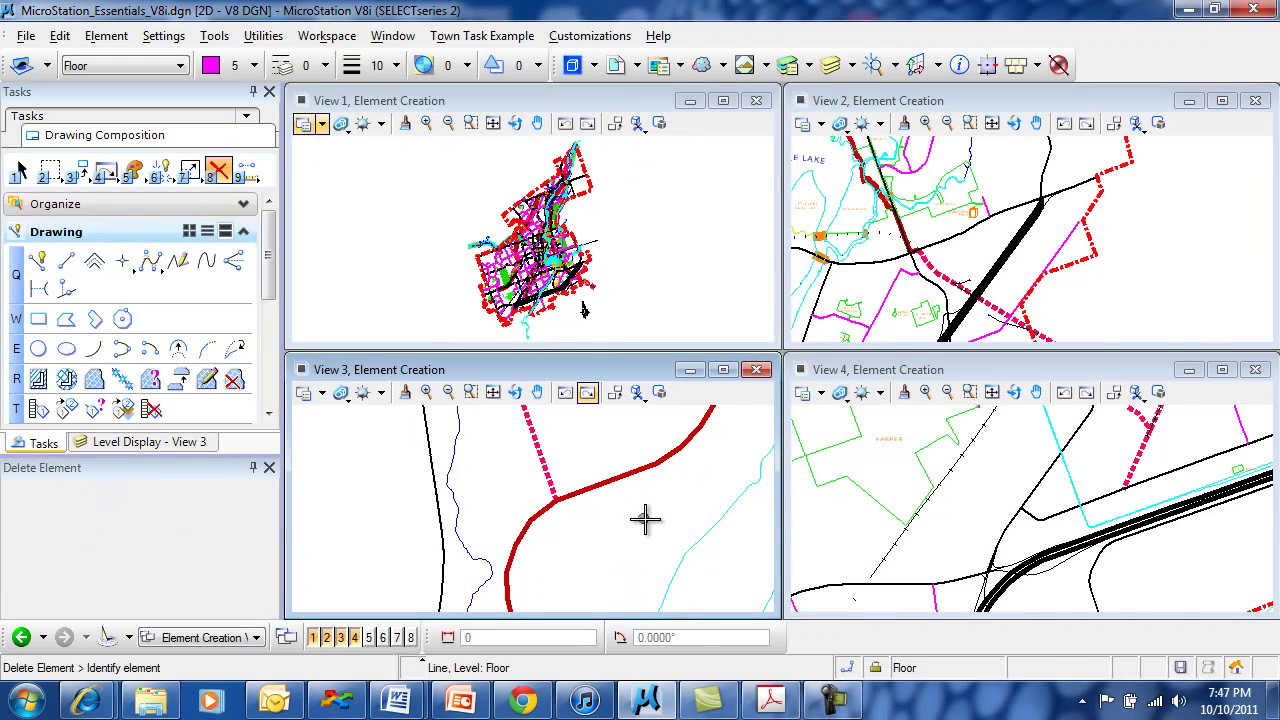
Close Views 2, 4 and 3, then turn off View 1.
{"action": "left_click", "coordinate": [723, 102]}
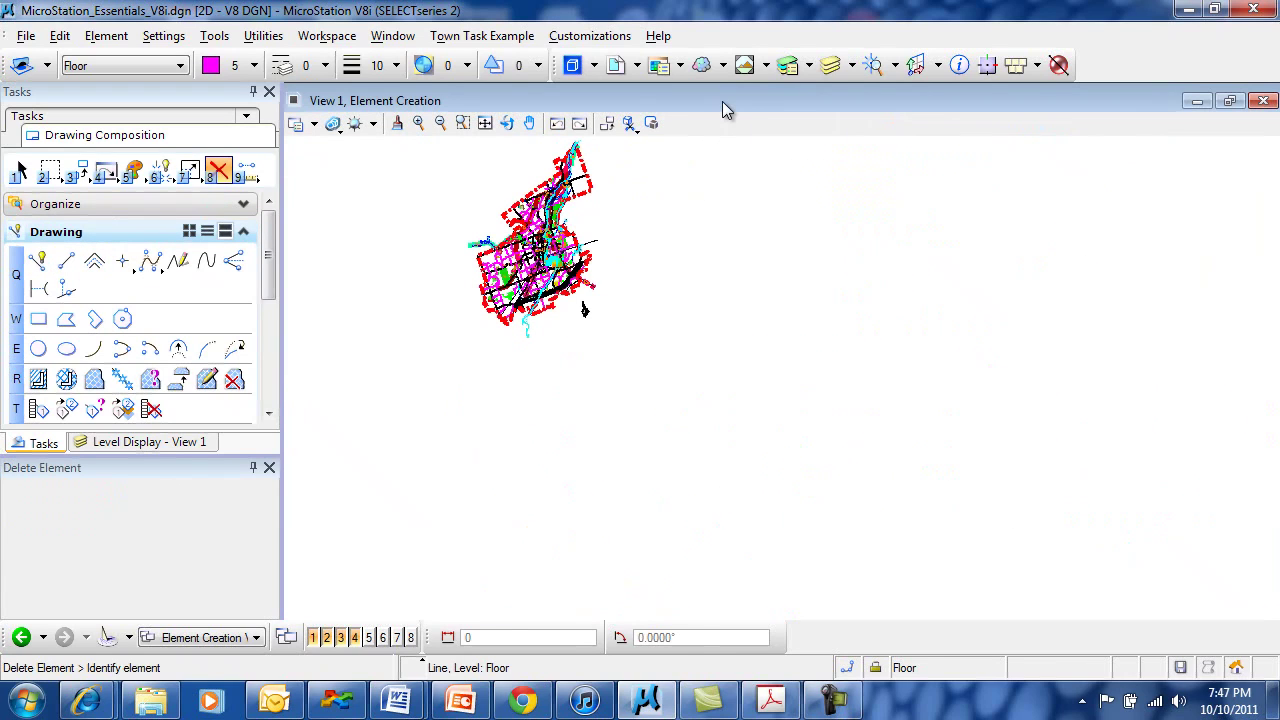
{"action": "left_click", "coordinate": [1232, 102]}
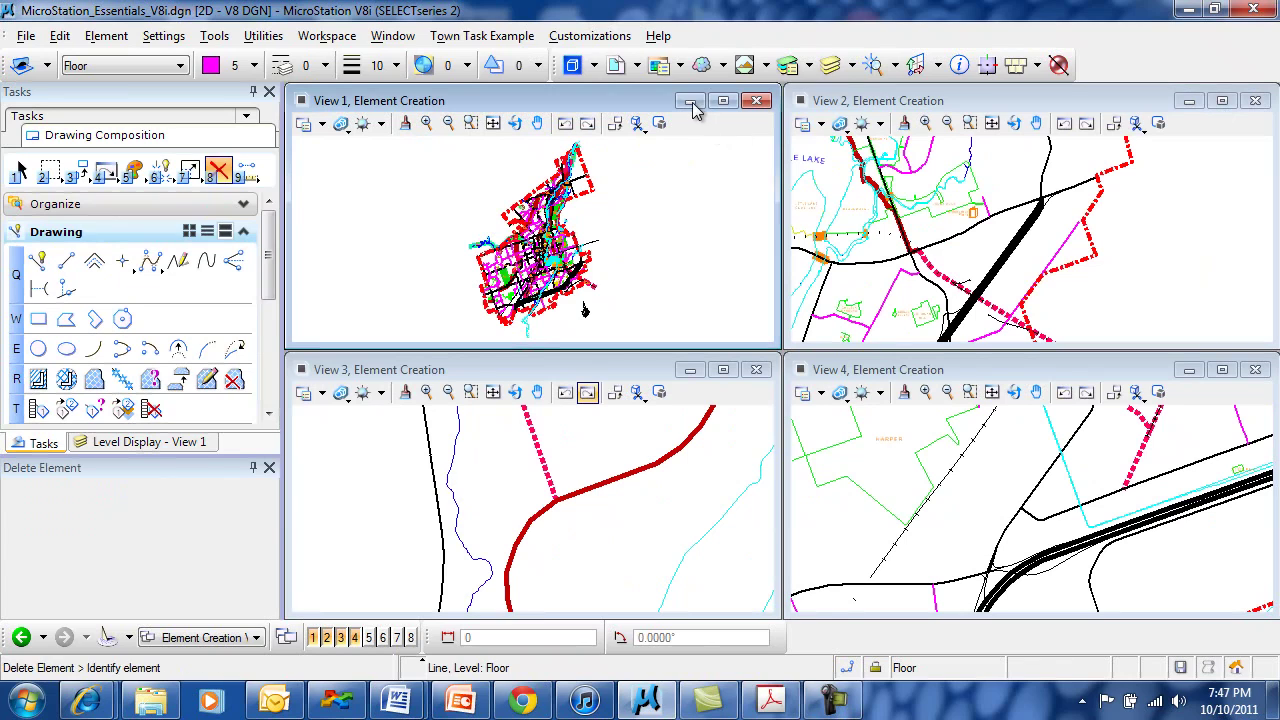
{"action": "left_click", "coordinate": [1256, 102]}
{"action": "left_click", "coordinate": [1256, 370]}
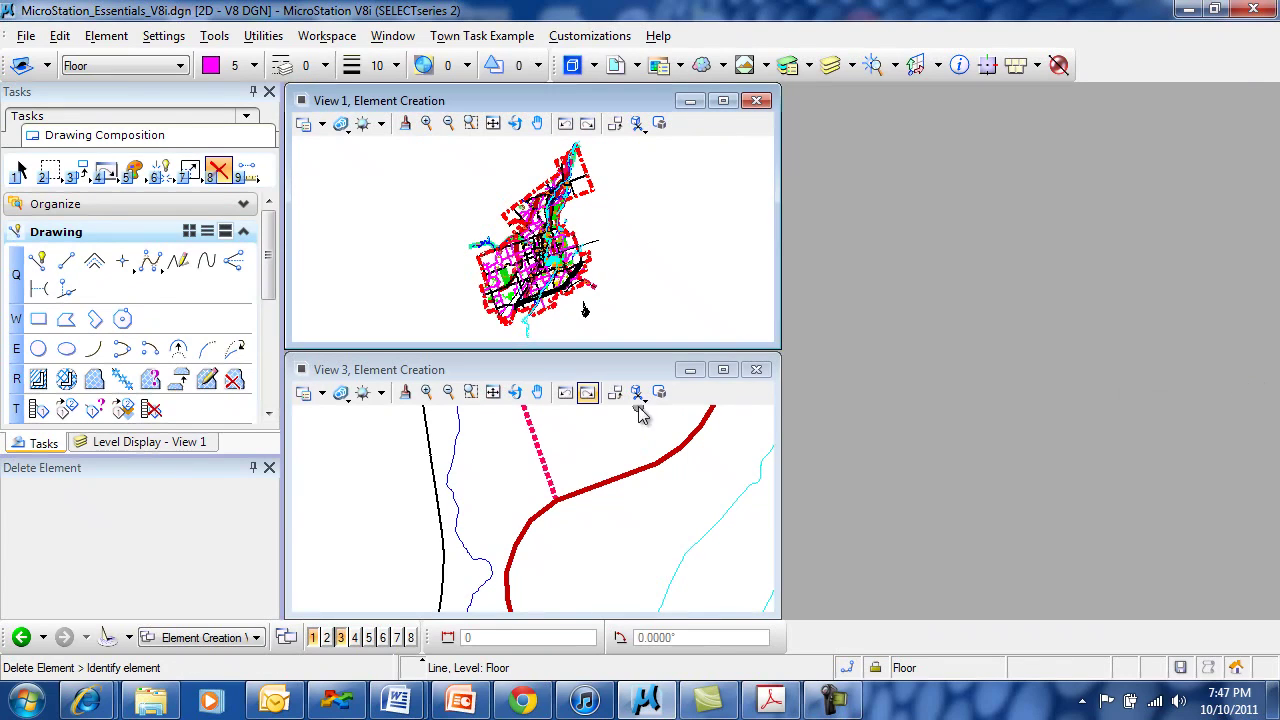
{"action": "left_click", "coordinate": [756, 370]}
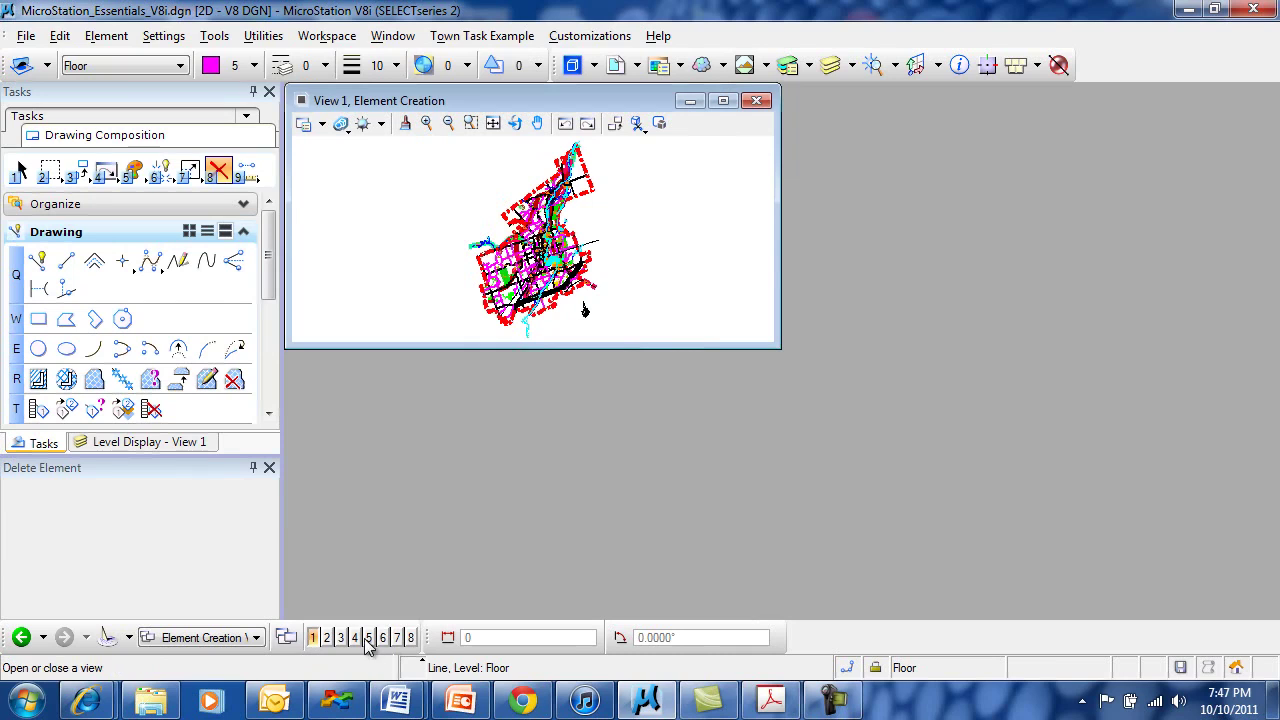
{"action": "left_click", "coordinate": [723, 100]}
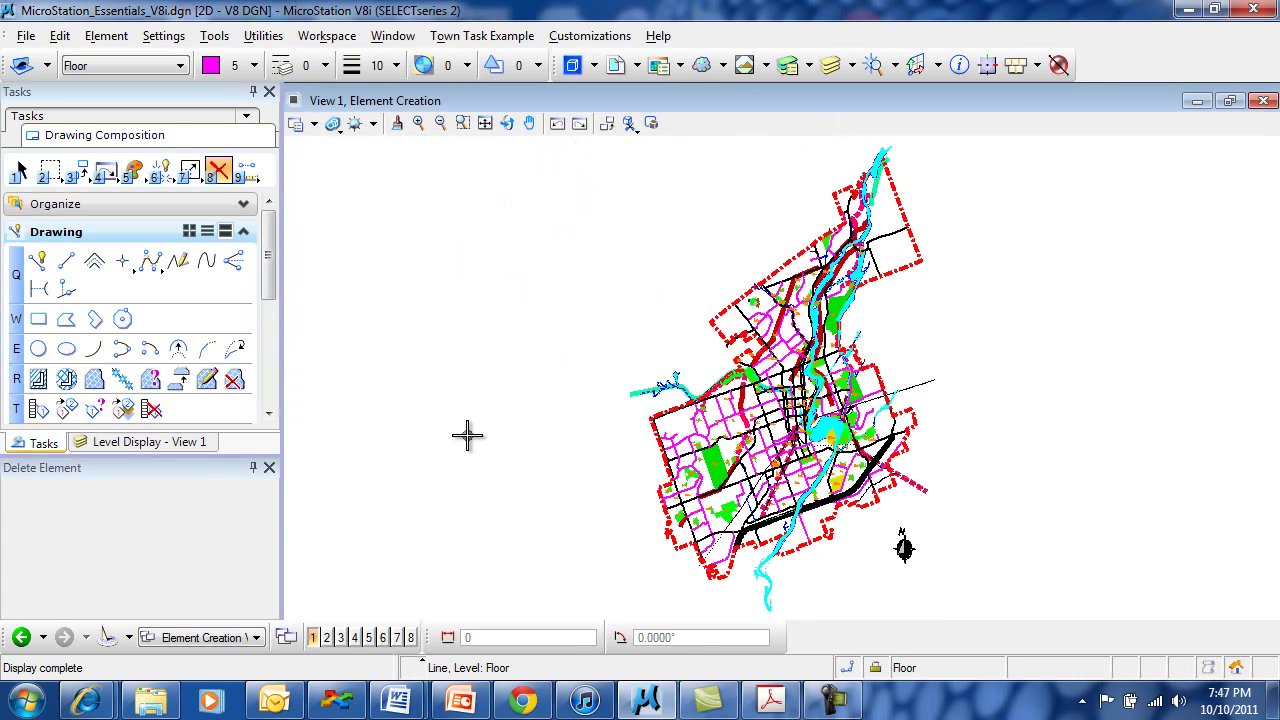
{"action": "left_click", "coordinate": [313, 638]}
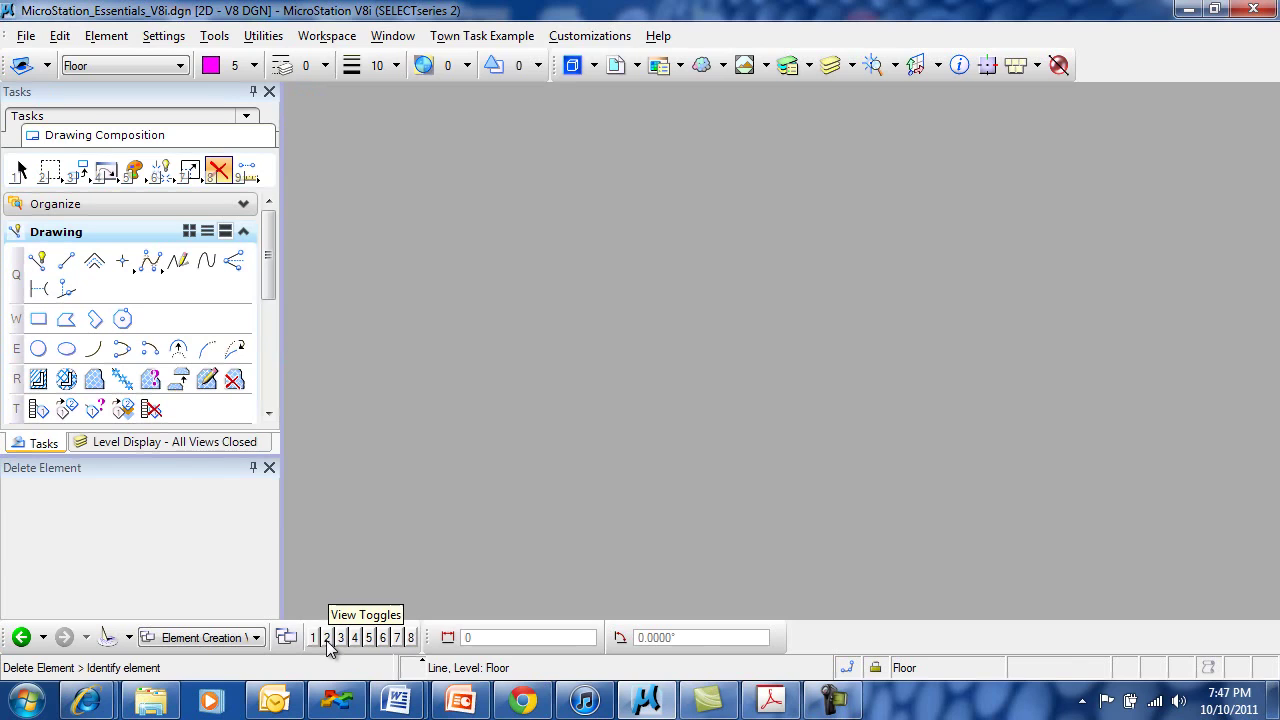
Reopen View 1, tile it beside View 2, and zoom both views.
{"action": "left_click", "coordinate": [311, 638]}
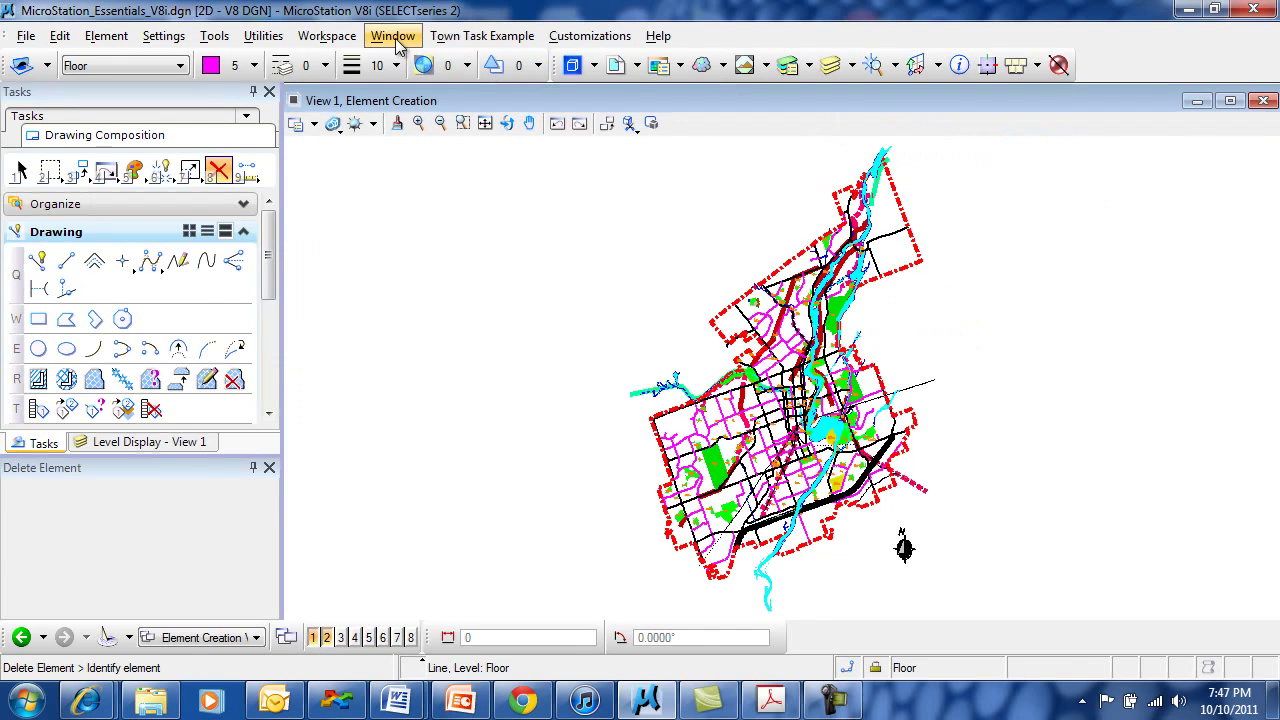
{"action": "left_click", "coordinate": [395, 36]}
{"action": "left_click", "coordinate": [443, 114]}
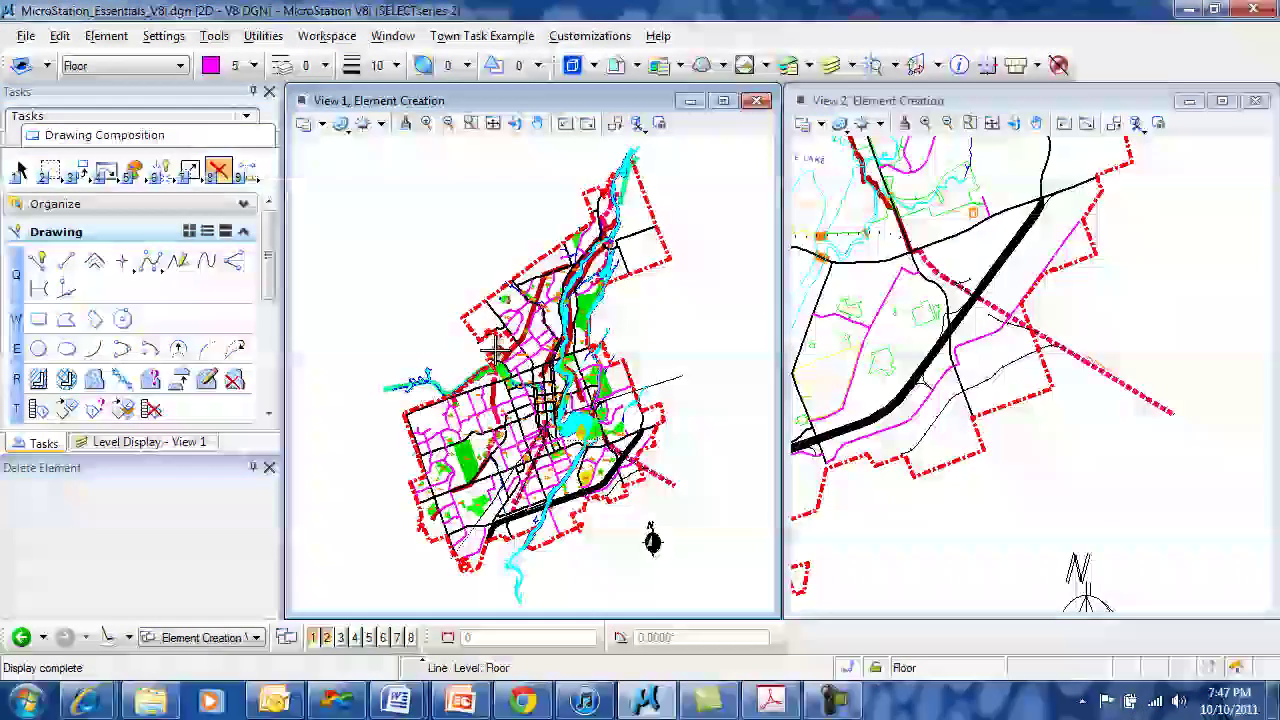
{"action": "scroll", "coordinate": [1063, 414], "scroll_direction": "down", "scroll_amount": 3}
{"action": "scroll", "coordinate": [1063, 414], "scroll_direction": "up", "scroll_amount": 5}
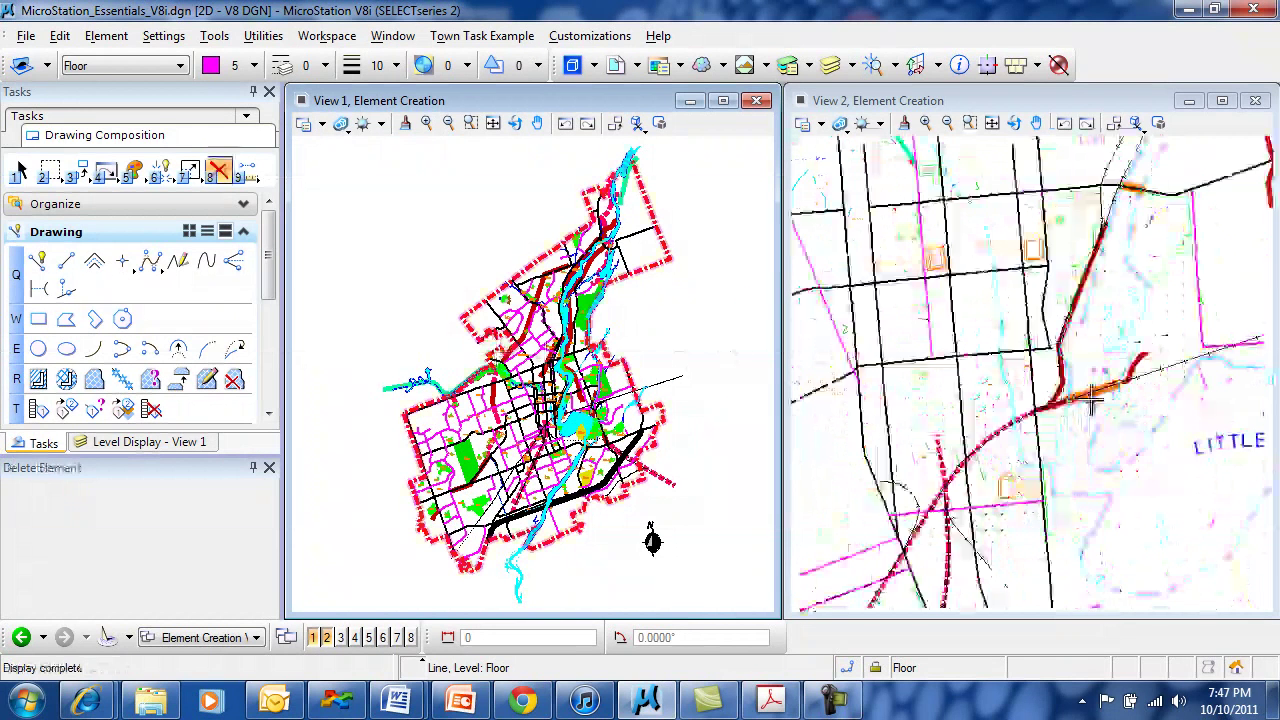
{"action": "scroll", "coordinate": [1093, 404], "scroll_direction": "down", "scroll_amount": 3}
{"action": "scroll", "coordinate": [1117, 350], "scroll_direction": "up", "scroll_amount": 3}
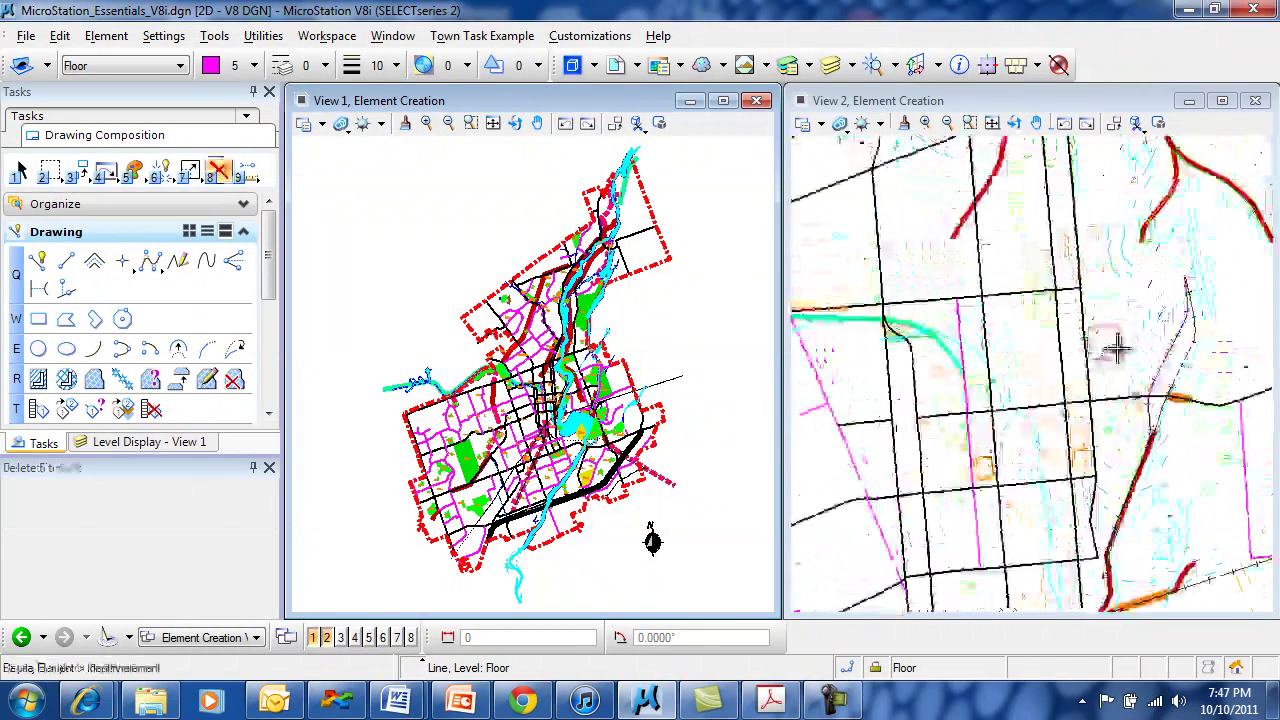
{"action": "scroll", "coordinate": [1117, 350], "scroll_direction": "up", "scroll_amount": 3}
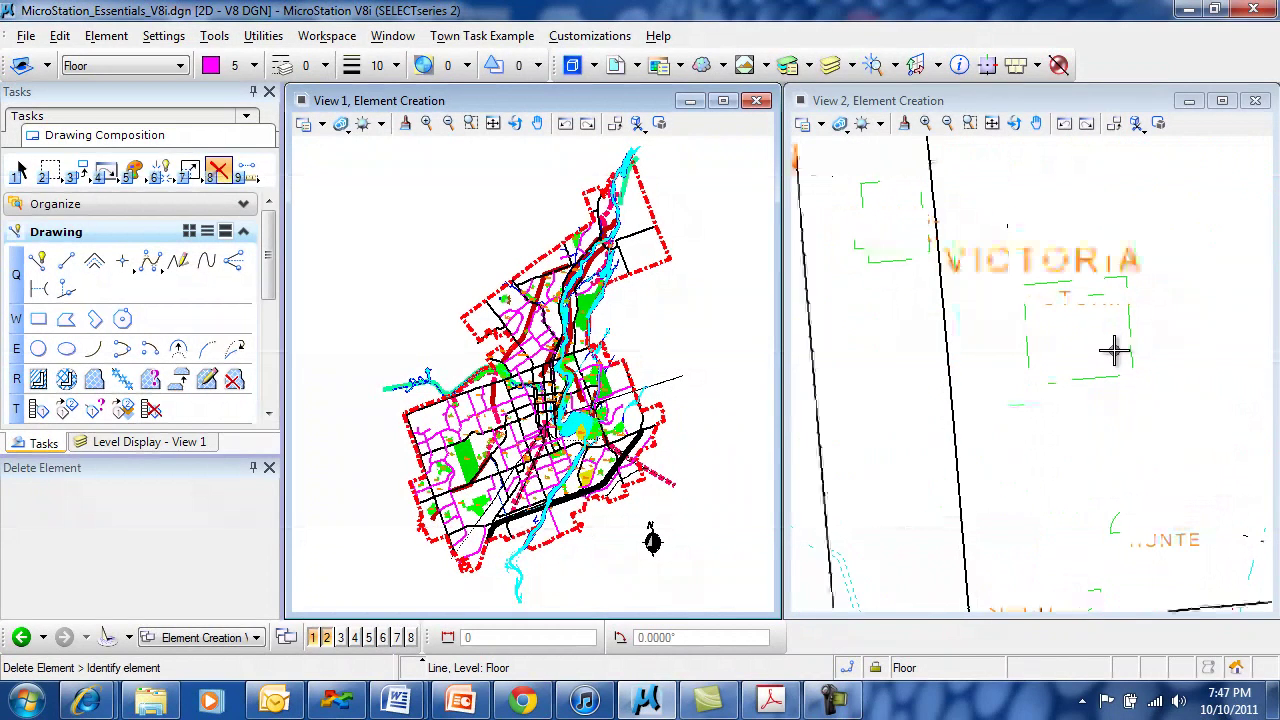
Turn off area Fill in View 2's View Attributes, then close View 2.
{"action": "left_click", "coordinate": [821, 124]}
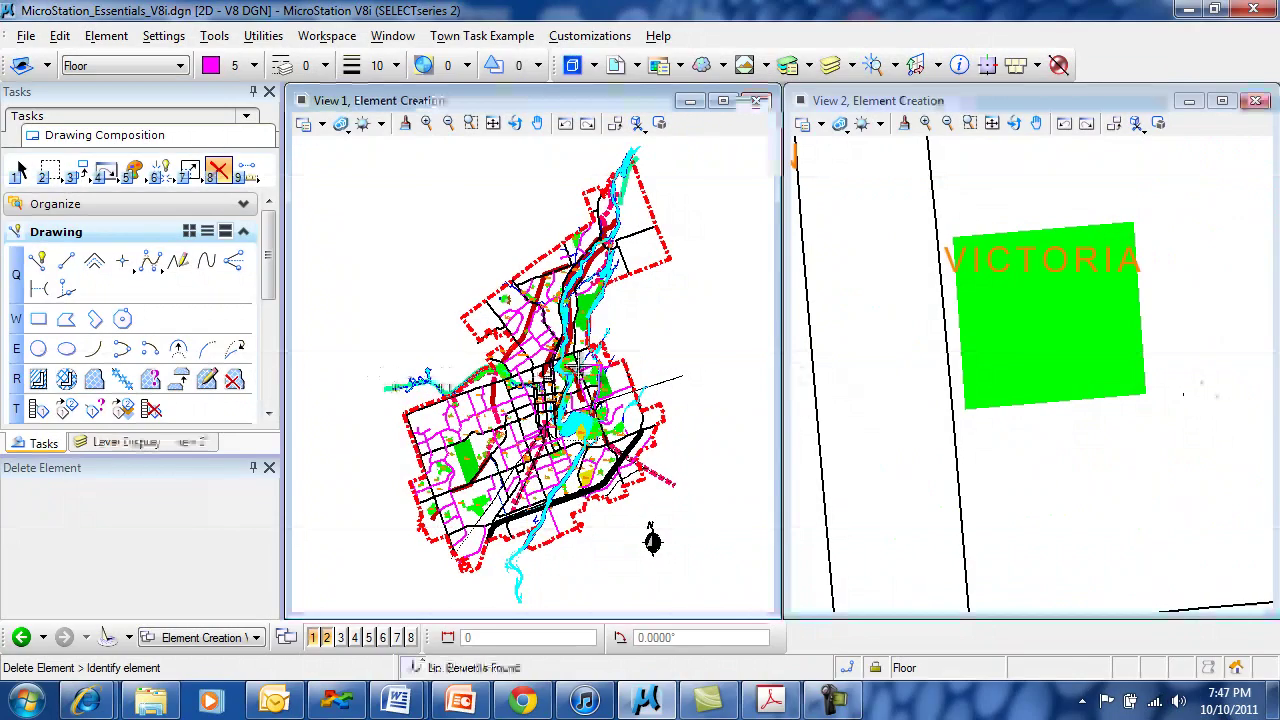
{"action": "scroll", "coordinate": [565, 362], "scroll_direction": "up", "scroll_amount": 5}
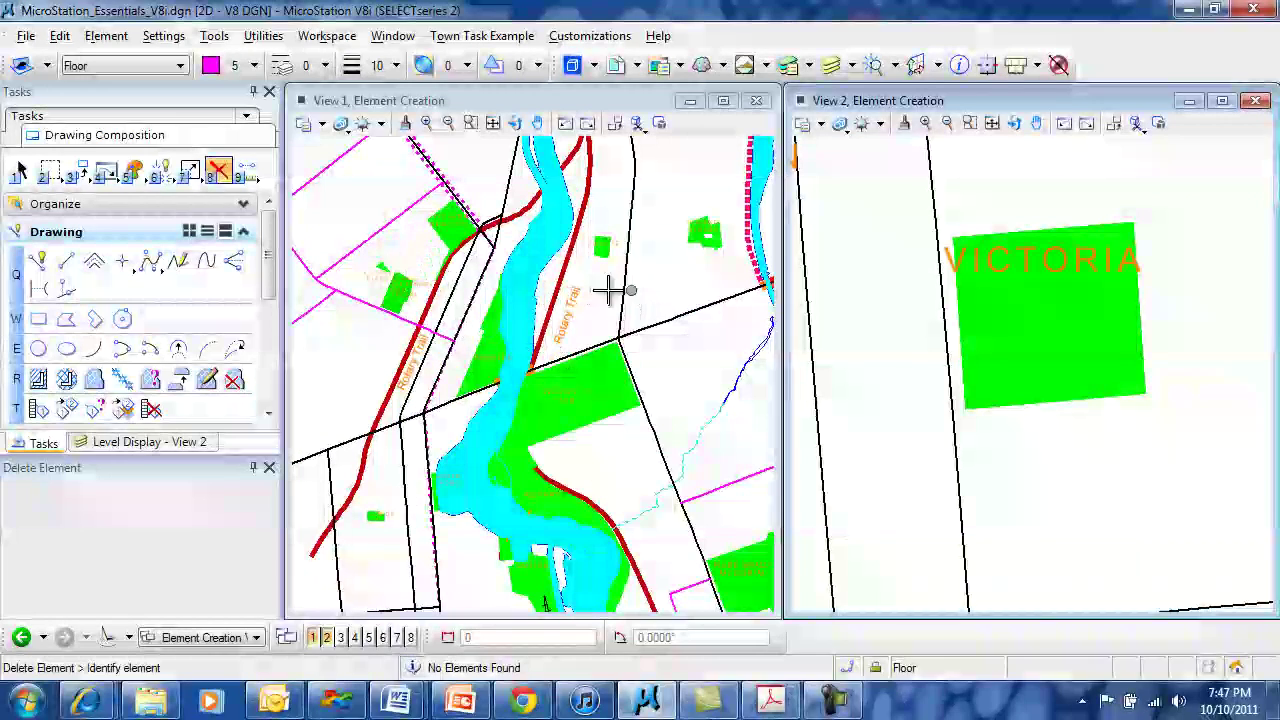
{"action": "scroll", "coordinate": [595, 265], "scroll_direction": "up", "scroll_amount": 2}
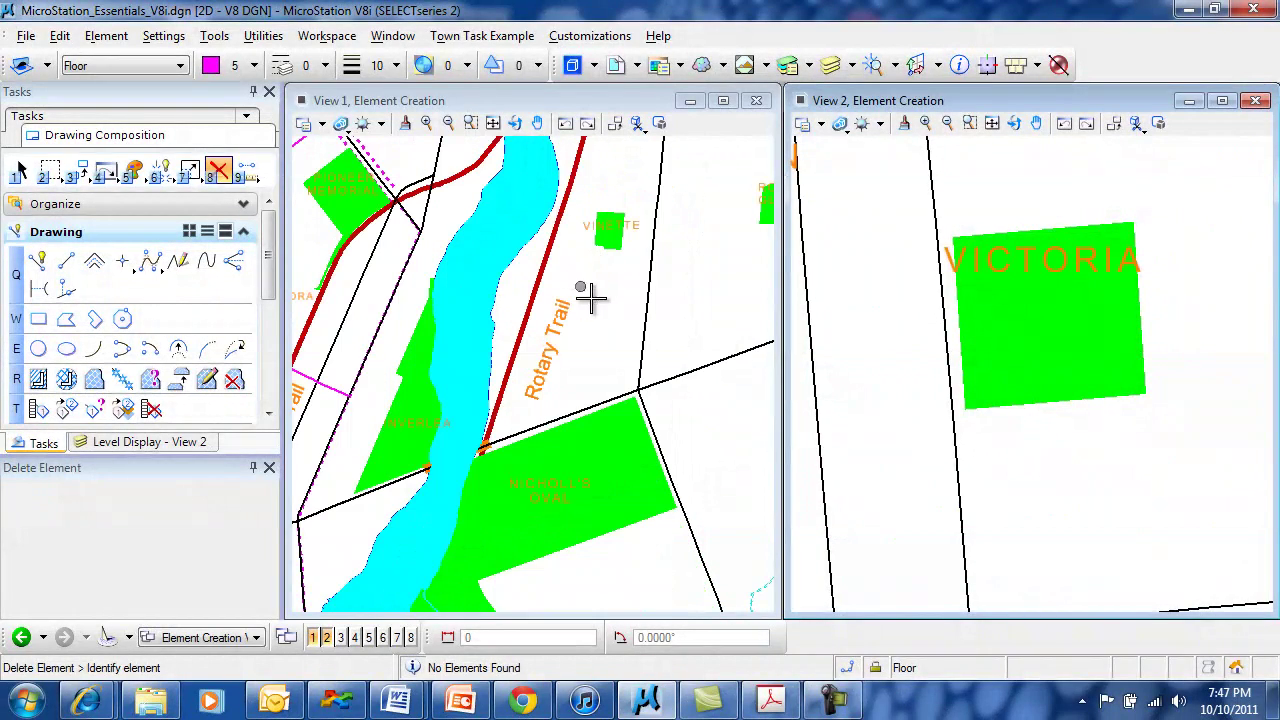
{"action": "scroll", "coordinate": [1017, 371], "scroll_direction": "down", "scroll_amount": 4}
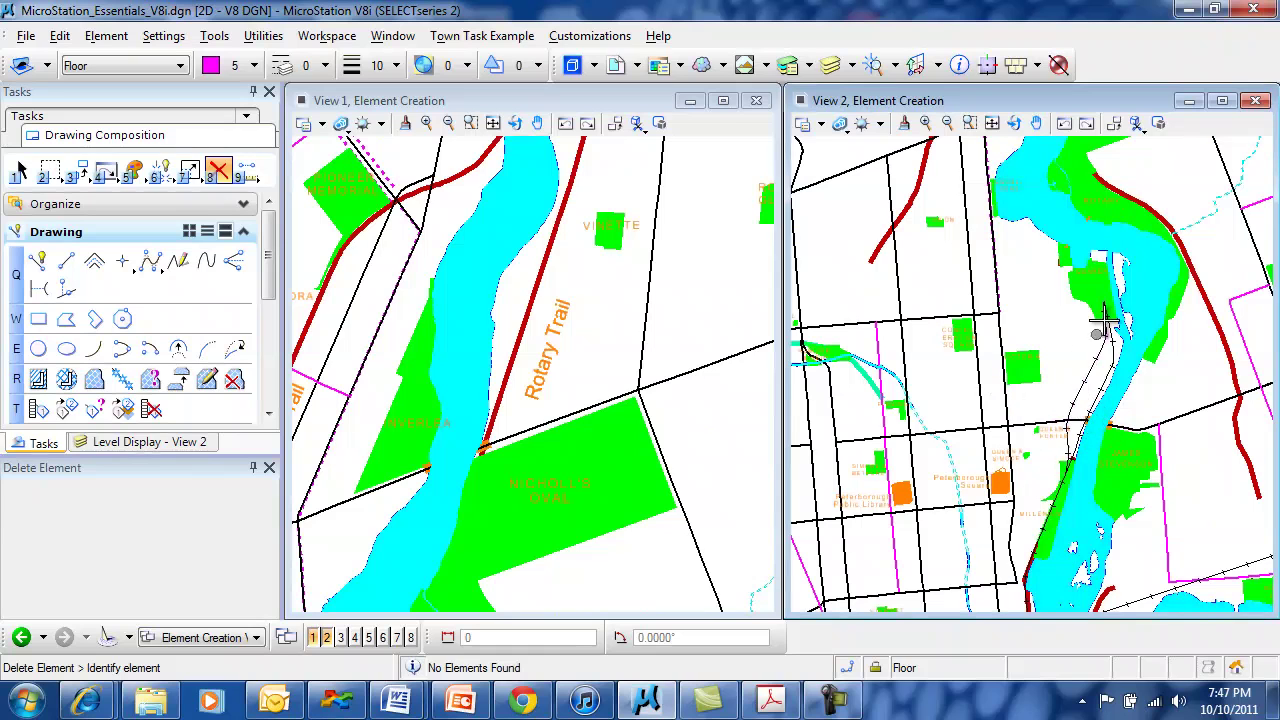
{"action": "middle_click_drag", "start_coordinate": [1166, 189], "coordinate": [1030, 383]}
{"action": "key", "text": "8"}
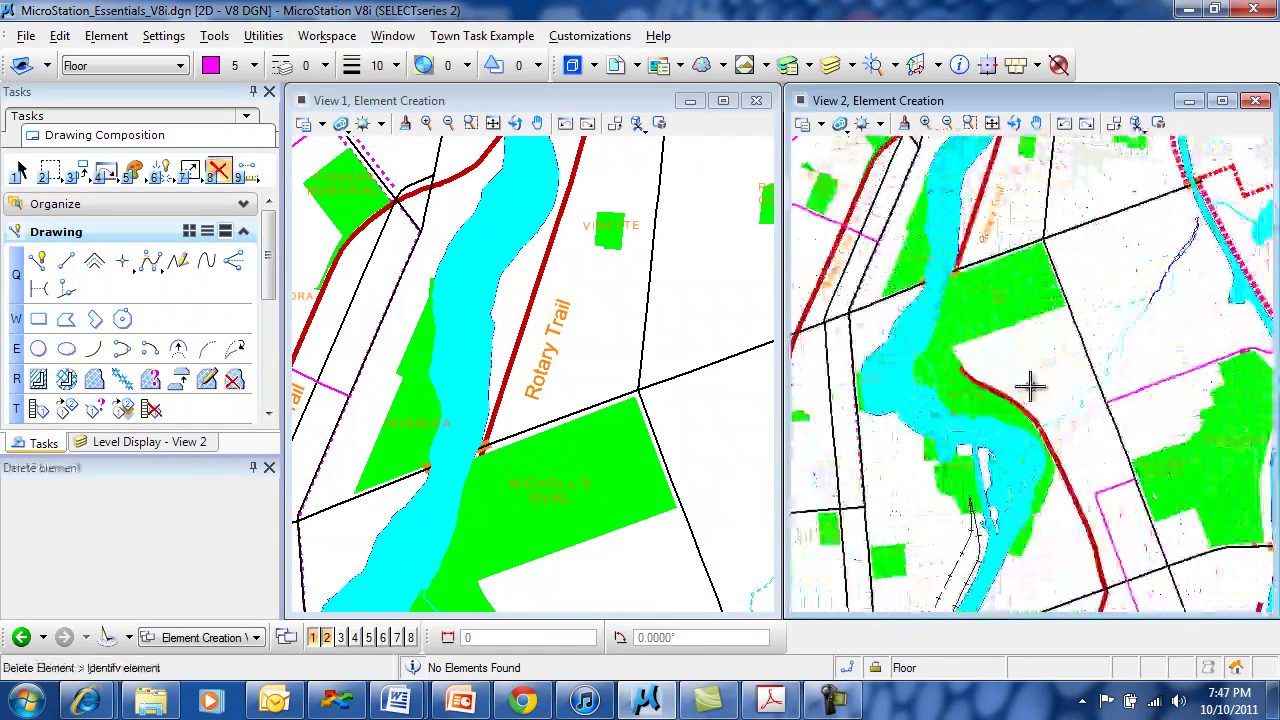
{"action": "left_click", "coordinate": [803, 123]}
{"action": "left_click", "coordinate": [979, 244]}
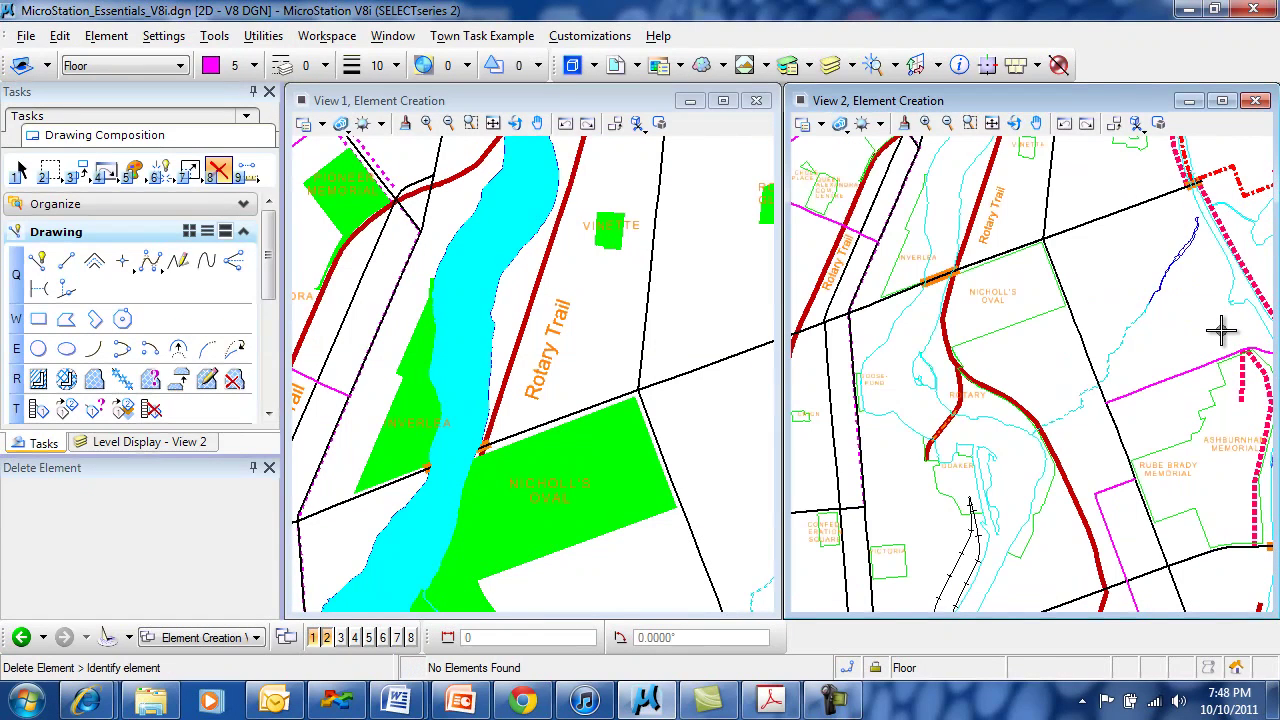
{"action": "left_click", "coordinate": [1257, 101]}
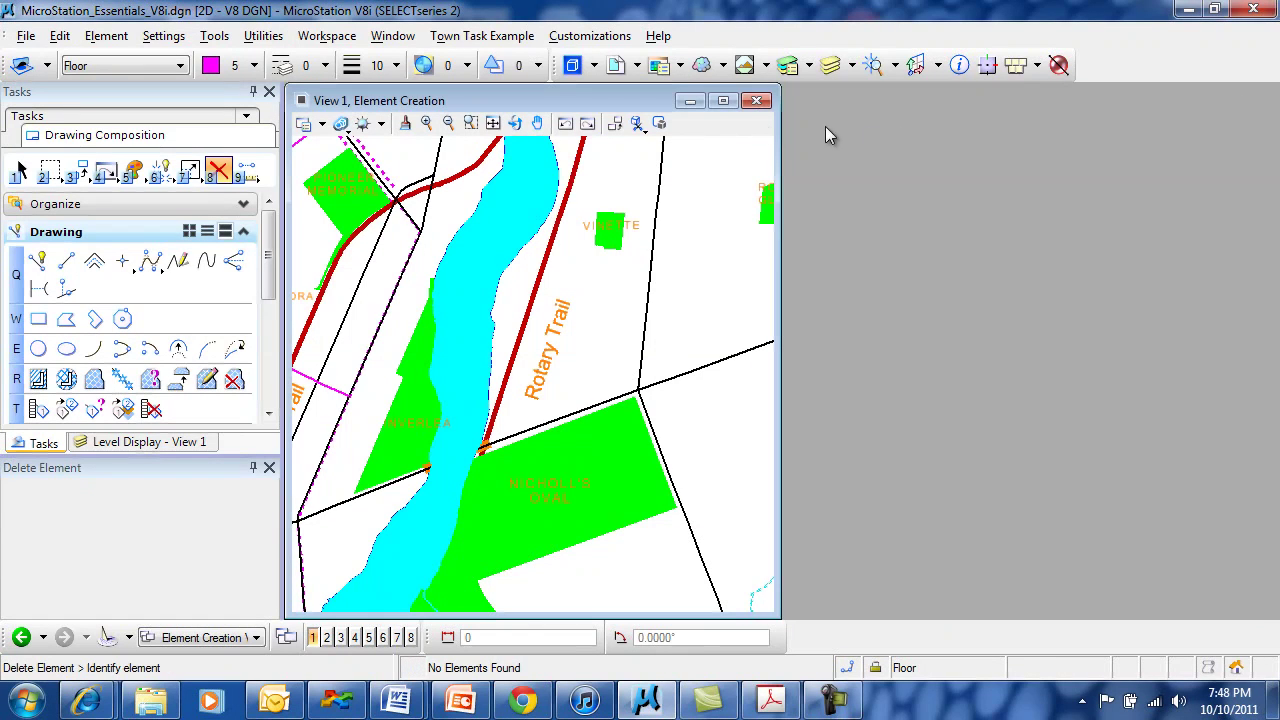
Maximize View 1, fit the map, zoom onto the western boundary, and start Place SmartLine.
{"action": "left_click", "coordinate": [723, 100]}
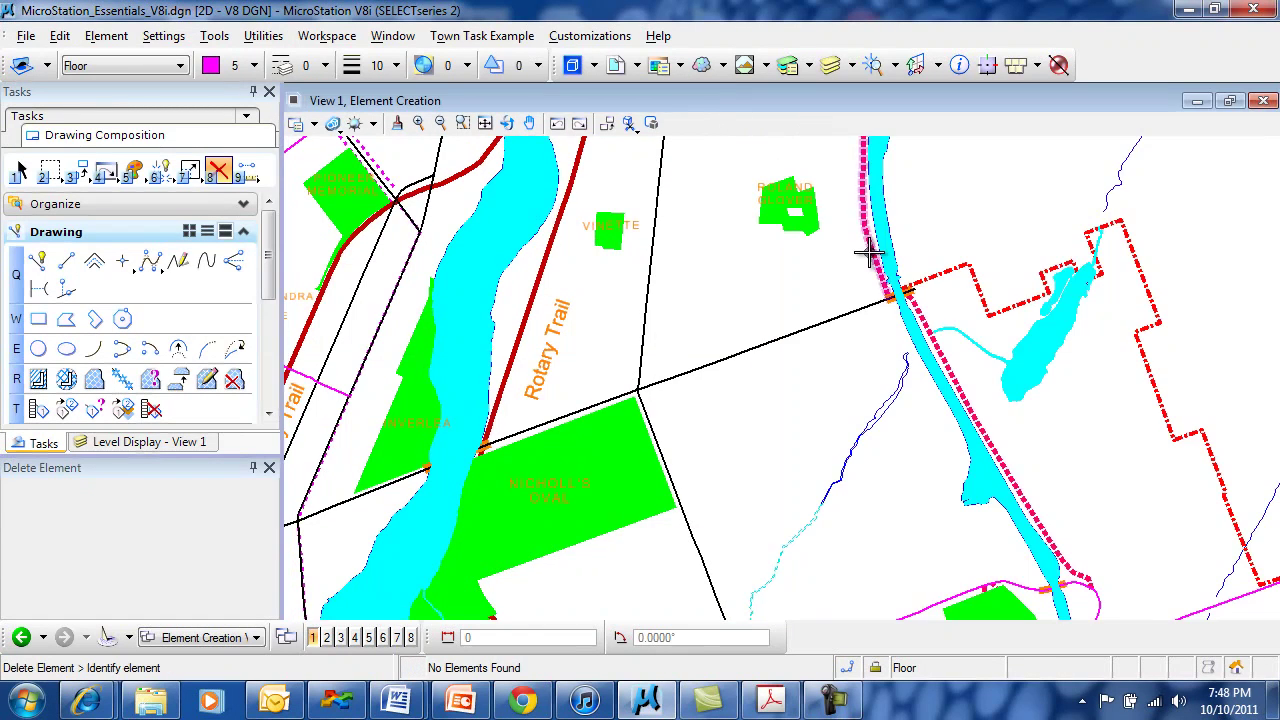
{"action": "scroll", "coordinate": [756, 461], "scroll_direction": "down", "scroll_amount": 2}
{"action": "middle_click", "coordinate": [756, 461]}
{"action": "middle_click", "coordinate": [756, 461]}
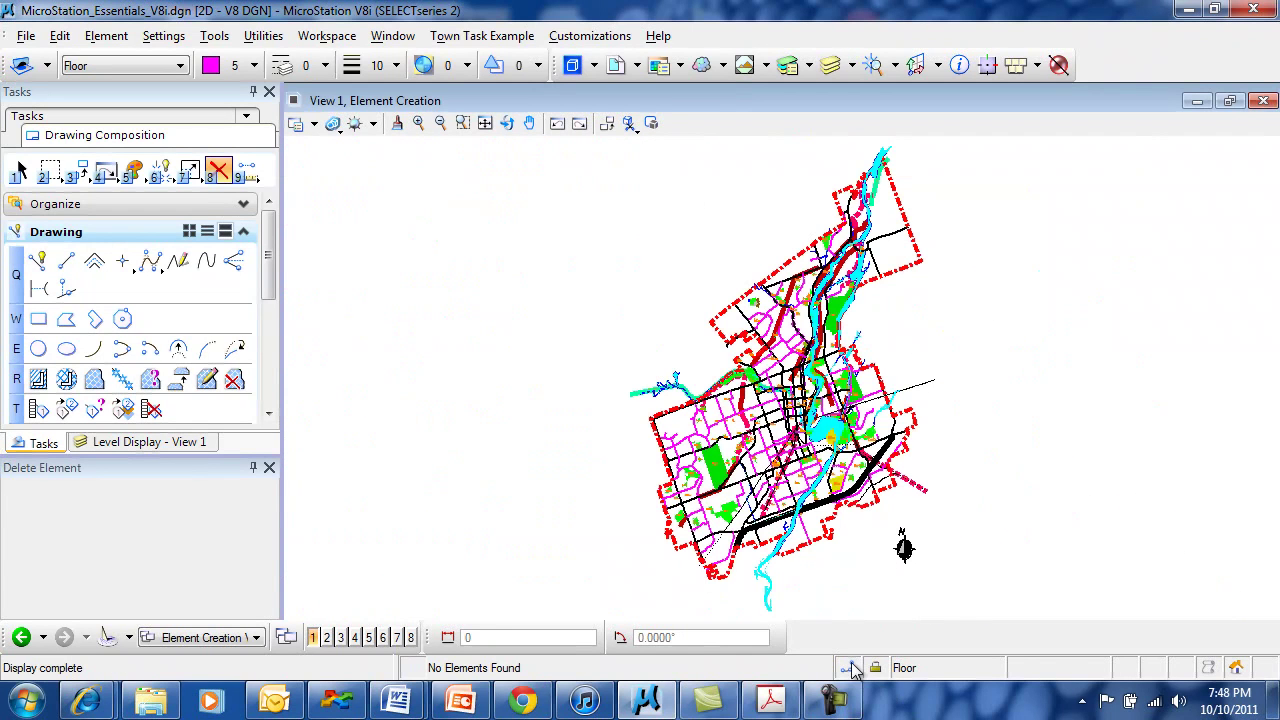
{"action": "scroll", "coordinate": [663, 460], "scroll_direction": "up", "scroll_amount": 5}
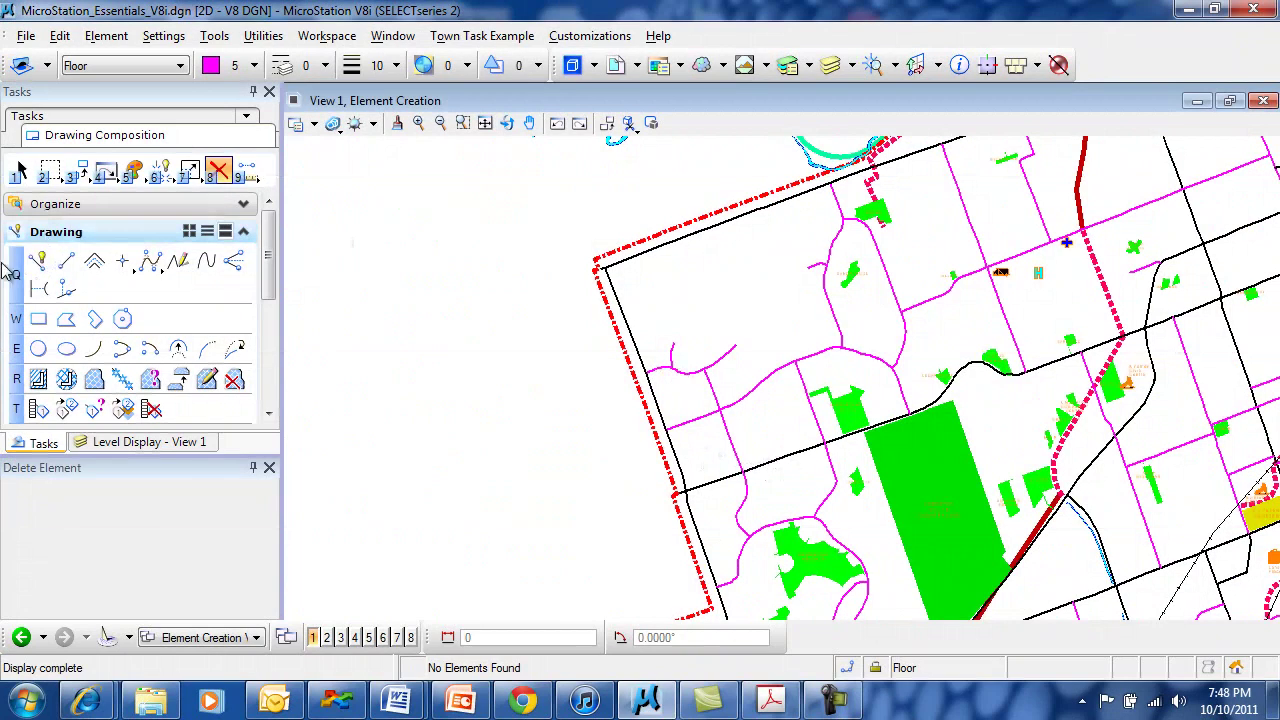
{"action": "left_click", "coordinate": [37, 260]}
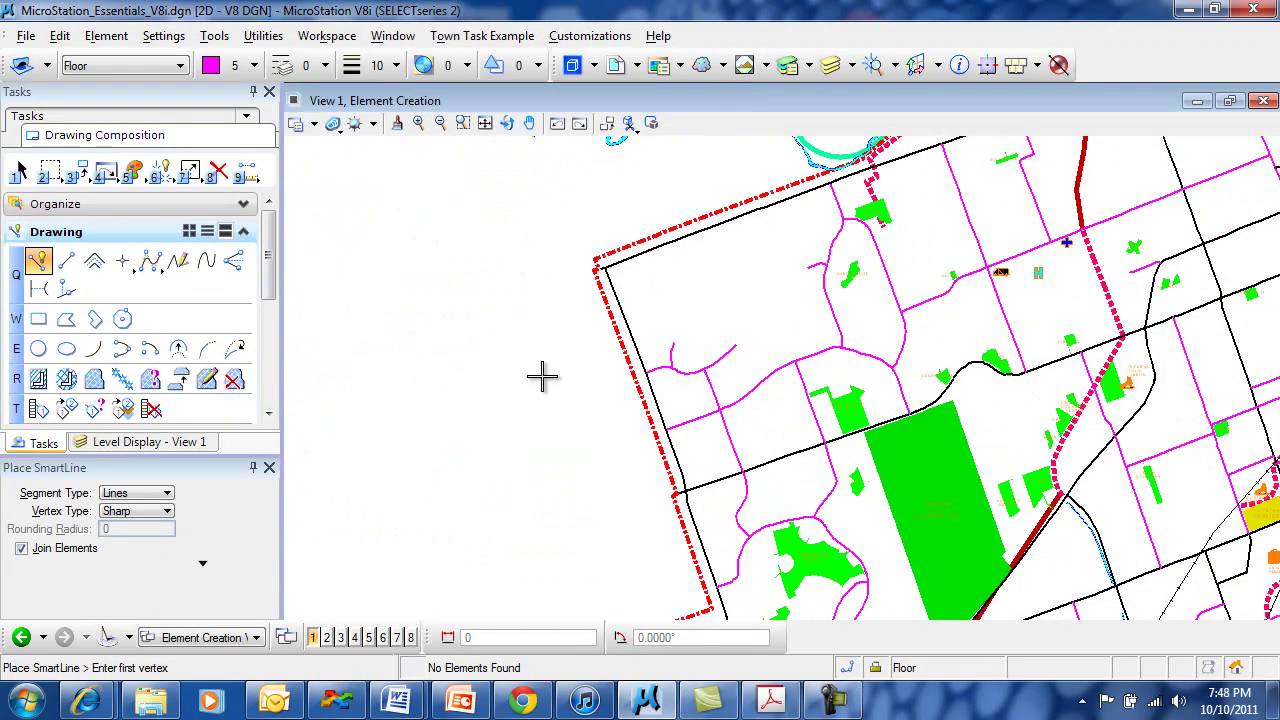
{"action": "scroll", "coordinate": [542, 376], "scroll_direction": "up", "scroll_amount": 3}
Draw a weight-3 SmartLine snapped between the two magenta line-string ends, then delete it.
{"action": "scroll", "coordinate": [850, 385], "scroll_direction": "down", "scroll_amount": 4}
{"action": "scroll", "coordinate": [960, 340], "scroll_direction": "up", "scroll_amount": 5}
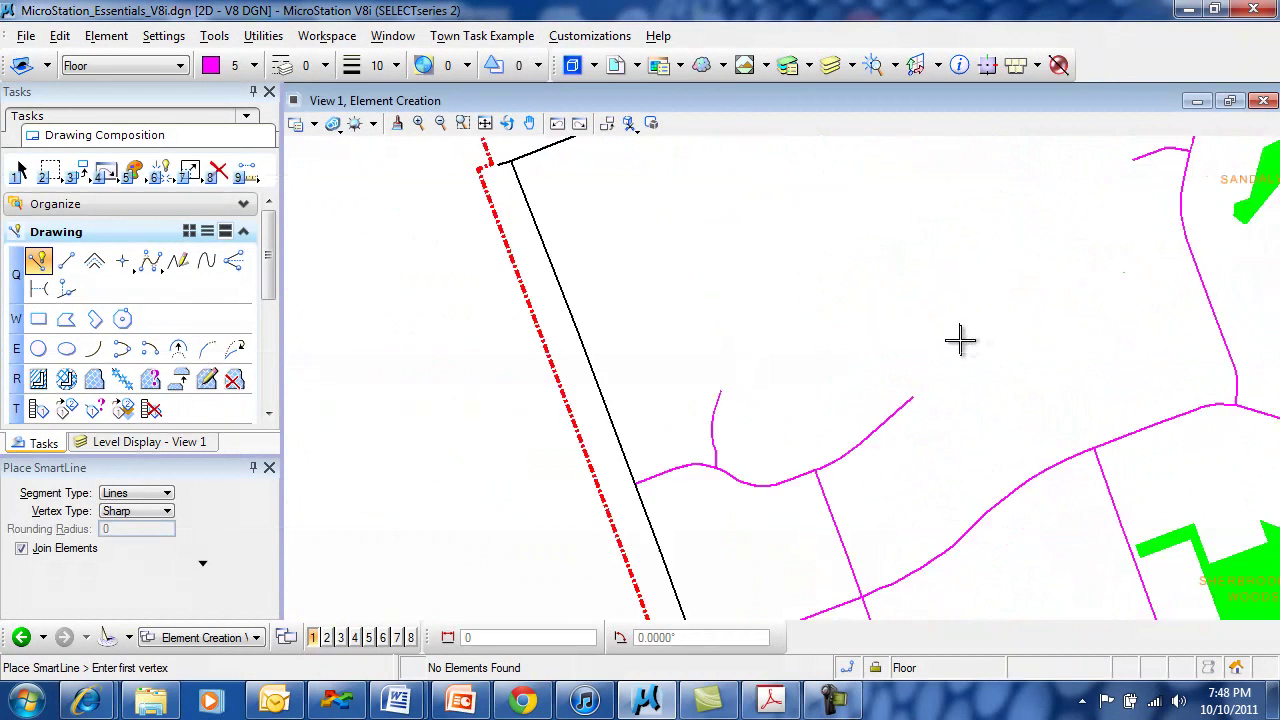
{"action": "scroll", "coordinate": [960, 340], "scroll_direction": "up", "scroll_amount": 3}
{"action": "left_click", "coordinate": [877, 437]}
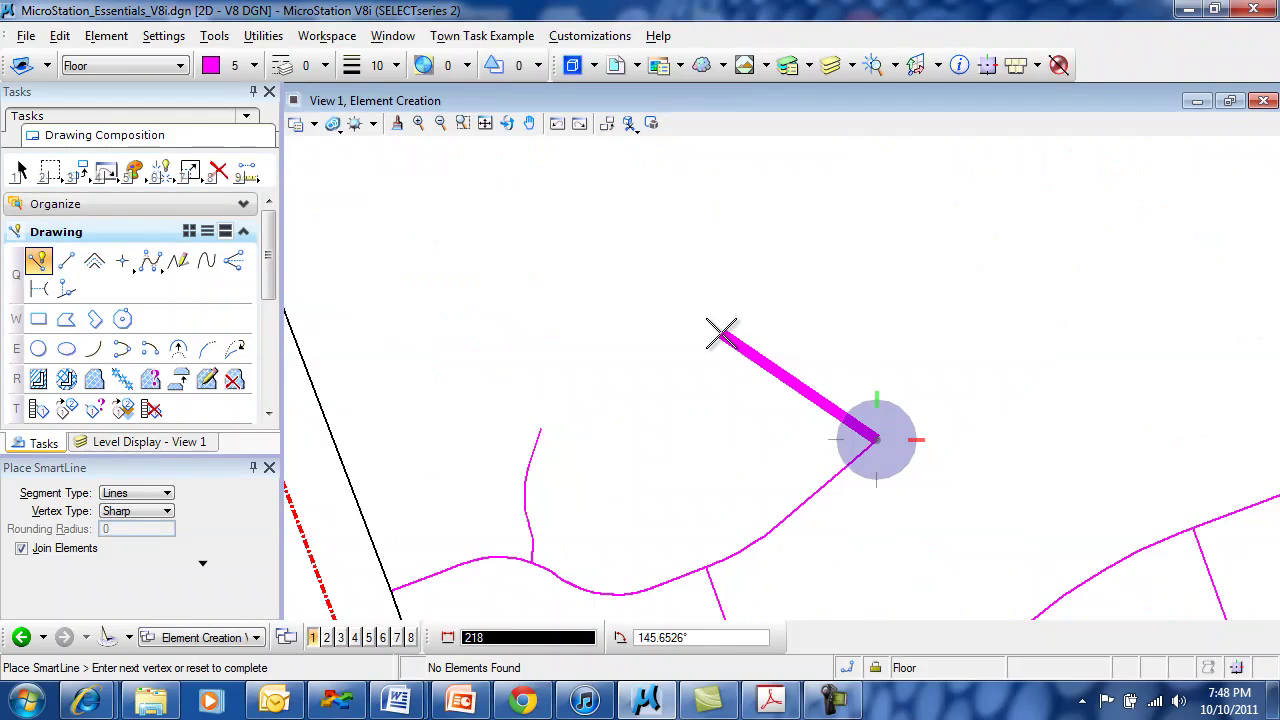
{"action": "left_click", "coordinate": [352, 65]}
{"action": "left_click", "coordinate": [395, 172]}
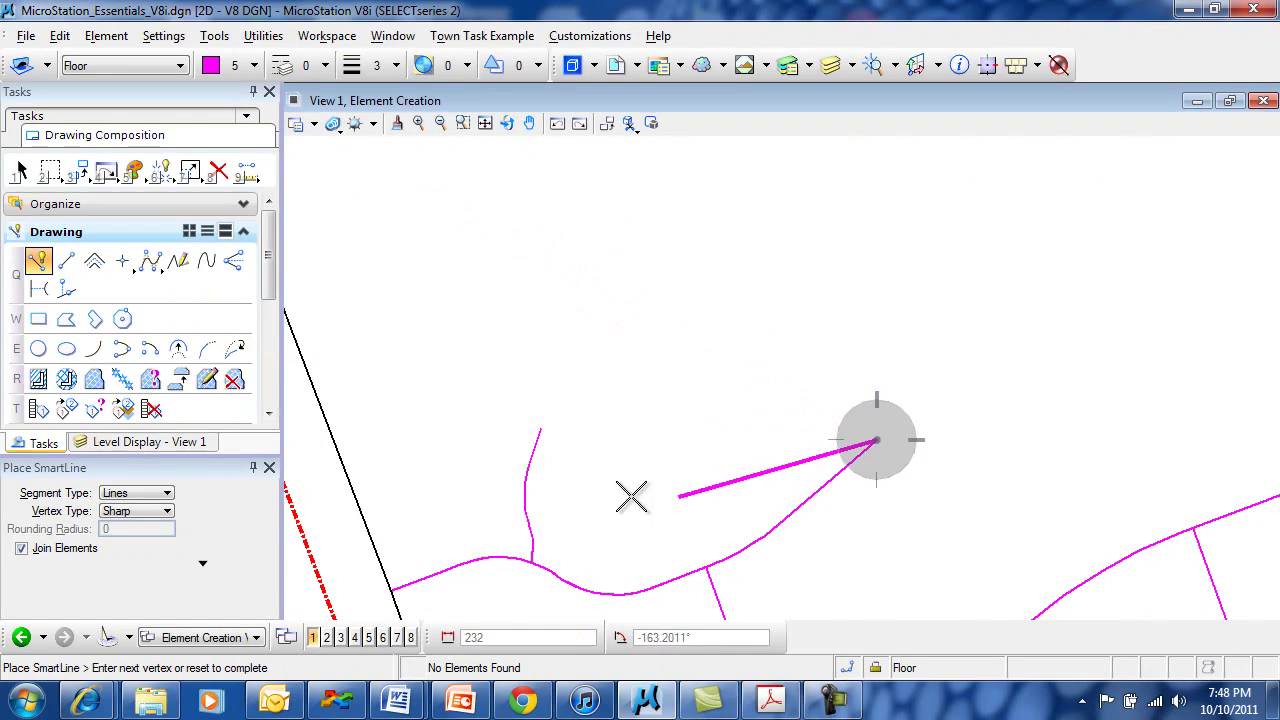
{"action": "left_click", "coordinate": [541, 429]}
{"action": "right_click", "coordinate": [805, 320]}
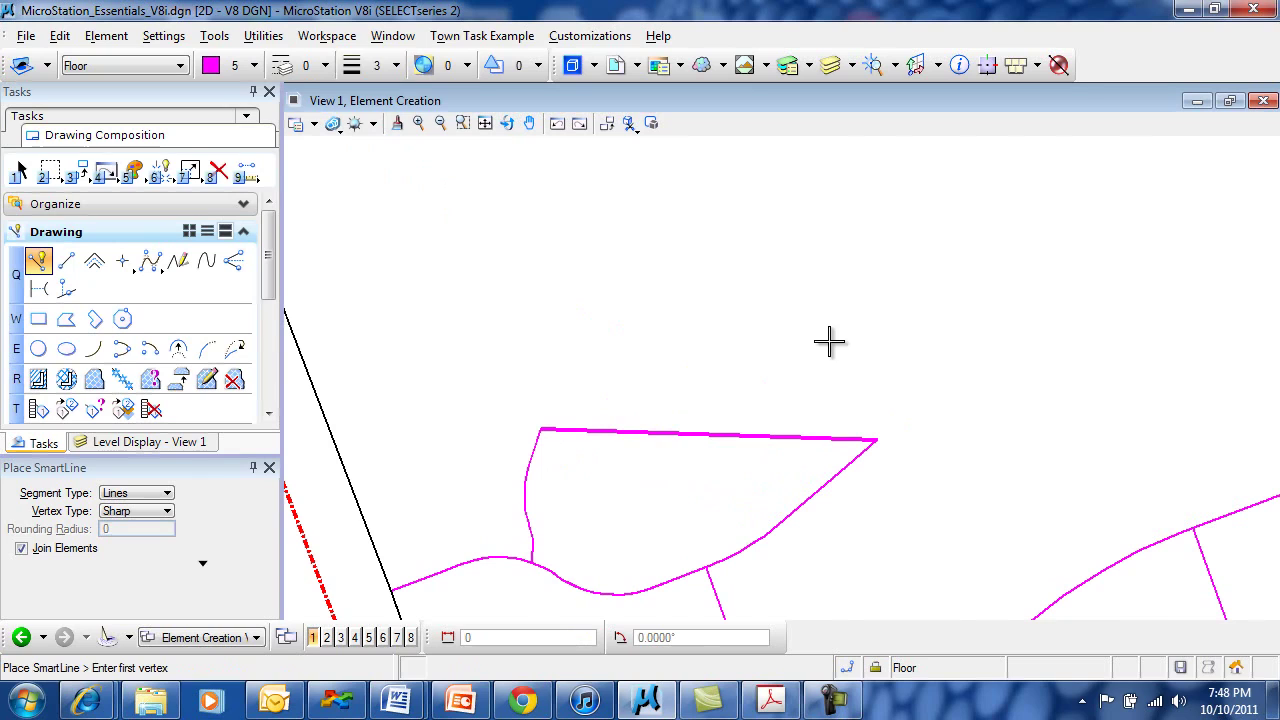
{"action": "left_click", "coordinate": [219, 172]}
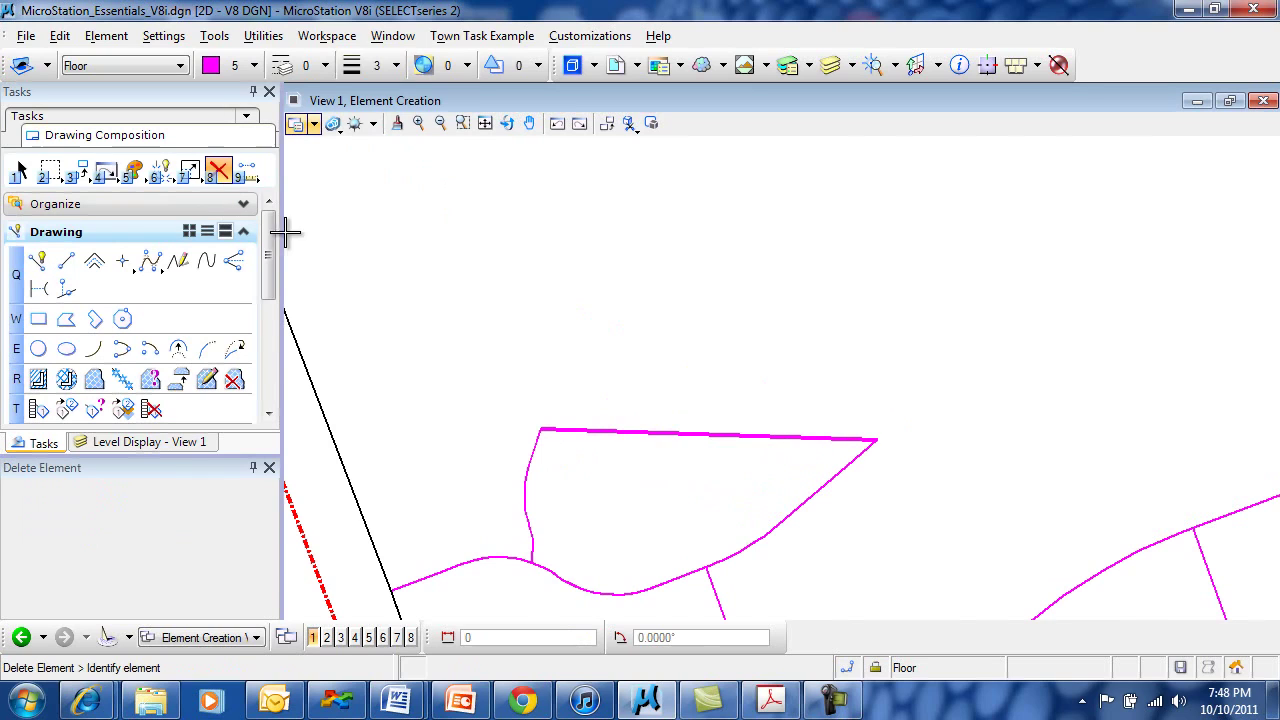
{"action": "left_click", "coordinate": [665, 433]}
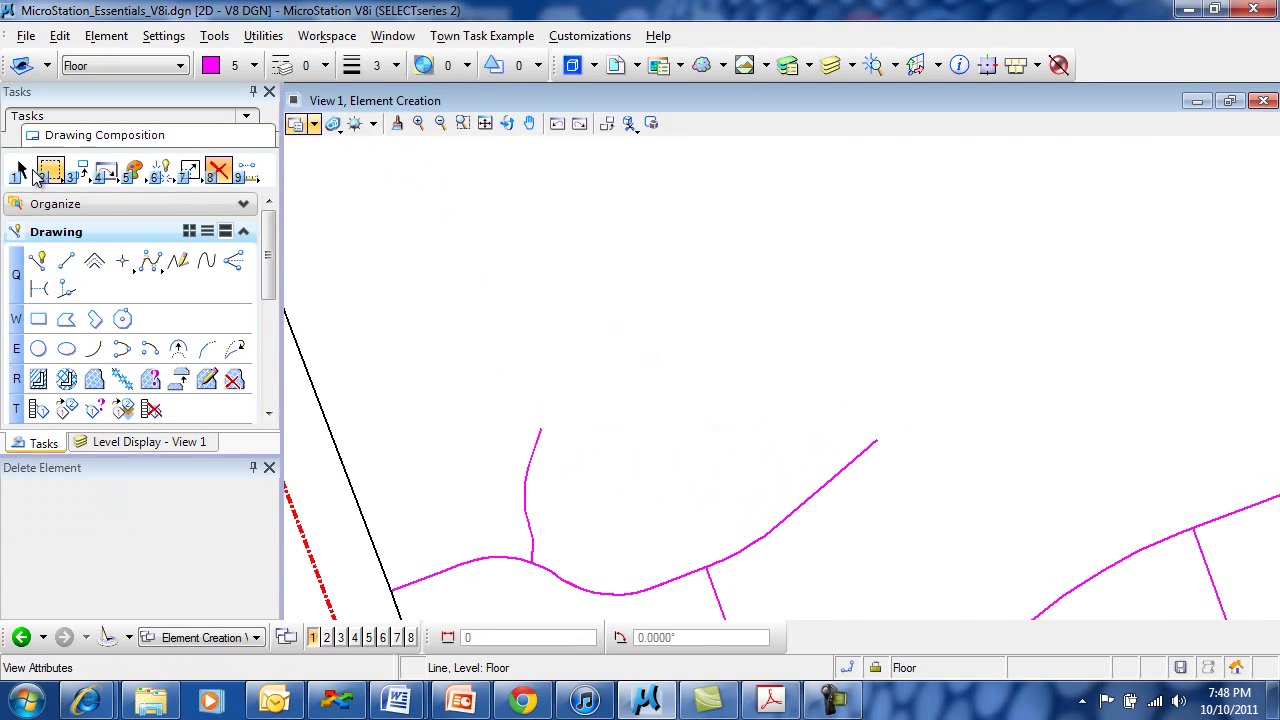
Redraw the connecting line between the line-string ends and delete it again.
{"action": "left_click", "coordinate": [34, 268]}
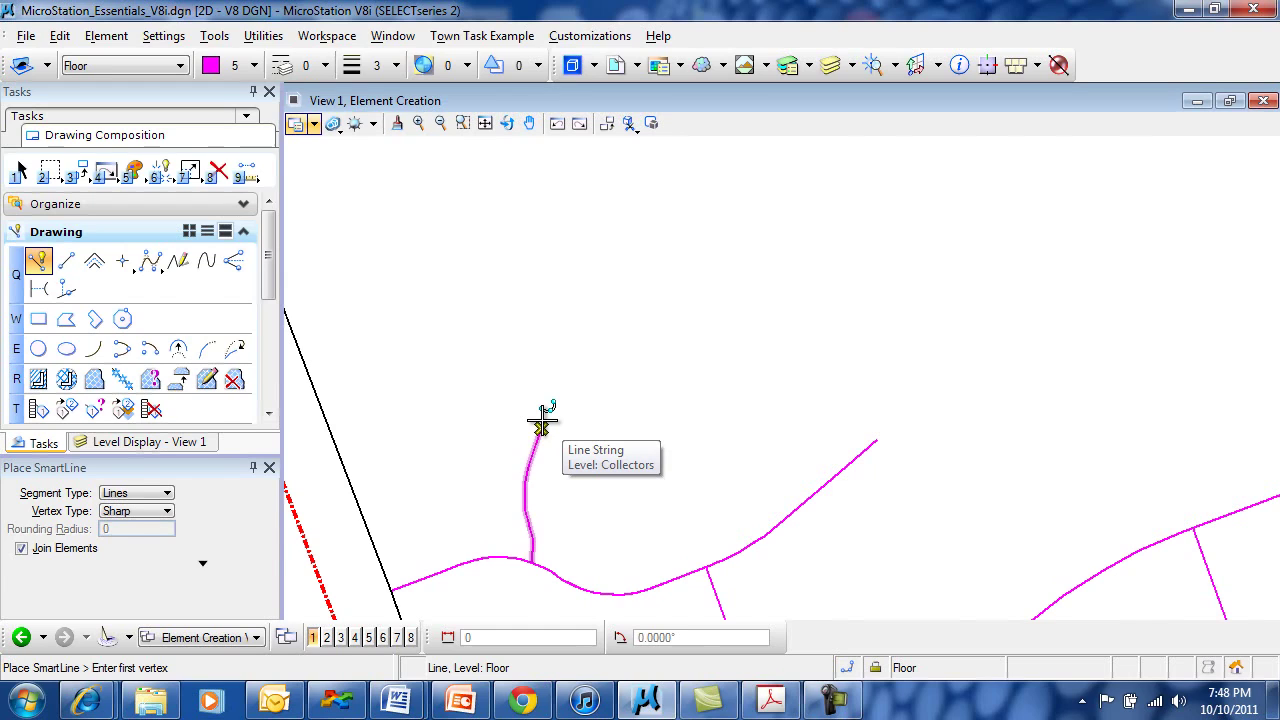
{"action": "left_click", "coordinate": [541, 427]}
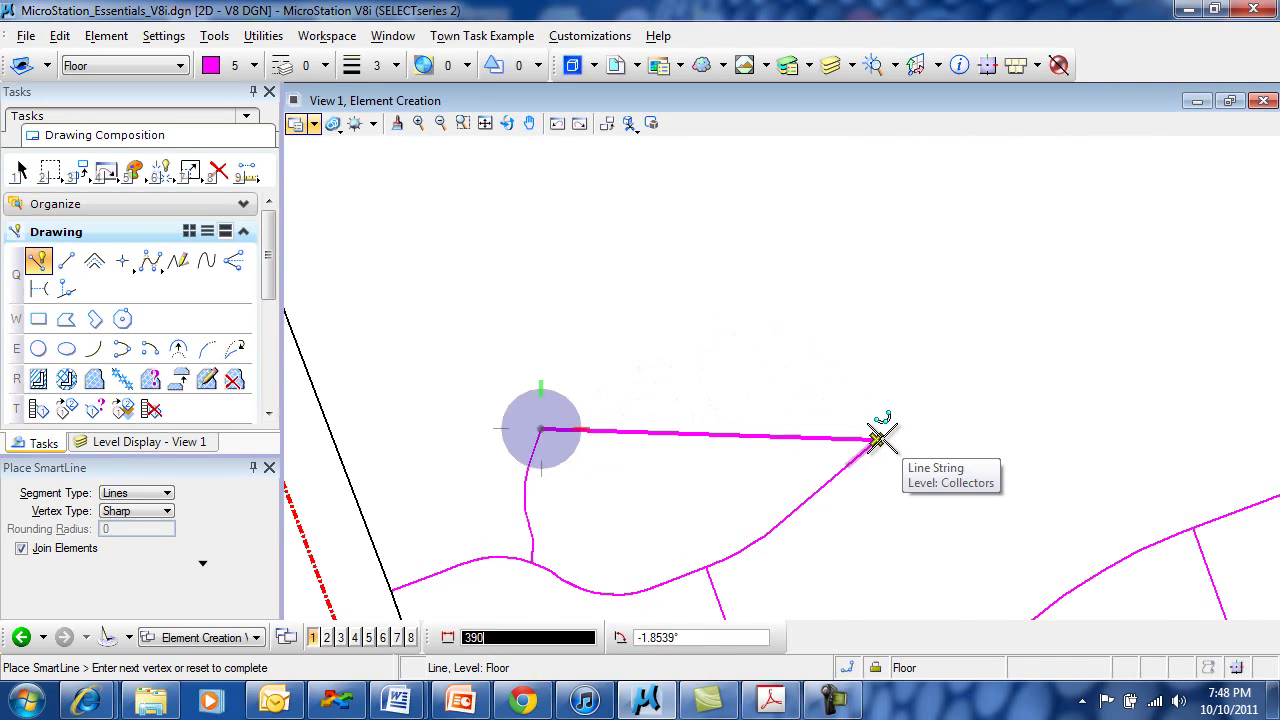
{"action": "left_click", "coordinate": [877, 438]}
{"action": "right_click", "coordinate": [951, 343]}
{"action": "left_click", "coordinate": [219, 172]}
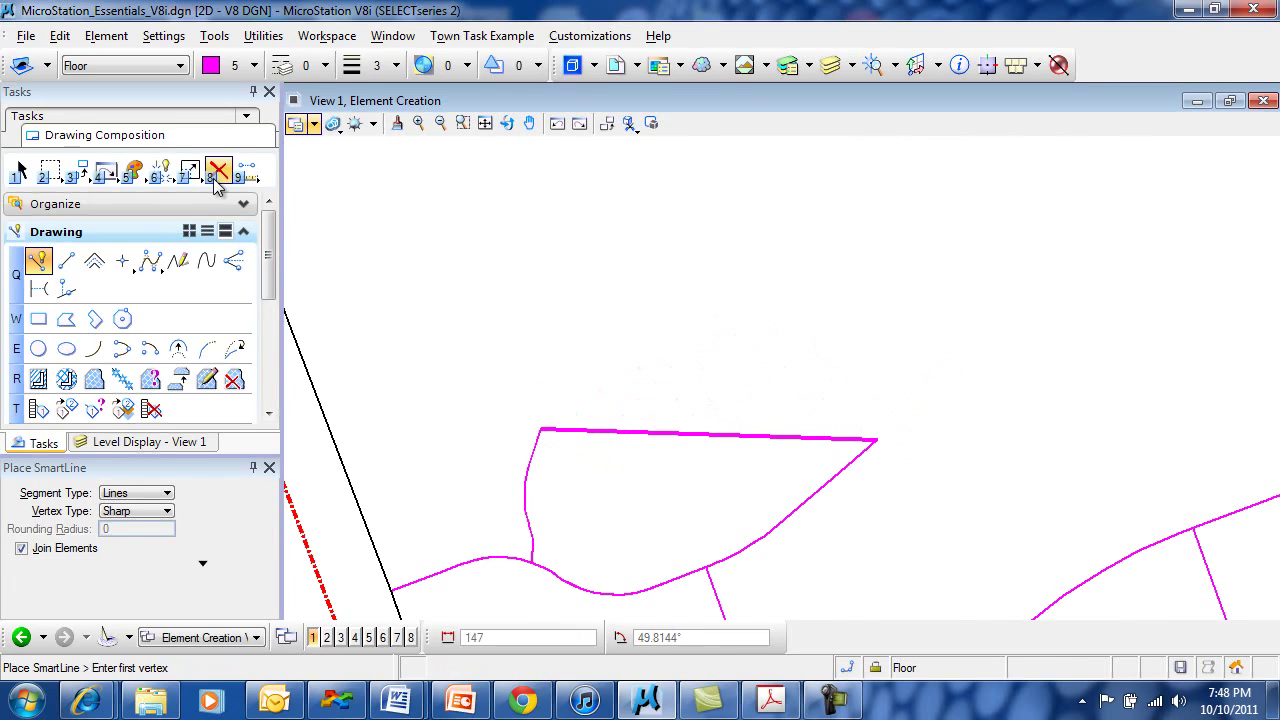
{"action": "left_click", "coordinate": [681, 437]}
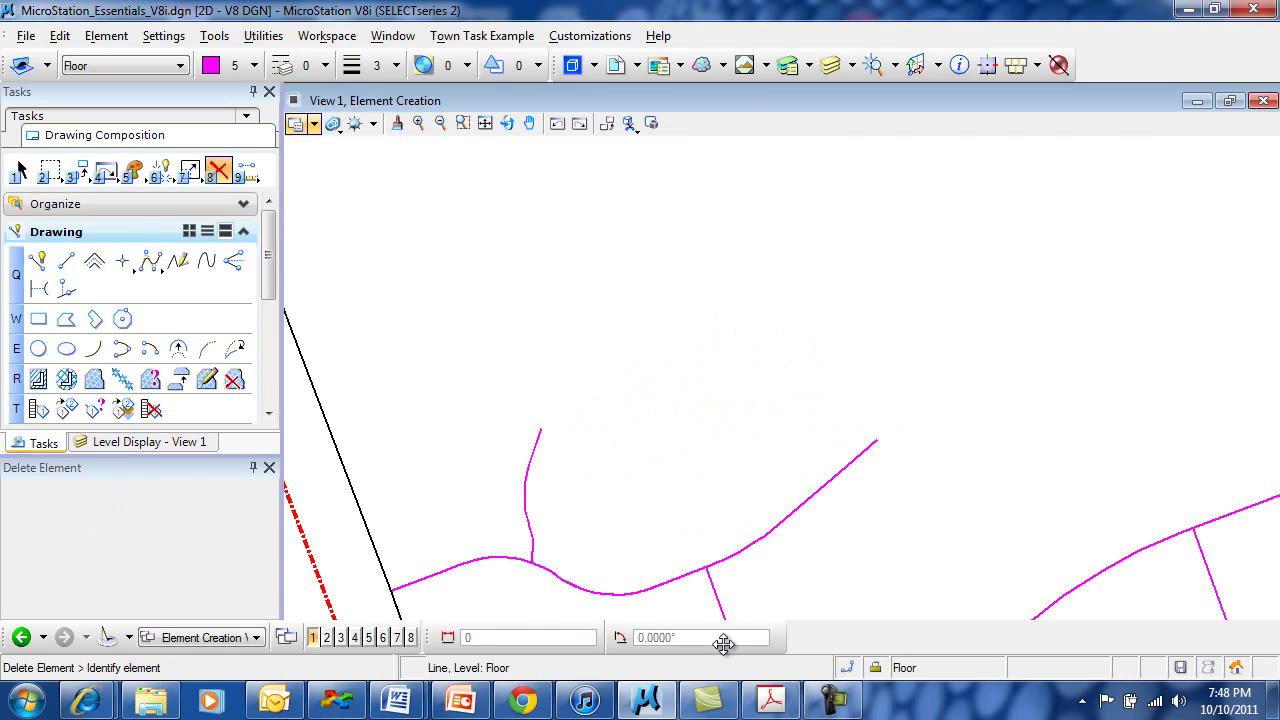
Browse the snap modes in a floating window, close it, and fit the town map in View 1.
{"action": "left_click", "coordinate": [852, 670]}
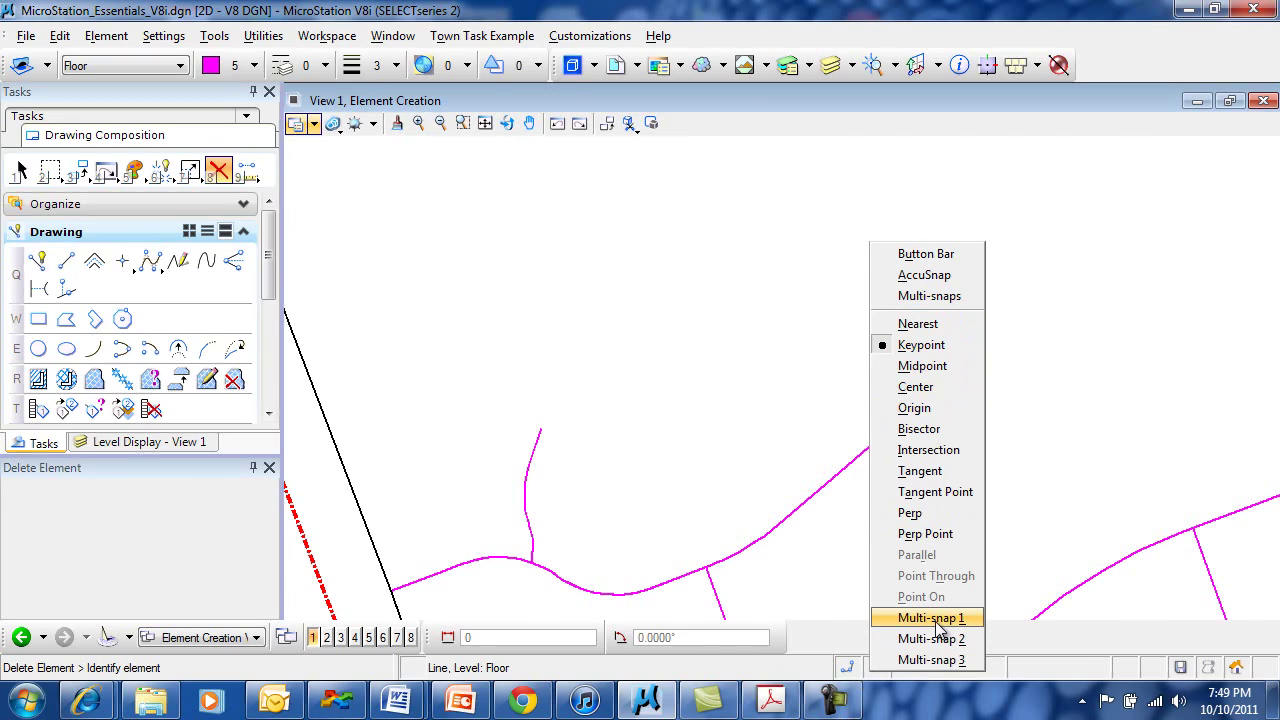
{"action": "left_click", "coordinate": [926, 254]}
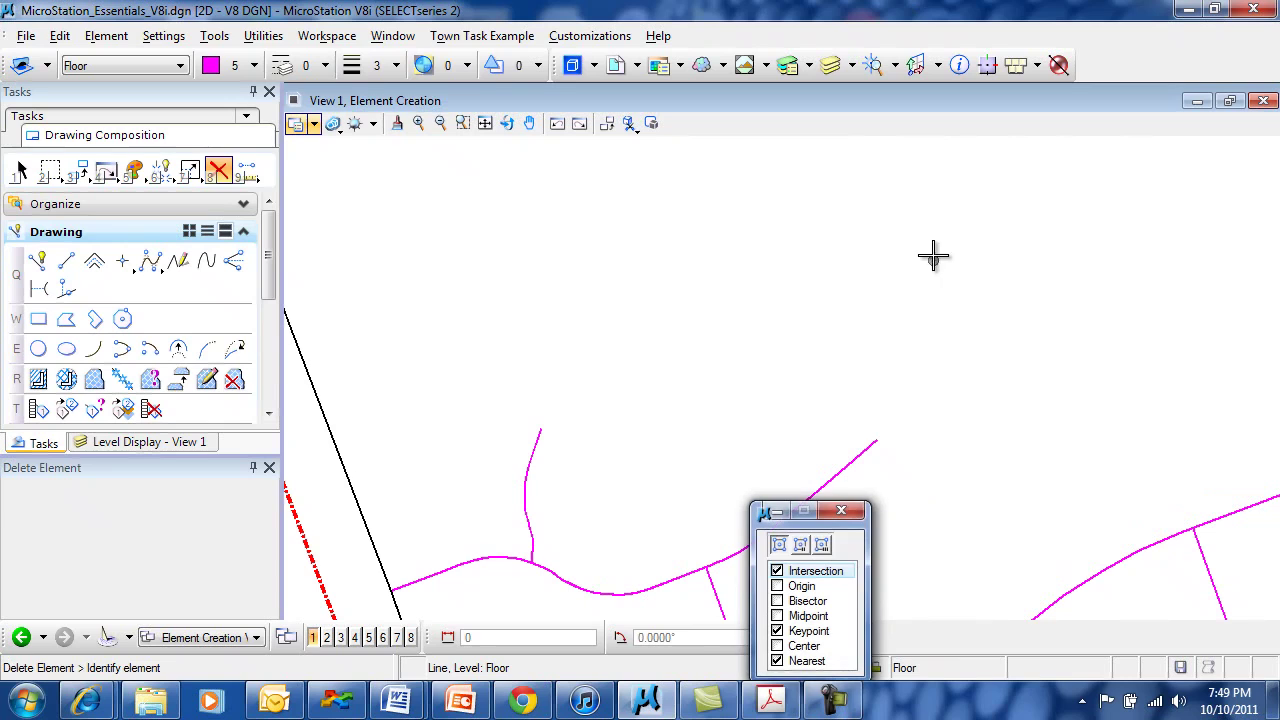
{"action": "left_click", "coordinate": [842, 513]}
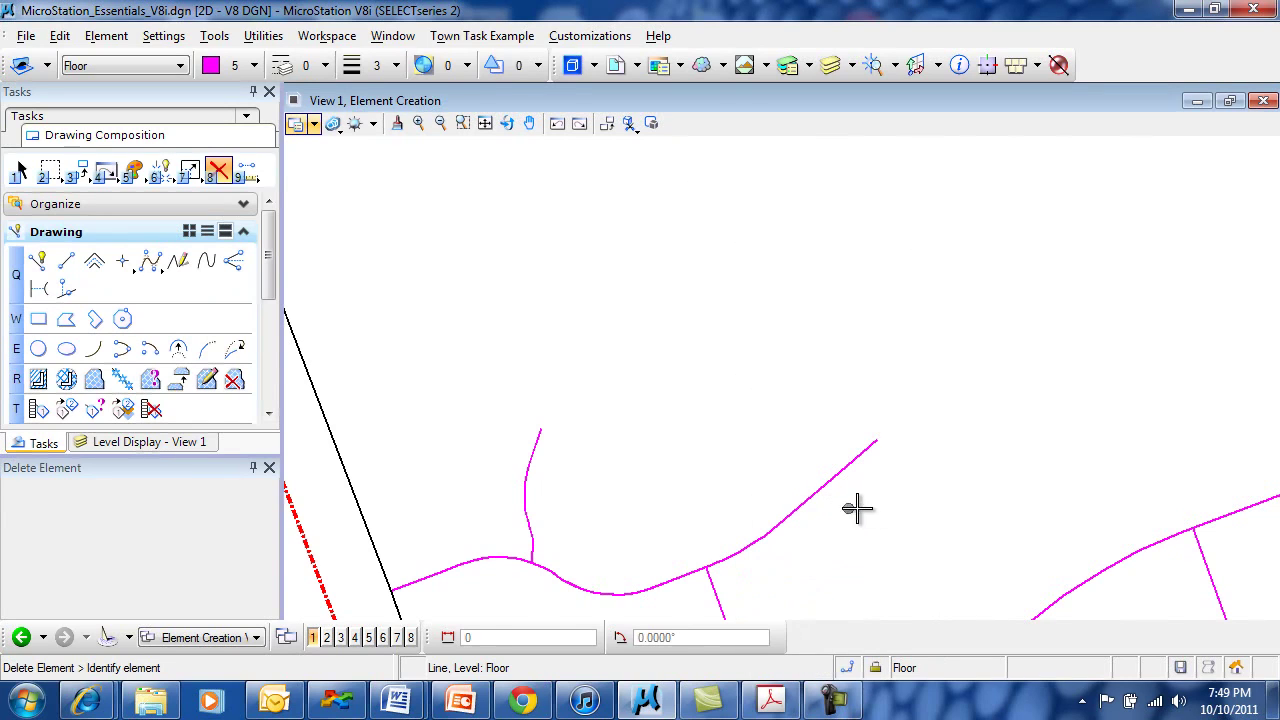
{"action": "middle_click", "coordinate": [696, 357]}
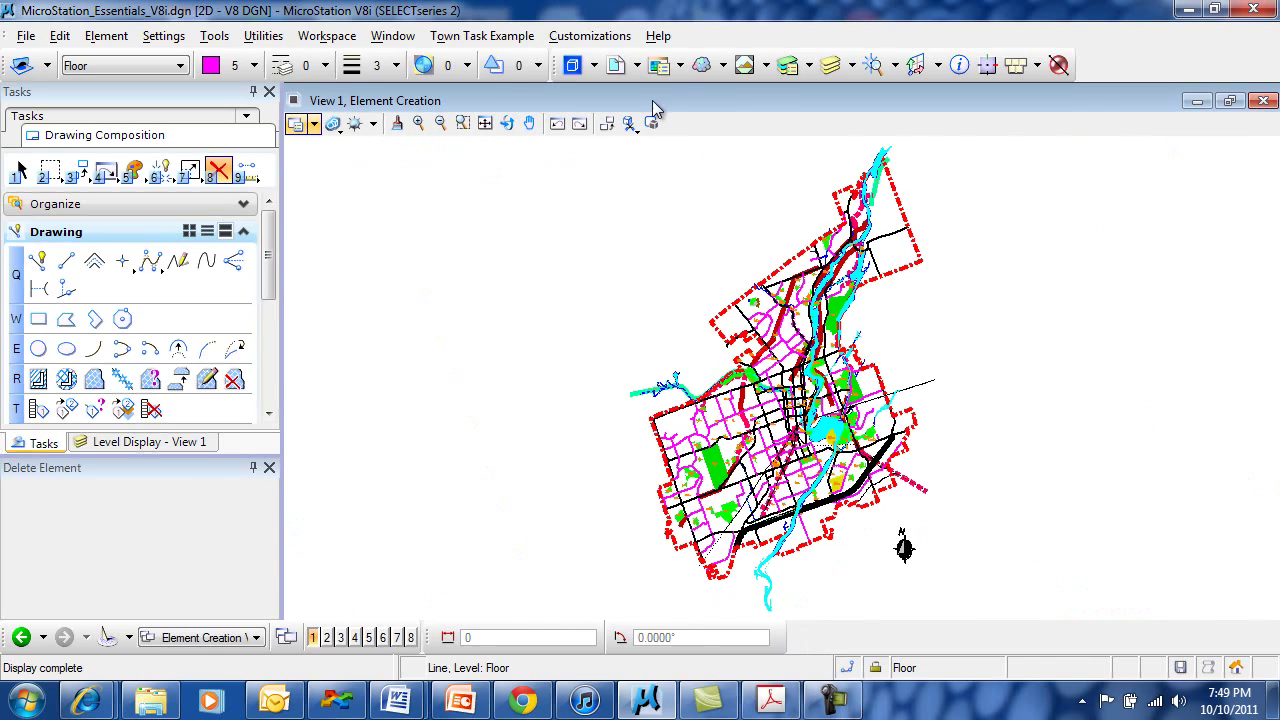
Turn on the Essentials-basic operation.jpg raster display in View 1 via Raster Manager.
{"action": "left_click", "coordinate": [659, 65]}
{"action": "left_click", "coordinate": [632, 224]}
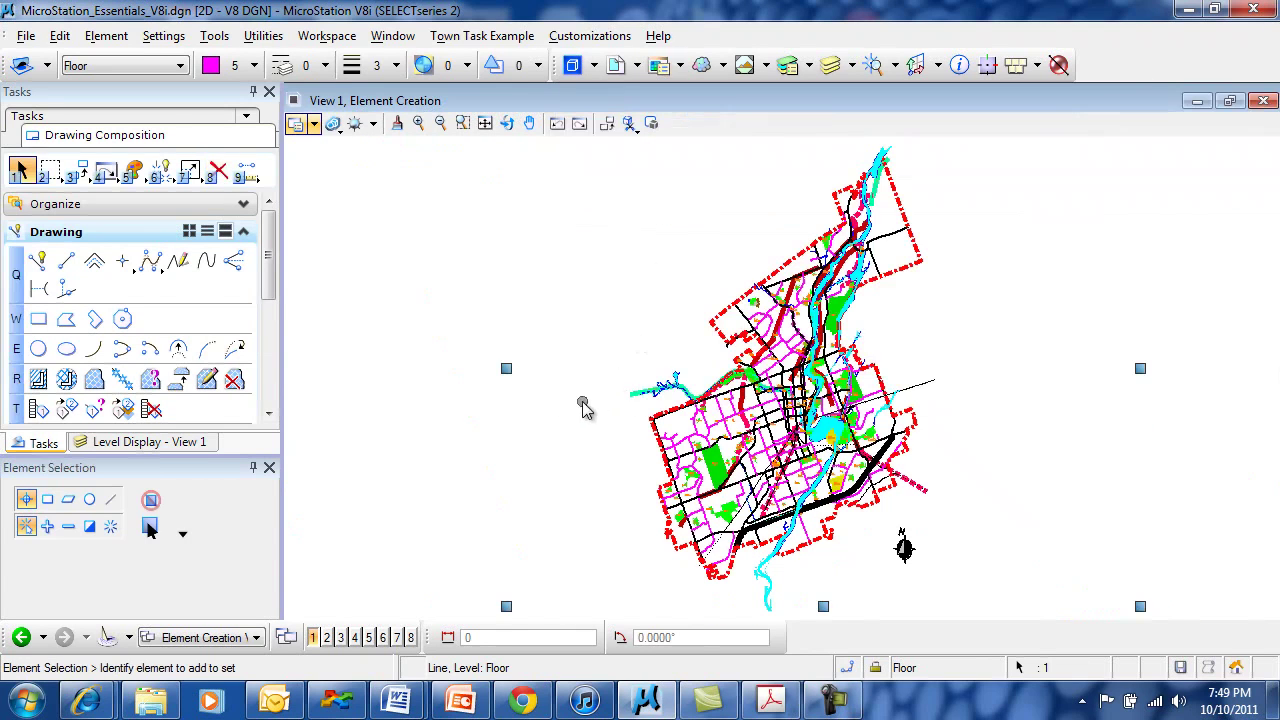
{"action": "left_click", "coordinate": [679, 66]}
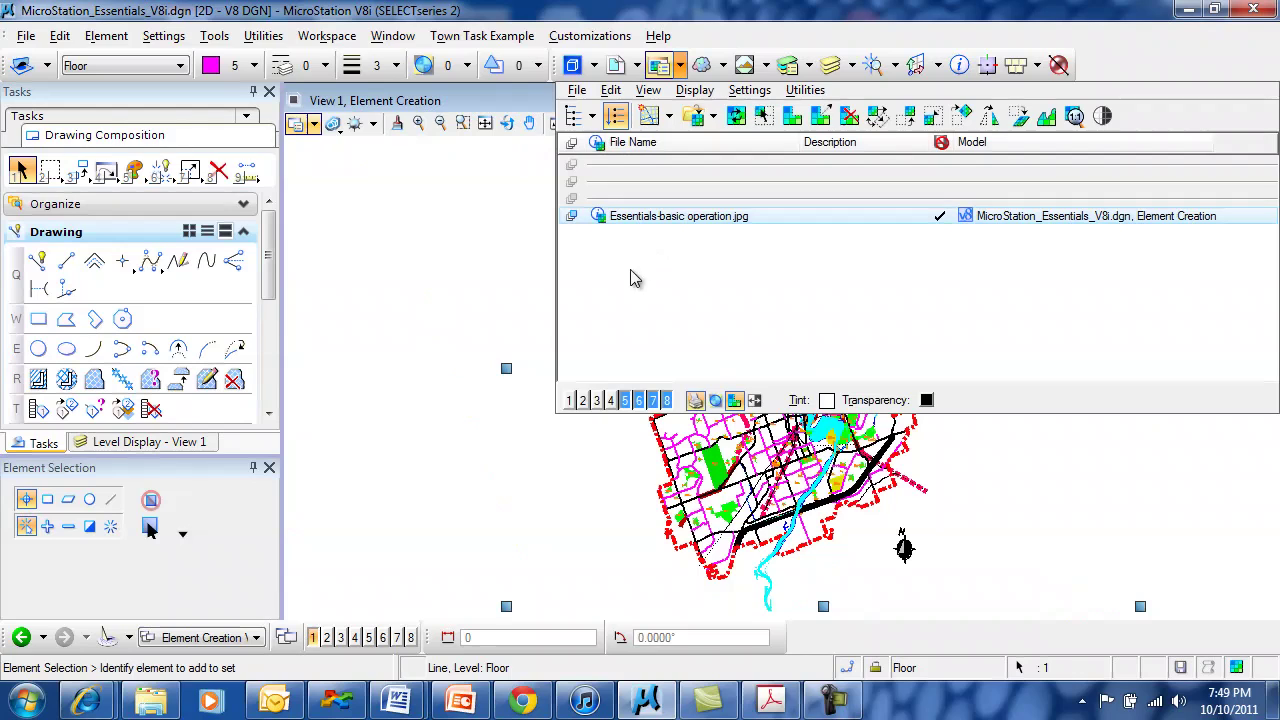
{"action": "left_click", "coordinate": [569, 400]}
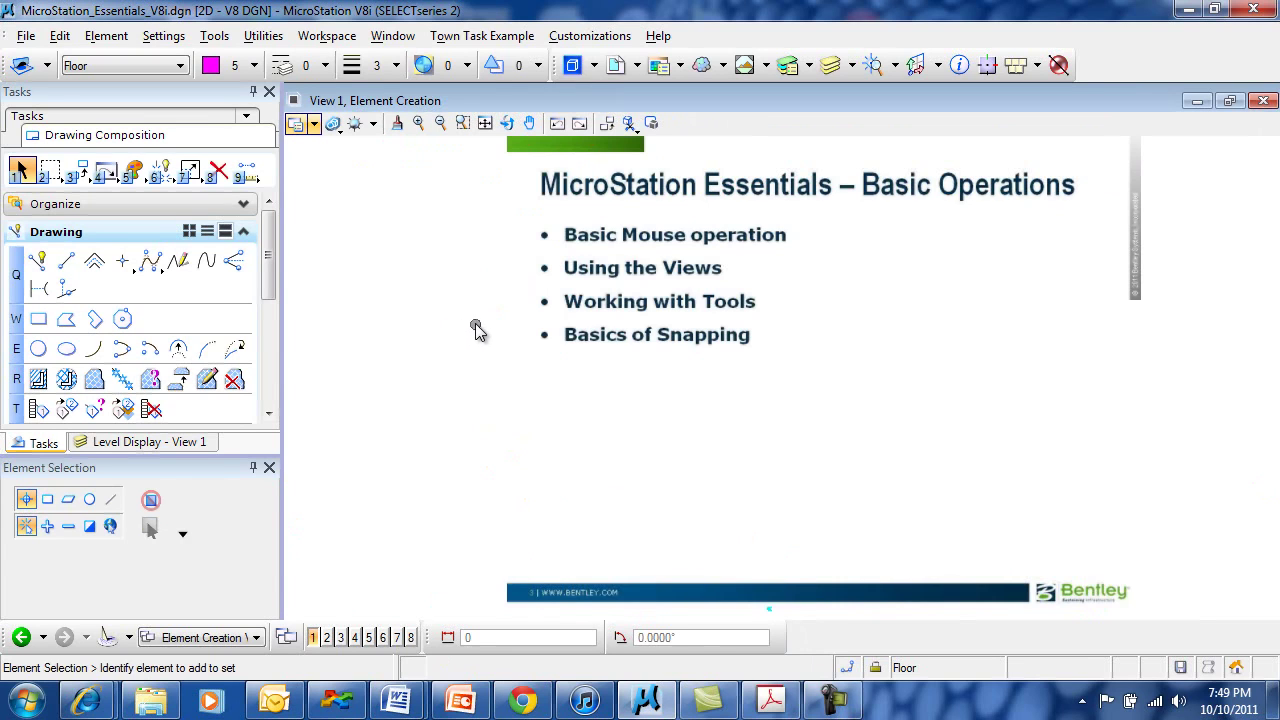
Zoom and pan View 1 to move the slide toward the upper right.
{"action": "scroll", "coordinate": [690, 342], "scroll_direction": "up", "scroll_amount": 3}
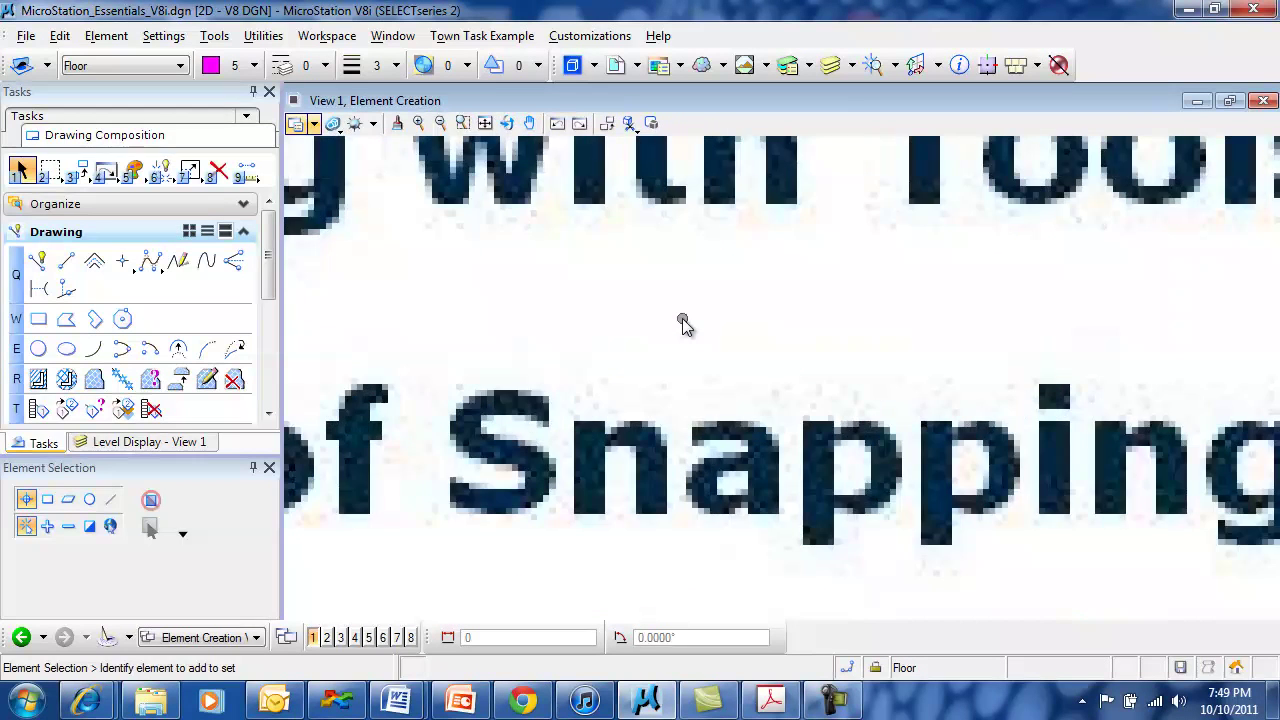
{"action": "scroll", "coordinate": [684, 322], "scroll_direction": "down", "scroll_amount": 4}
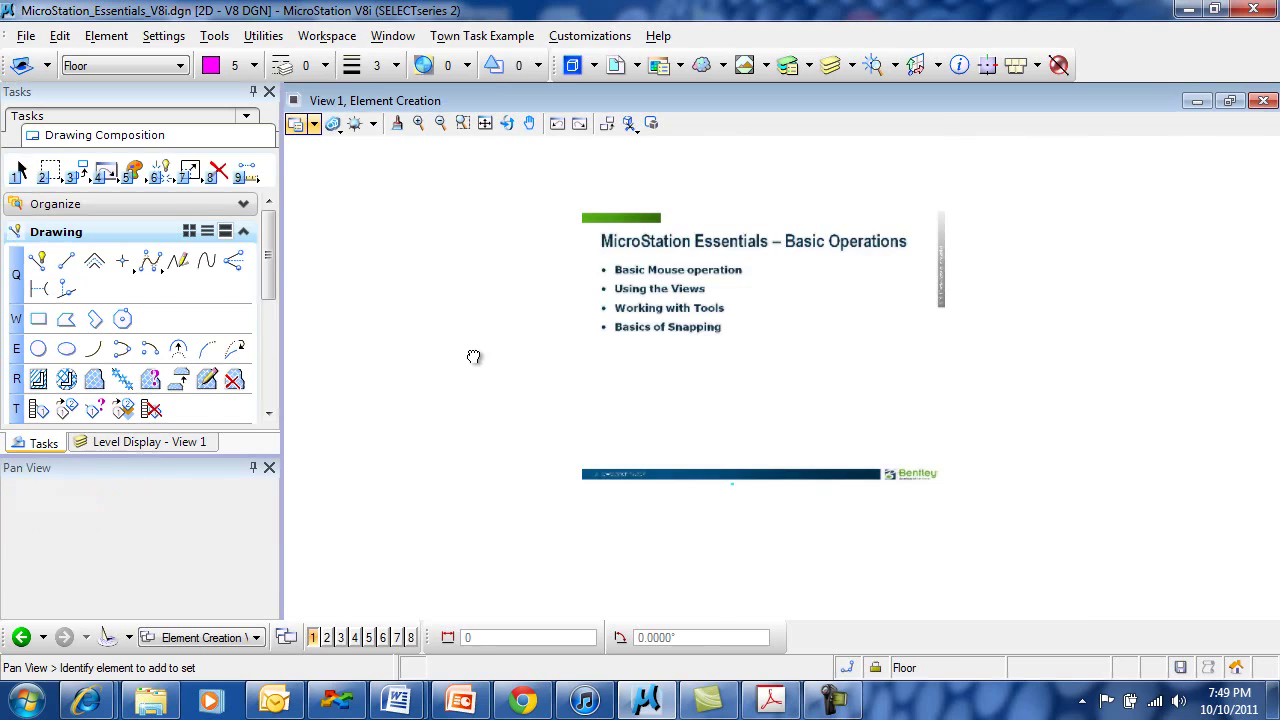
{"action": "scroll", "coordinate": [474, 357], "scroll_direction": "up", "scroll_amount": 2}
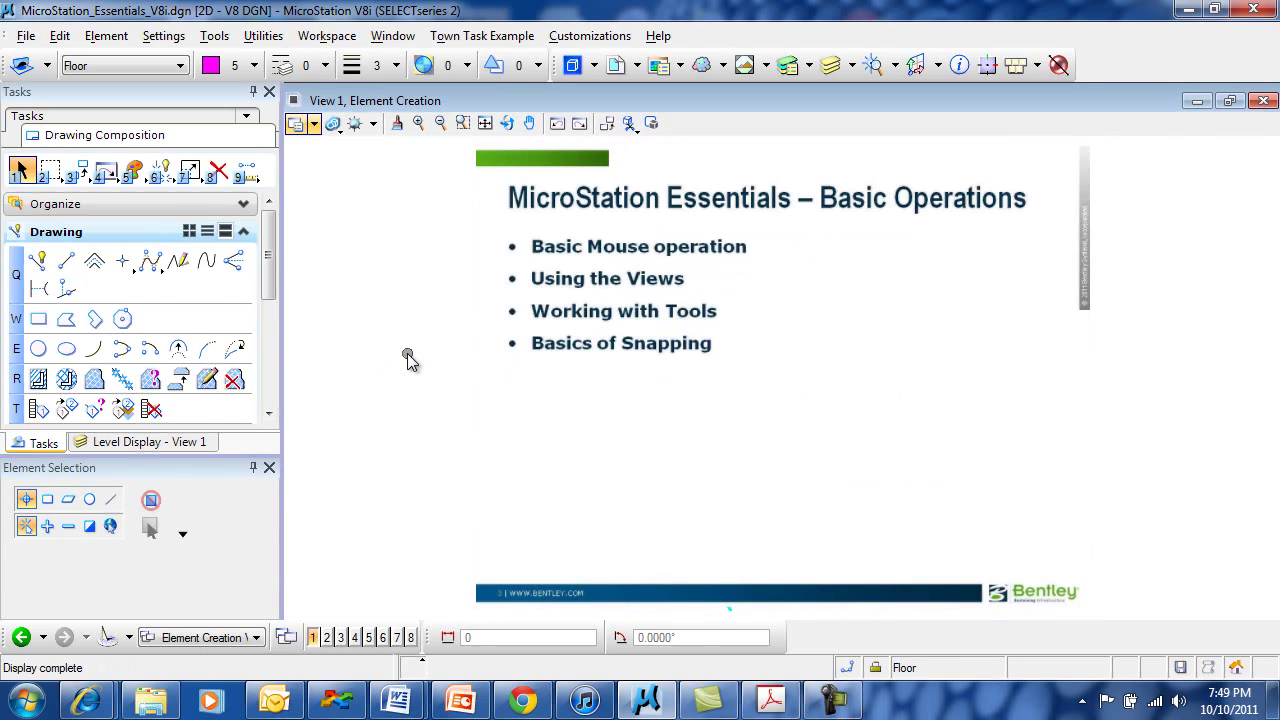
{"action": "scroll", "coordinate": [407, 353], "scroll_direction": "down", "scroll_amount": 2}
{"action": "middle_click_drag", "start_coordinate": [408, 351], "coordinate": [543, 363]}
Zoom View 1 onto the slide, select Place SmartLine, and open the levels list.
{"action": "scroll", "coordinate": [535, 365], "scroll_direction": "up", "scroll_amount": 1}
{"action": "left_click", "coordinate": [38, 262]}
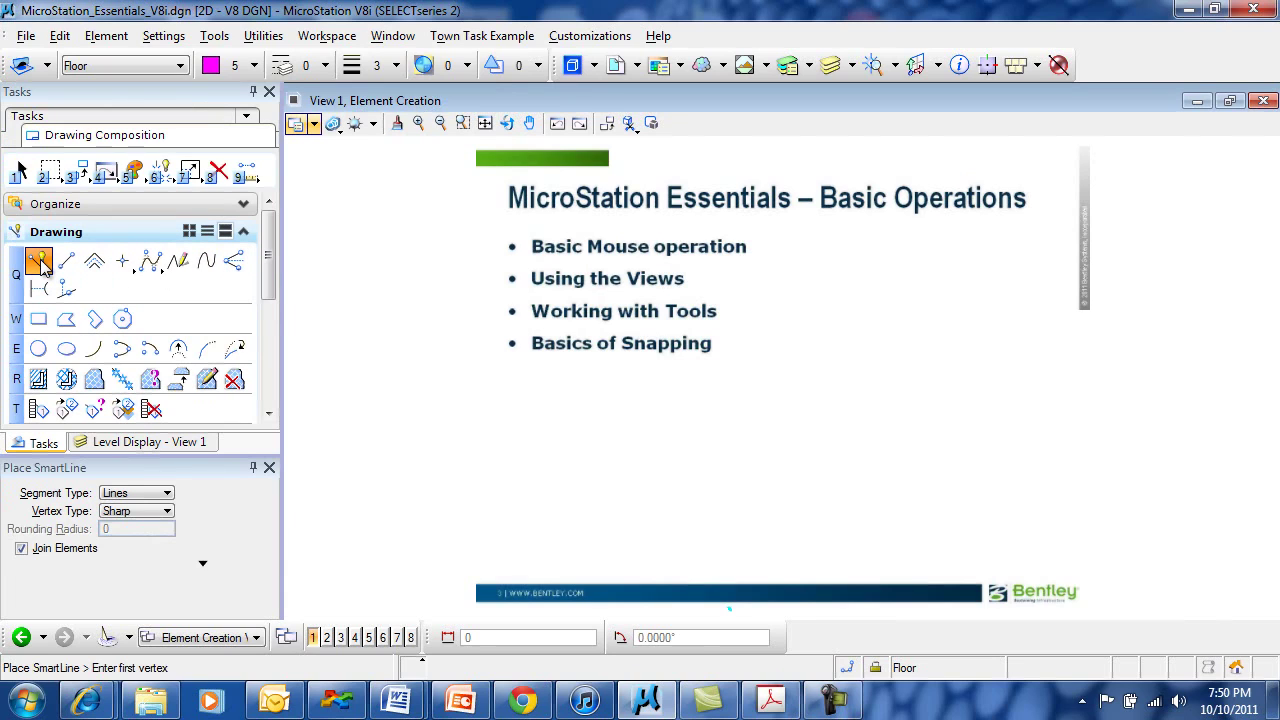
{"action": "left_click", "coordinate": [180, 65]}
Set the active attributes to GeneralAnnotations, red colour 3, dashed style 2, weight 1, with Lines segment type.
{"action": "left_click", "coordinate": [122, 136]}
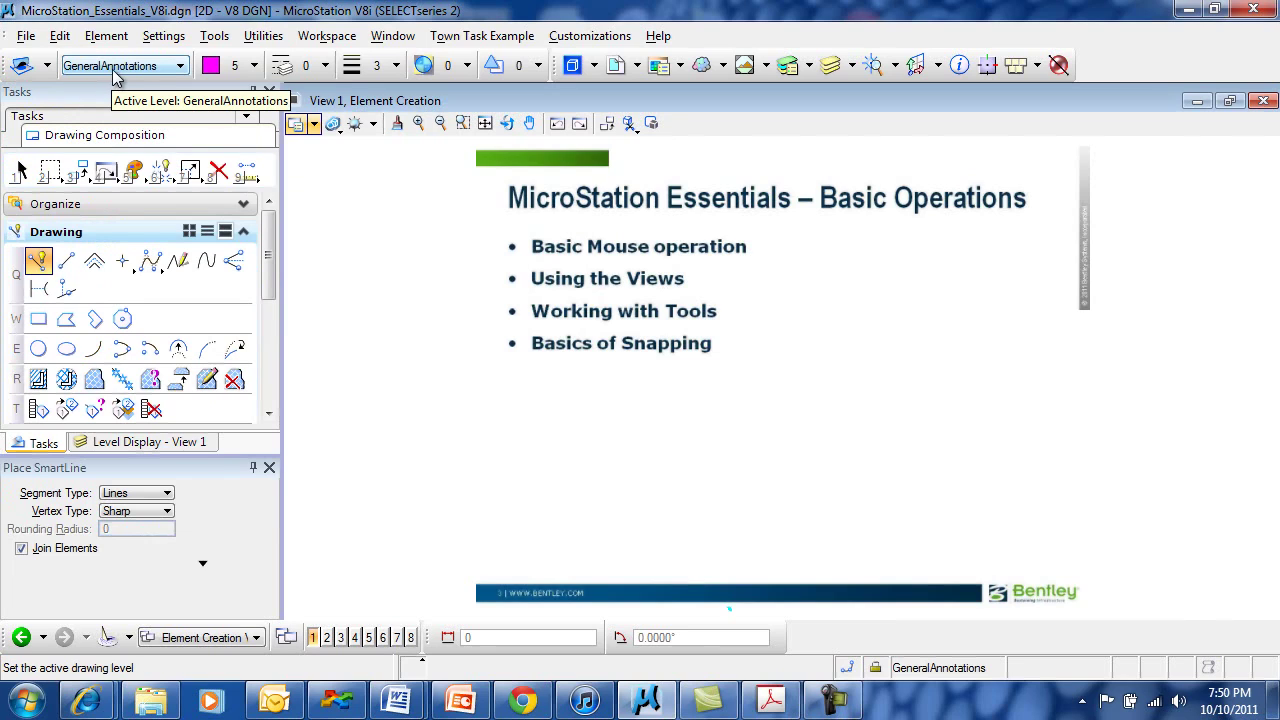
{"action": "left_click", "coordinate": [254, 68]}
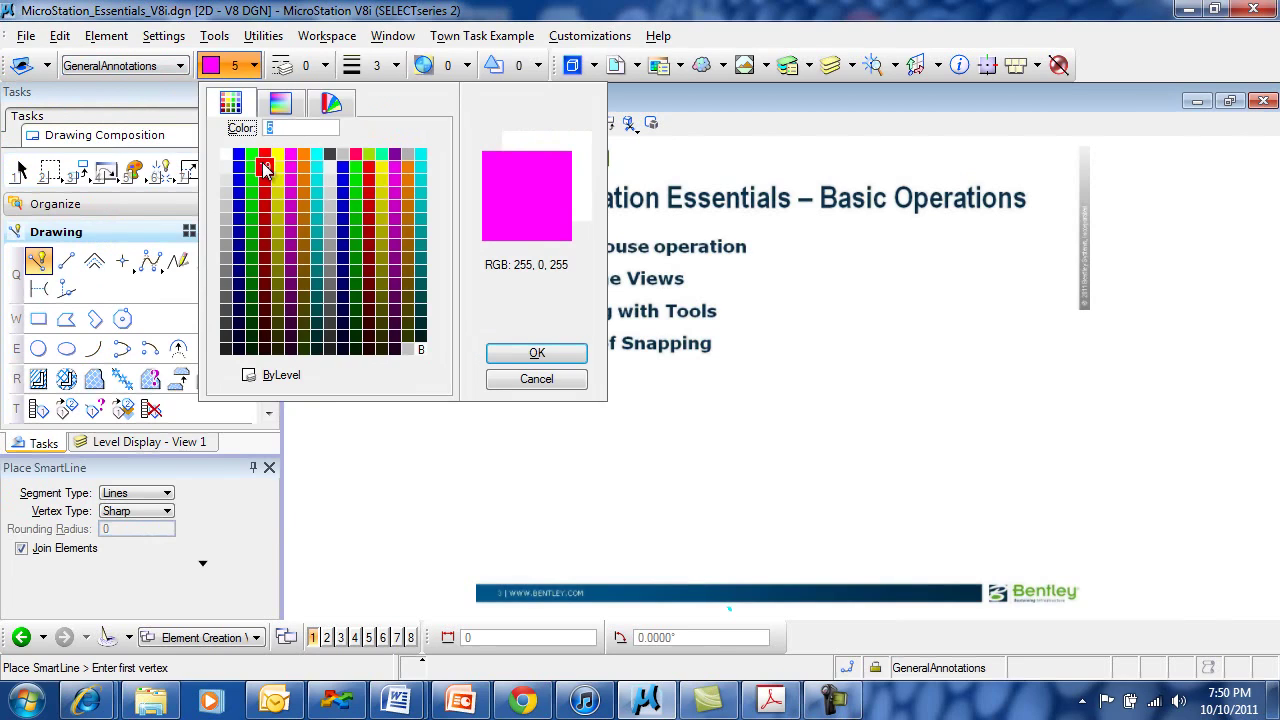
{"action": "left_click", "coordinate": [263, 160]}
{"action": "left_click", "coordinate": [299, 70]}
{"action": "left_click", "coordinate": [305, 151]}
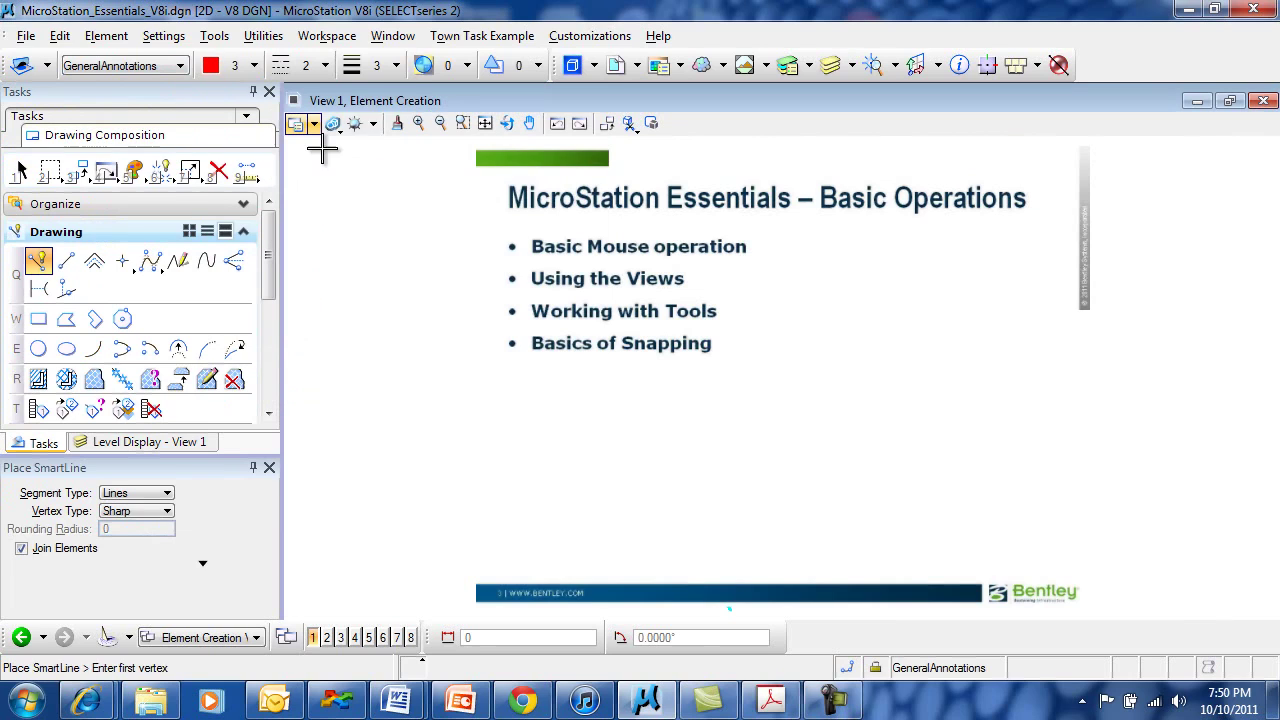
{"action": "left_click", "coordinate": [376, 66]}
{"action": "left_click", "coordinate": [362, 133]}
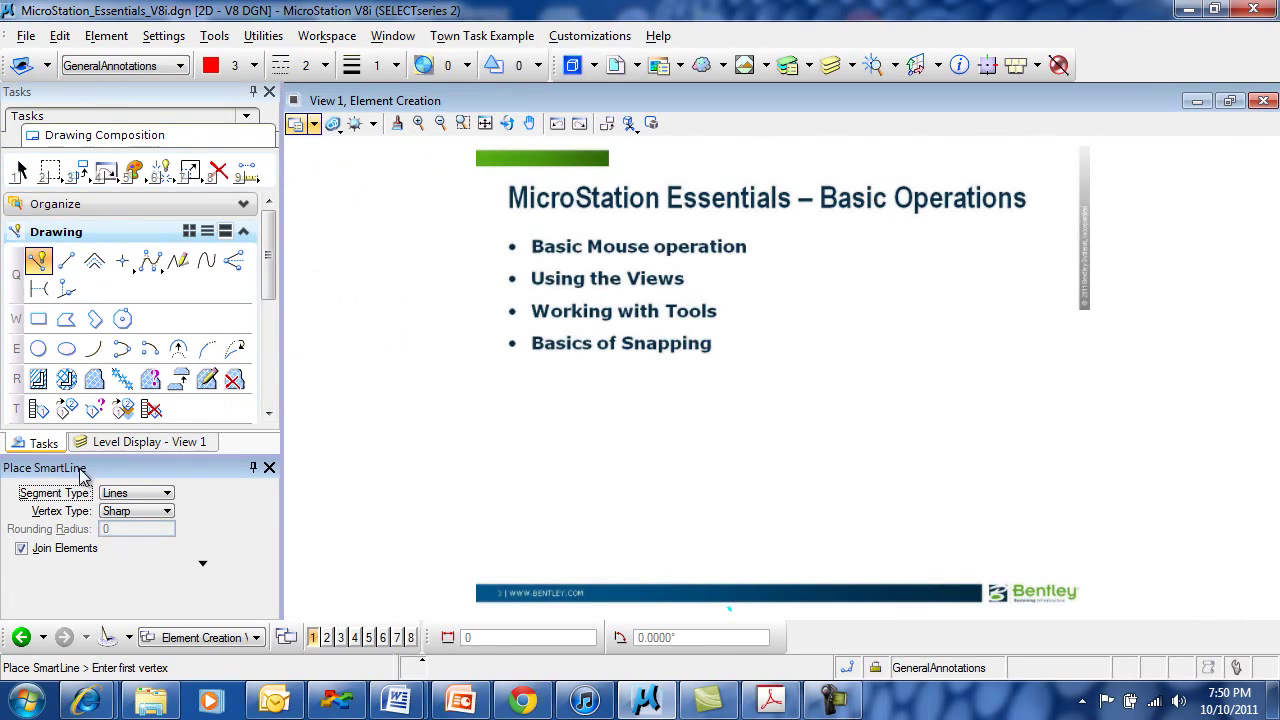
{"action": "left_click", "coordinate": [170, 494]}
{"action": "left_click", "coordinate": [163, 497]}
Place three vertices left of the Basic Operations bullet list, forming a two-segment dashed SmartLine, then reset.
{"action": "left_click", "coordinate": [349, 268]}
{"action": "left_click", "coordinate": [442, 468]}
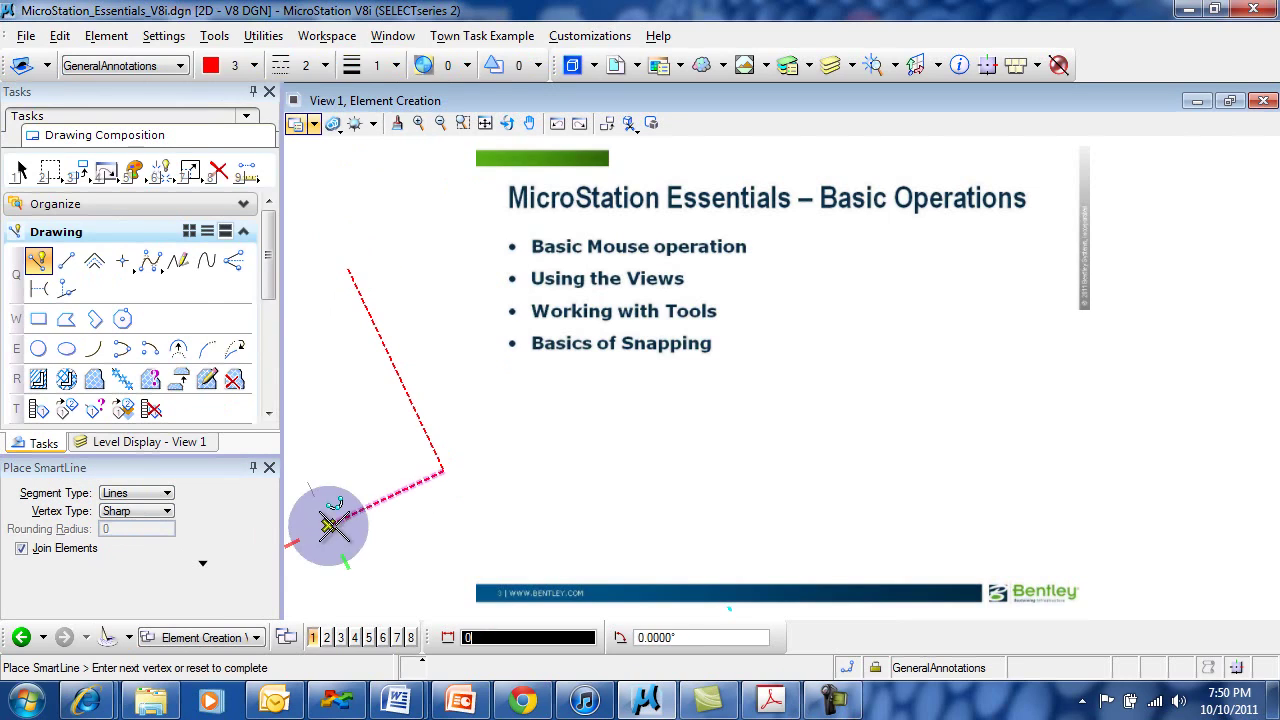
{"action": "left_click", "coordinate": [329, 524]}
{"action": "right_click", "coordinate": [438, 598]}
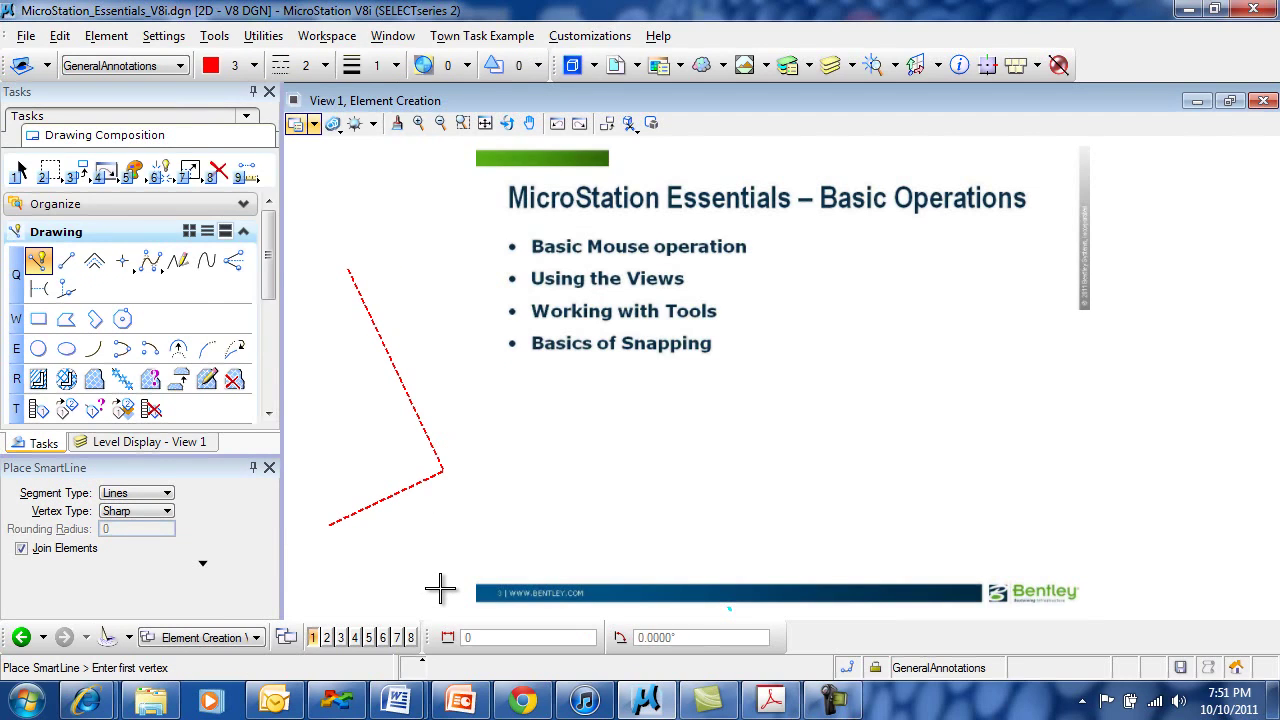